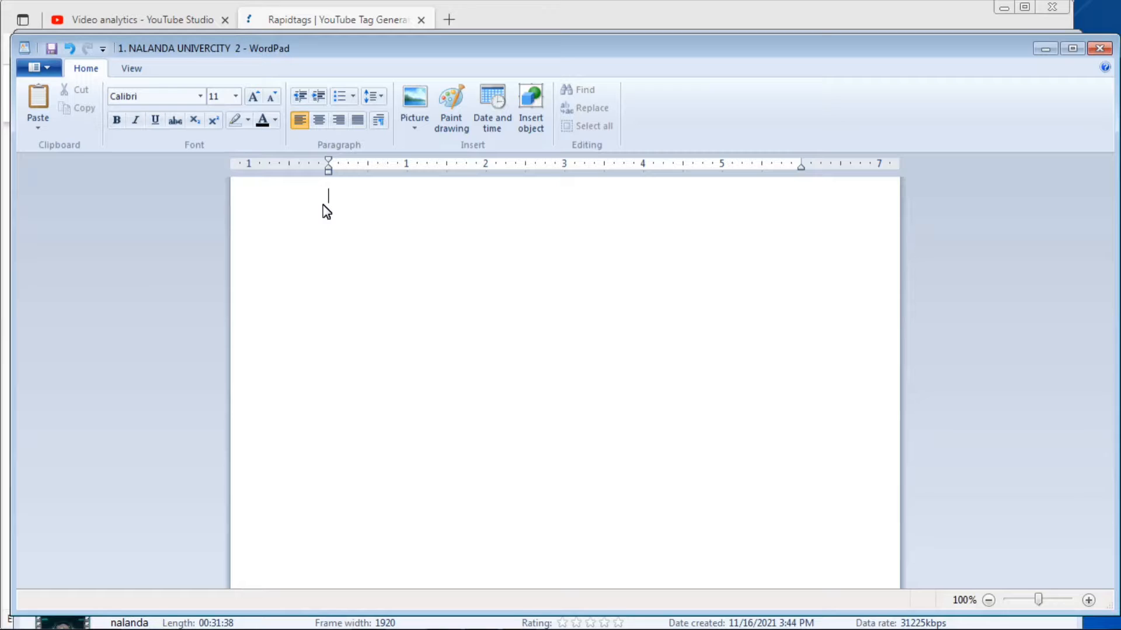
Paste the copied Nalanda tag list into the blank document and set its font size to 16.
right_click(340, 205)
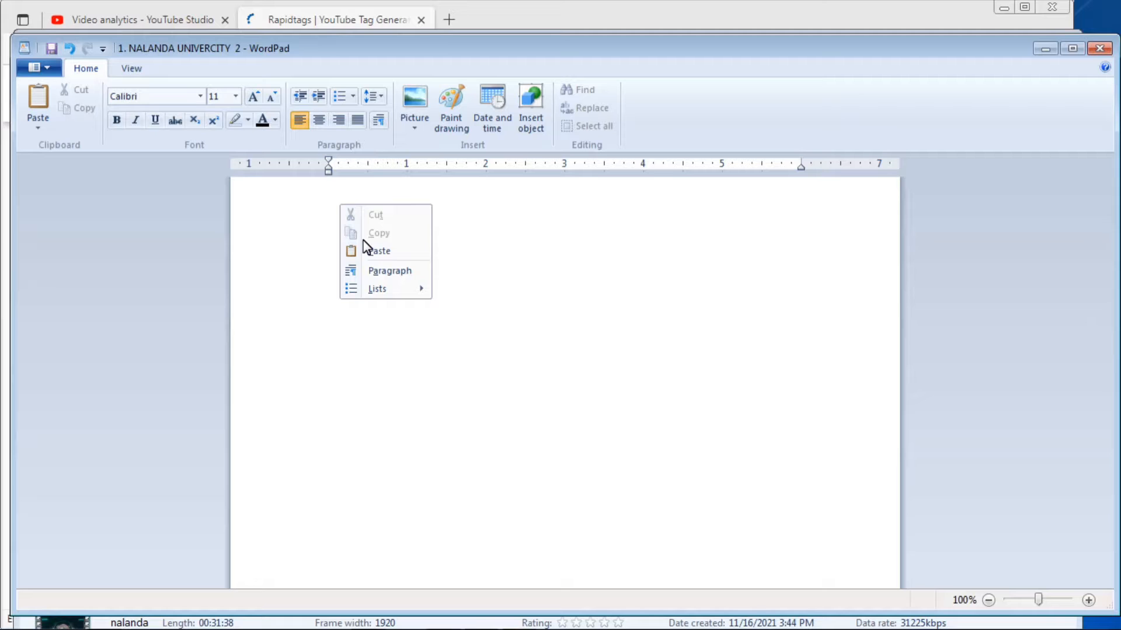
left_click(380, 251)
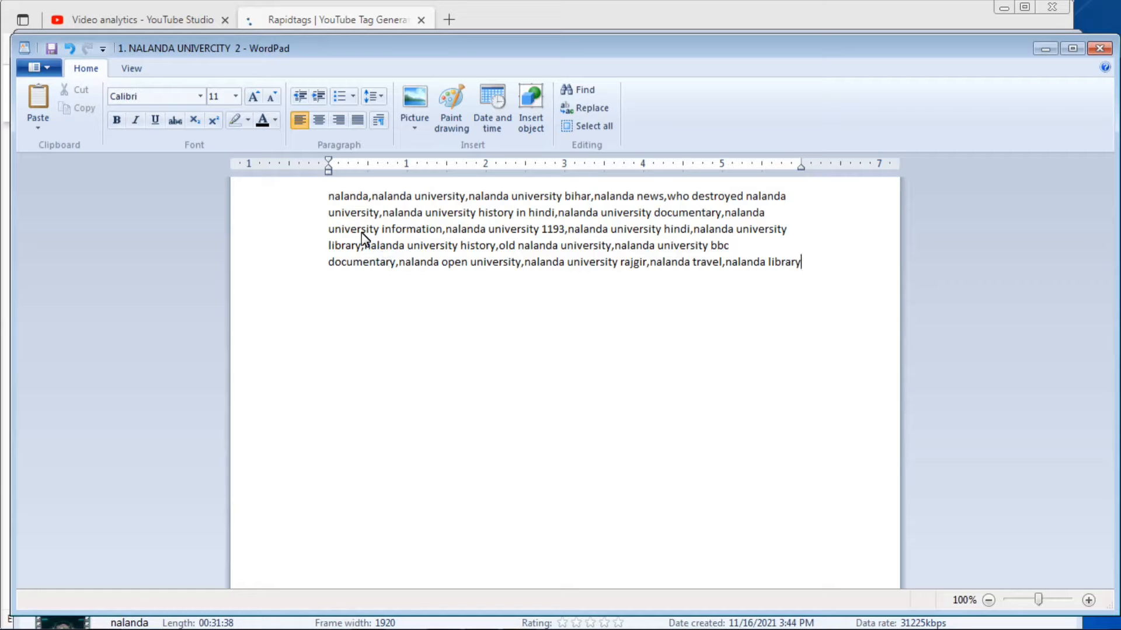
left_click_drag(327, 198, 745, 300)
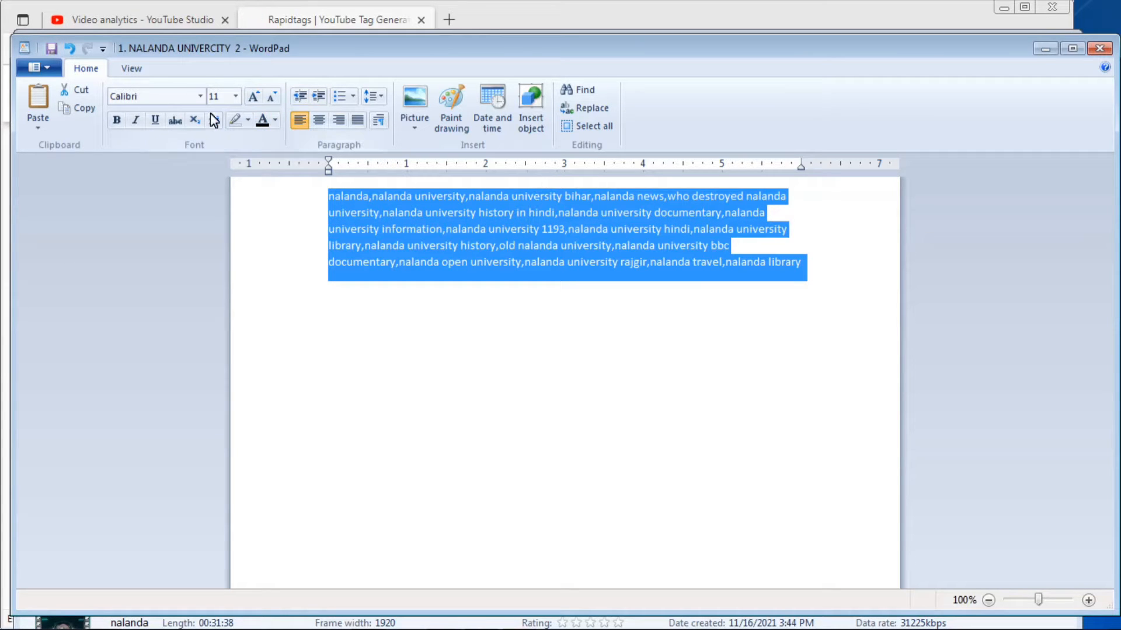
left_click(234, 96)
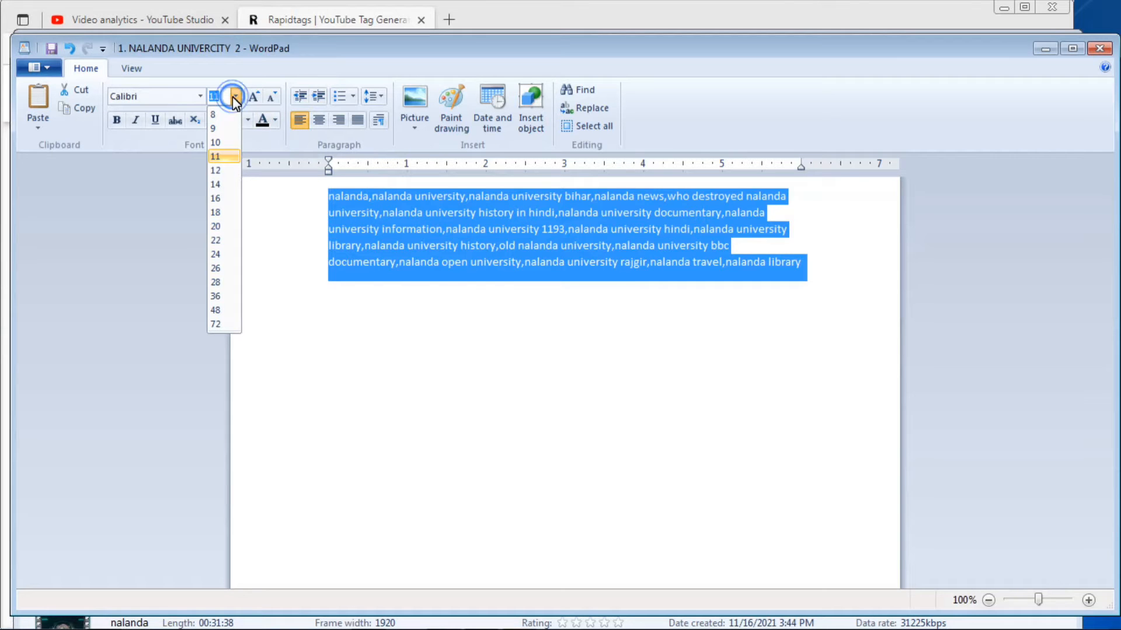
left_click(224, 199)
Add a comma after the last tag and color the first three tags, "nalanda" through "nalanda university bihar", red.
key("ctrl+End")
type(",")
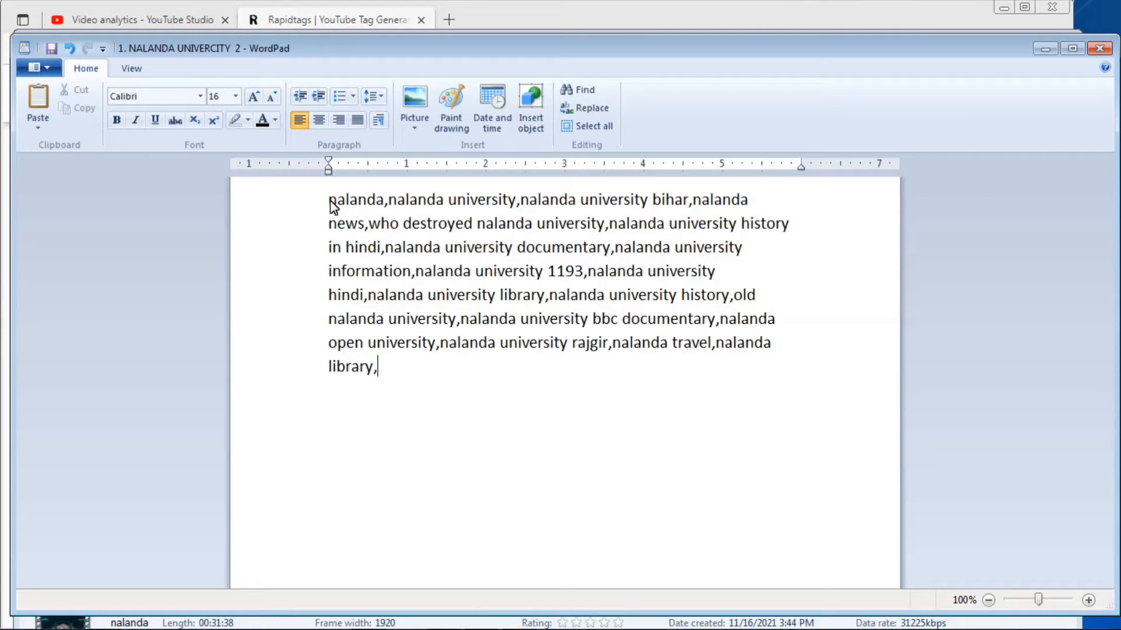
left_click_drag(330, 202, 379, 209)
left_click(694, 203)
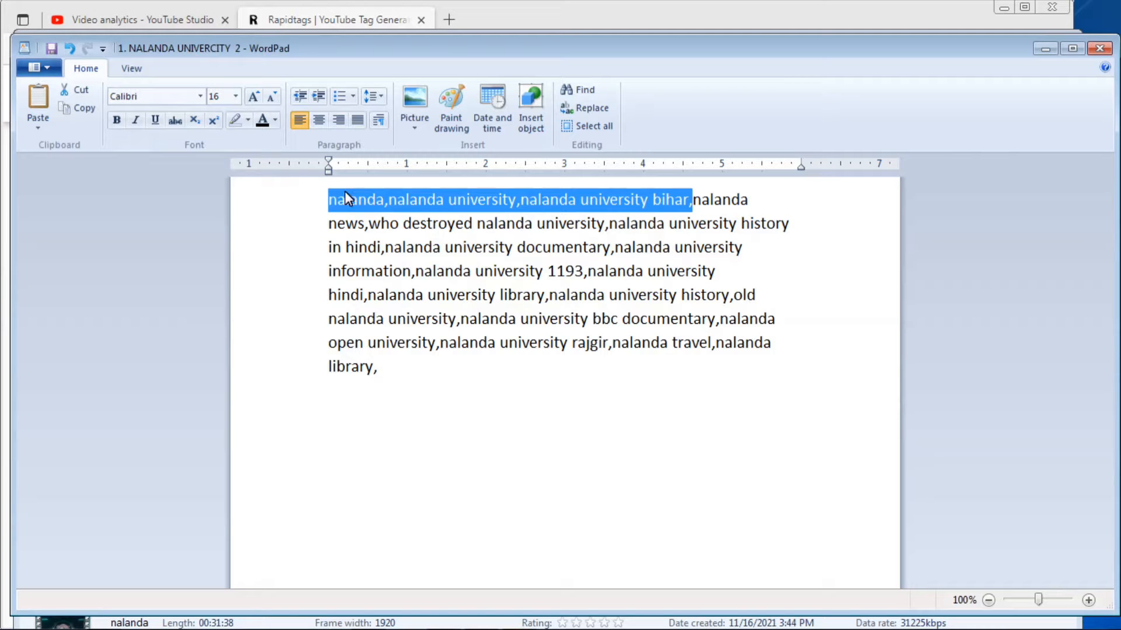
left_click(278, 121)
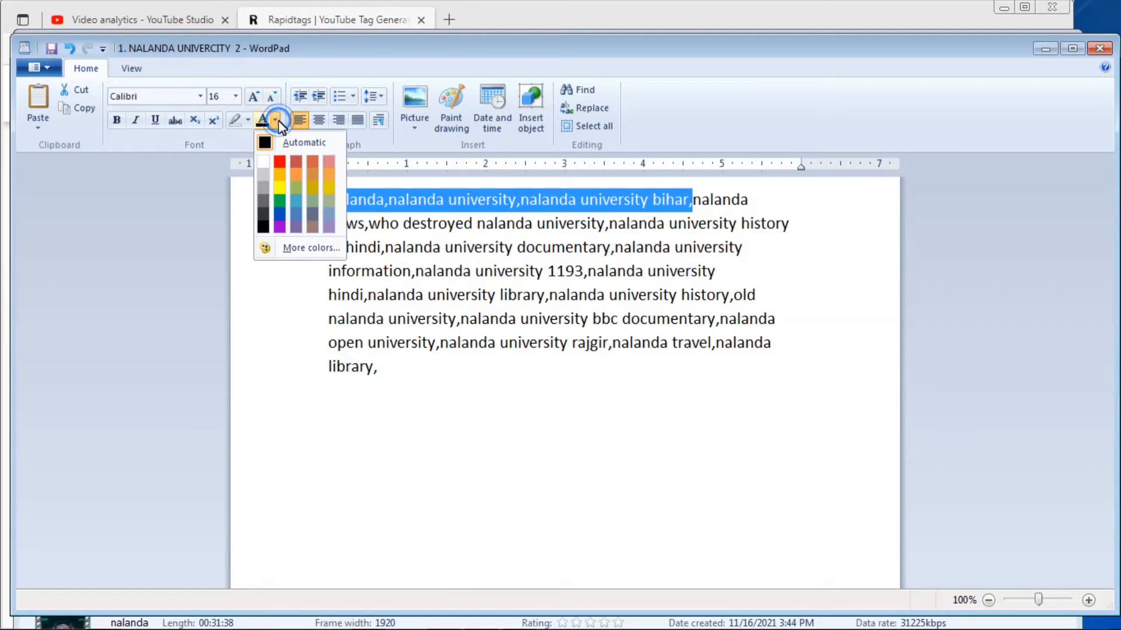
left_click(280, 163)
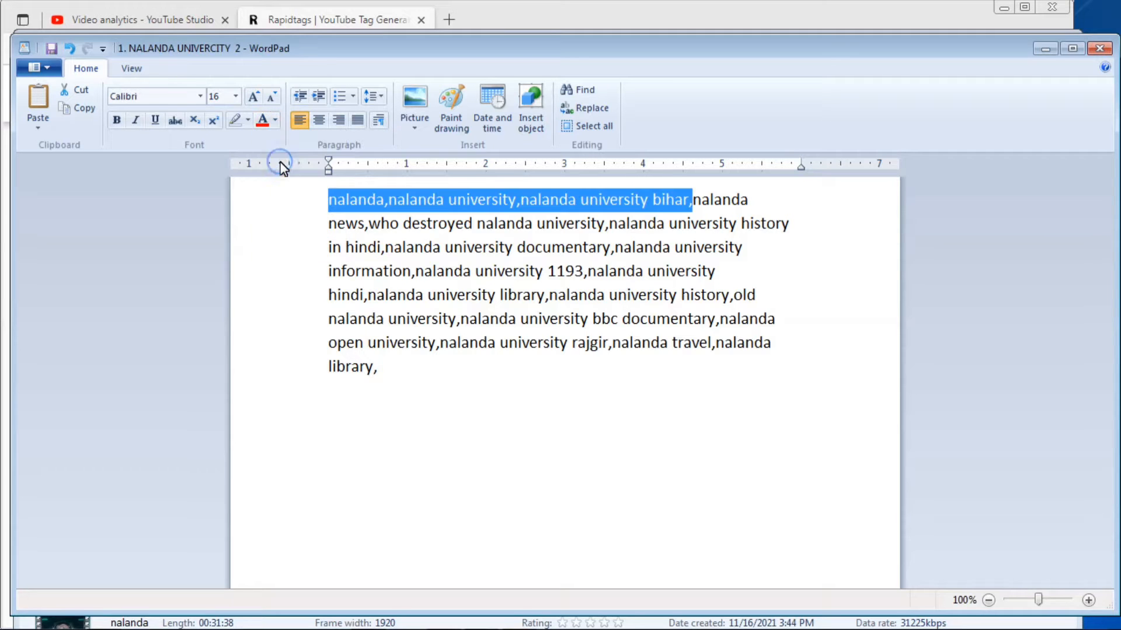
Copy the three red tags and paste them on a separate line below the tag list, leaving a blank line between.
left_click(694, 205)
left_click_drag(692, 204, 338, 206)
right_click(348, 205)
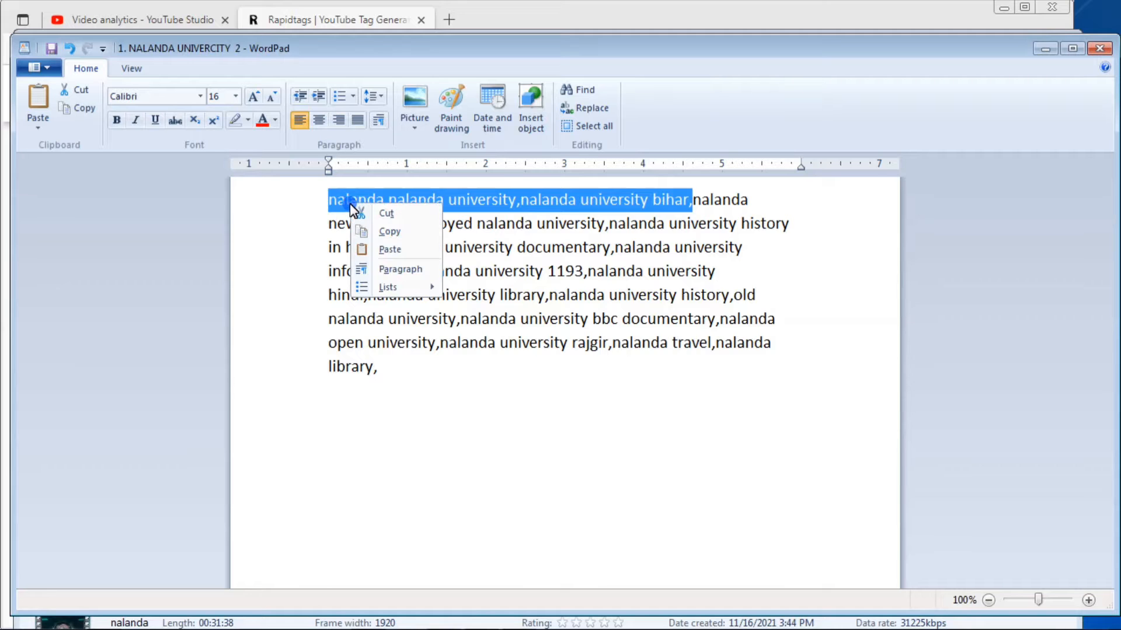
left_click(412, 234)
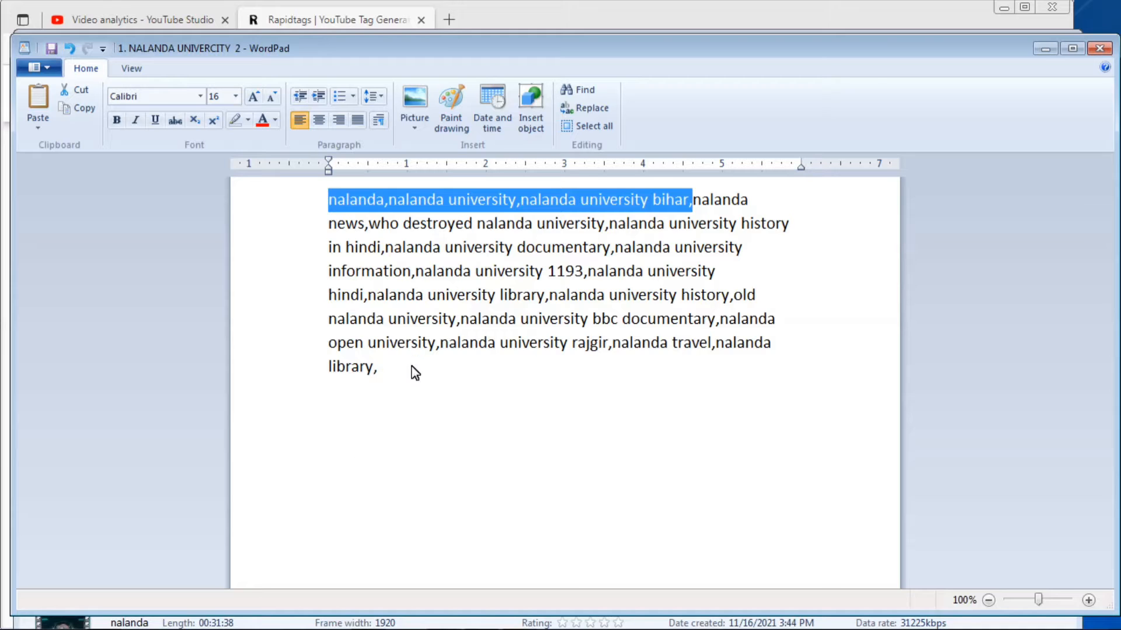
left_click(386, 368)
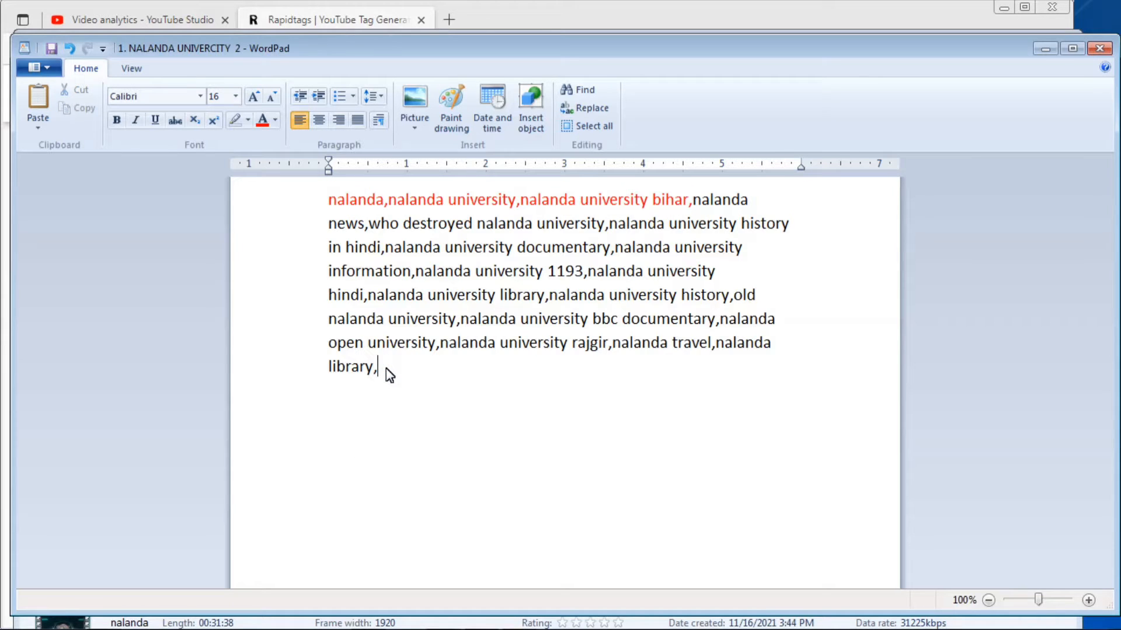
key("Return")
key("Return")
right_click(403, 421)
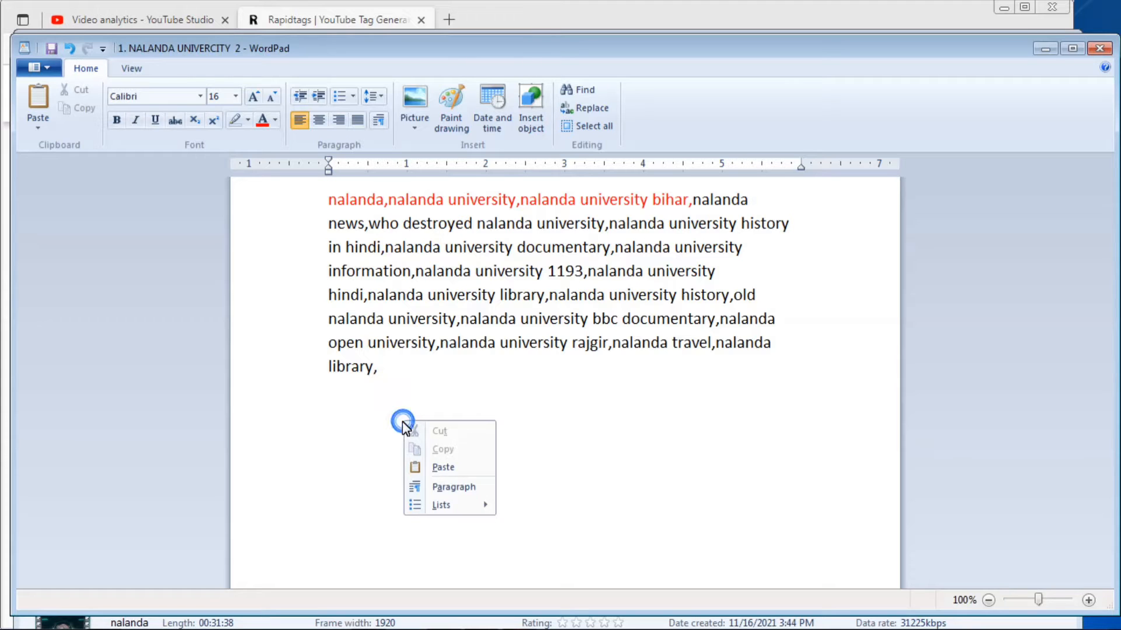
left_click(463, 468)
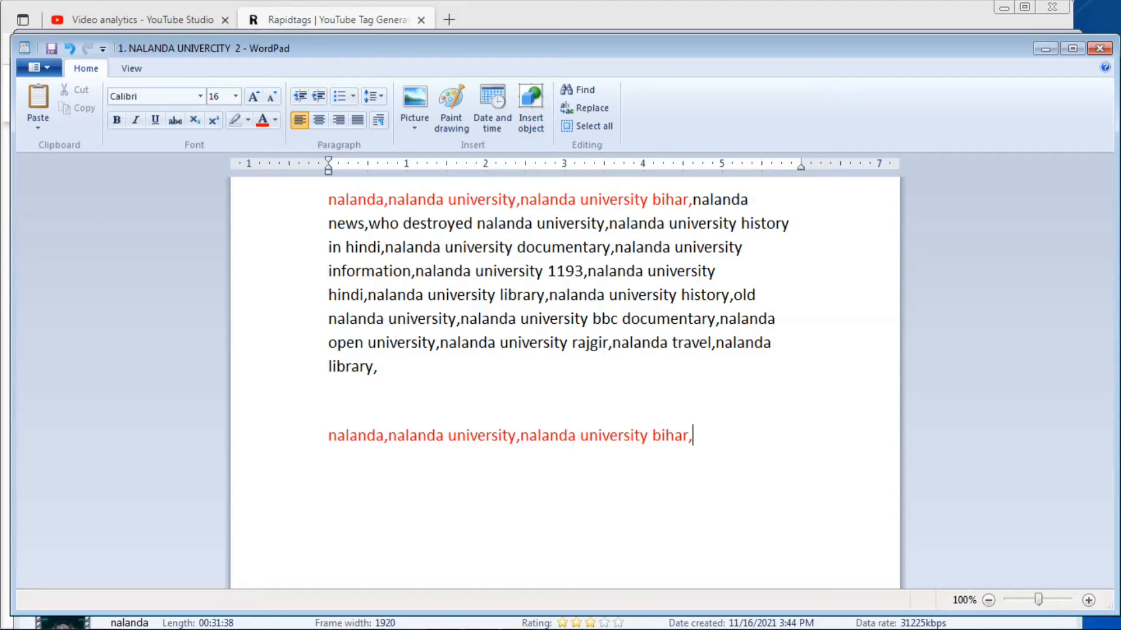
Open the Avro Mouse on-screen keyboard and move it clear of the copied tag line.
mouse_move(584, 624)
left_click(517, 618)
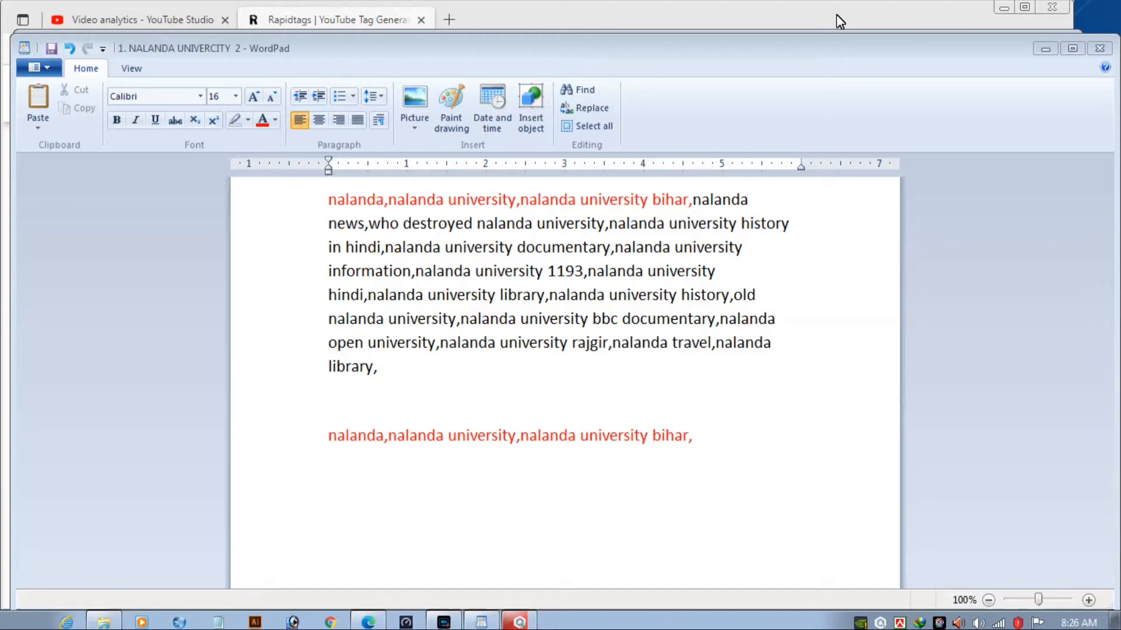
left_click(839, 21)
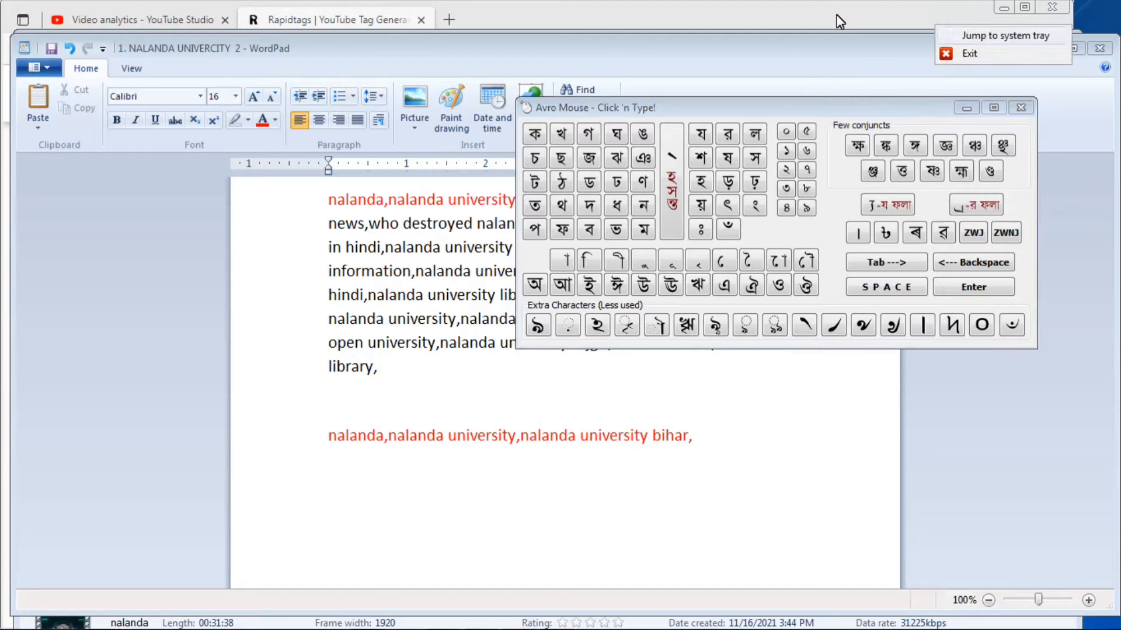
left_click(840, 22)
mouse_move(776, 107)
left_mouse_down()
mouse_move(949, 190)
mouse_move(897, 132)
mouse_move(856, 126)
left_mouse_up()
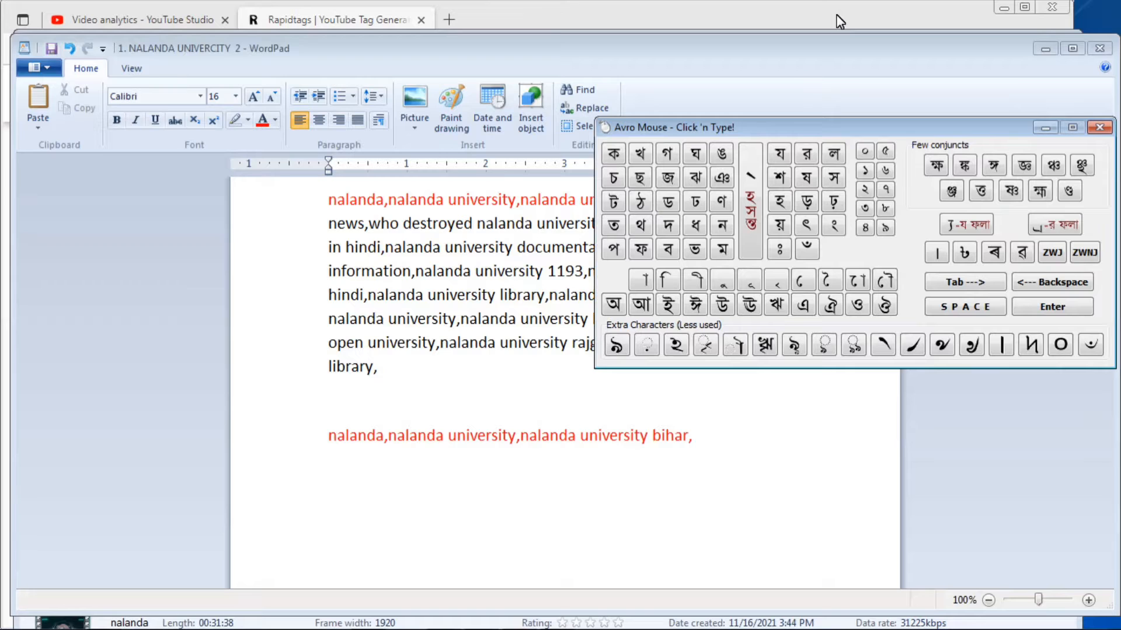
Replace the three commas in the copied tag line with the Bengali "।" character from Avro Mouse, and minimize the keyboard.
left_click(390, 440)
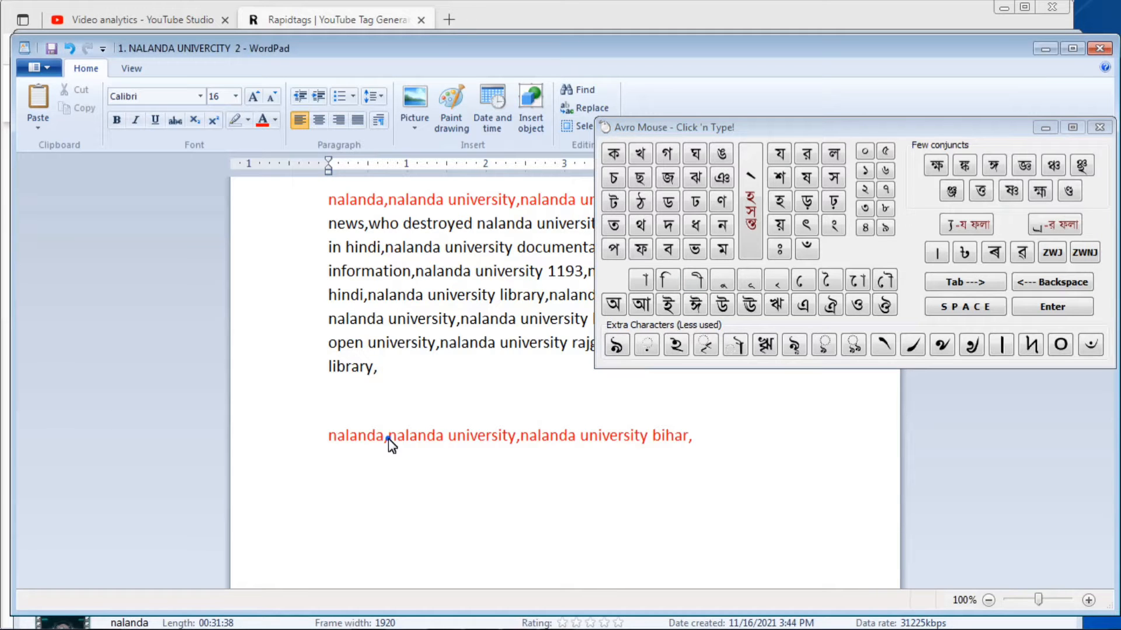
mouse_move(721, 629)
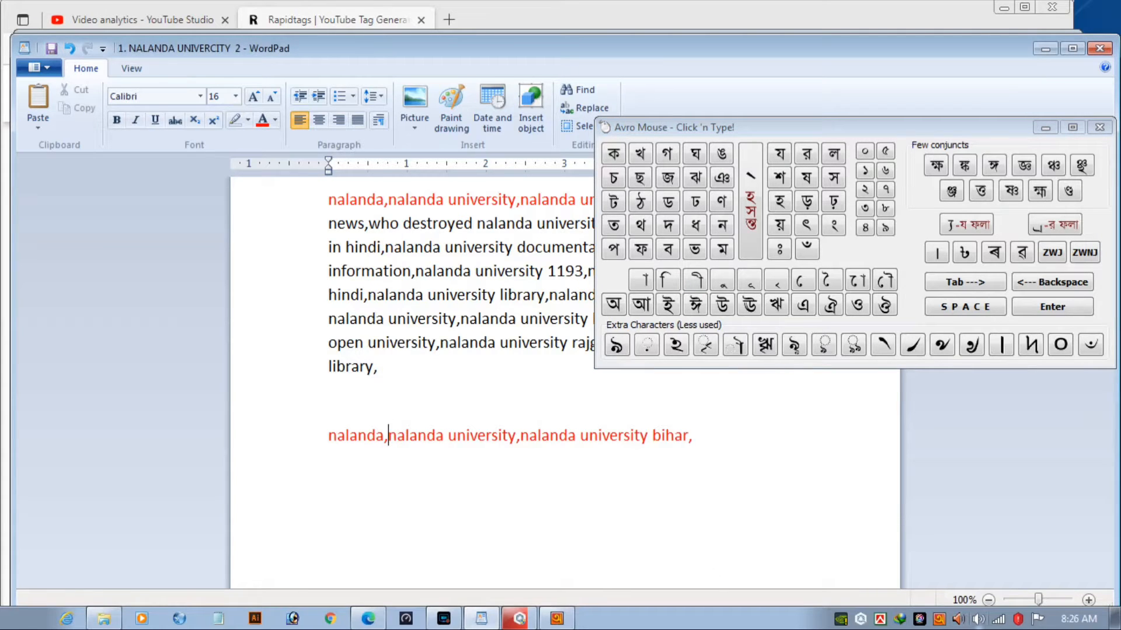
key("BackSpace")
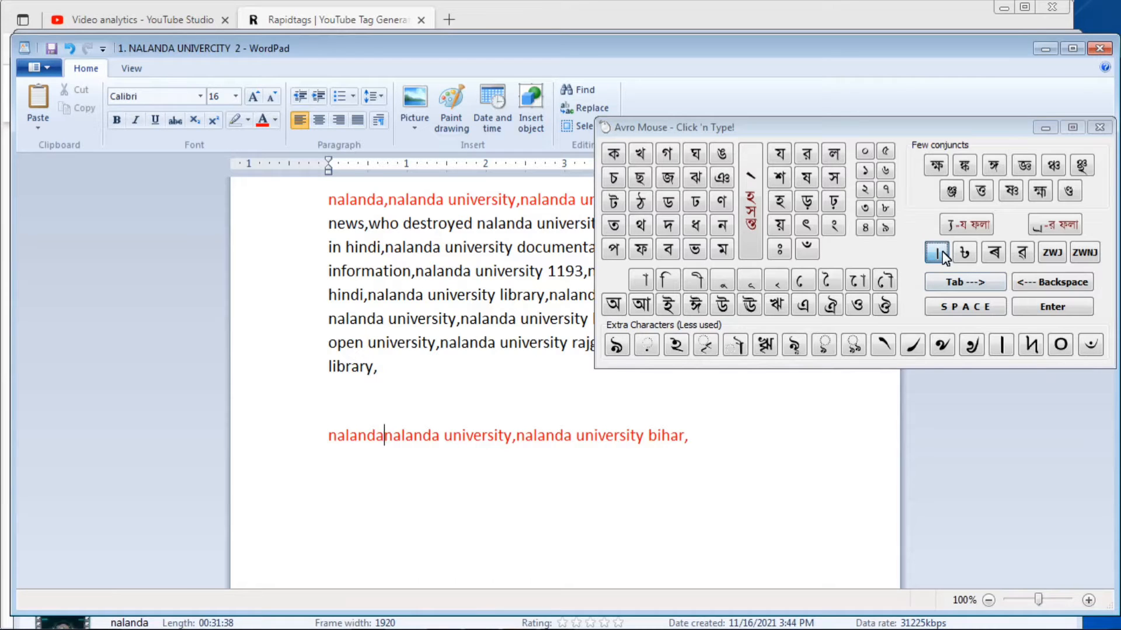
left_click(939, 253)
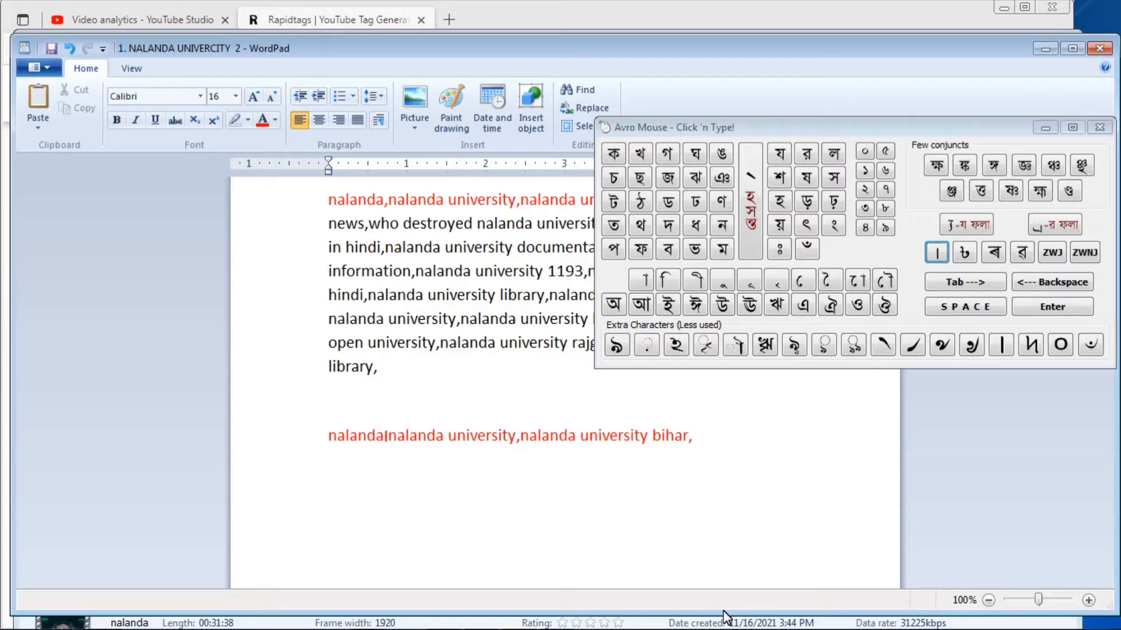
key("BackSpace")
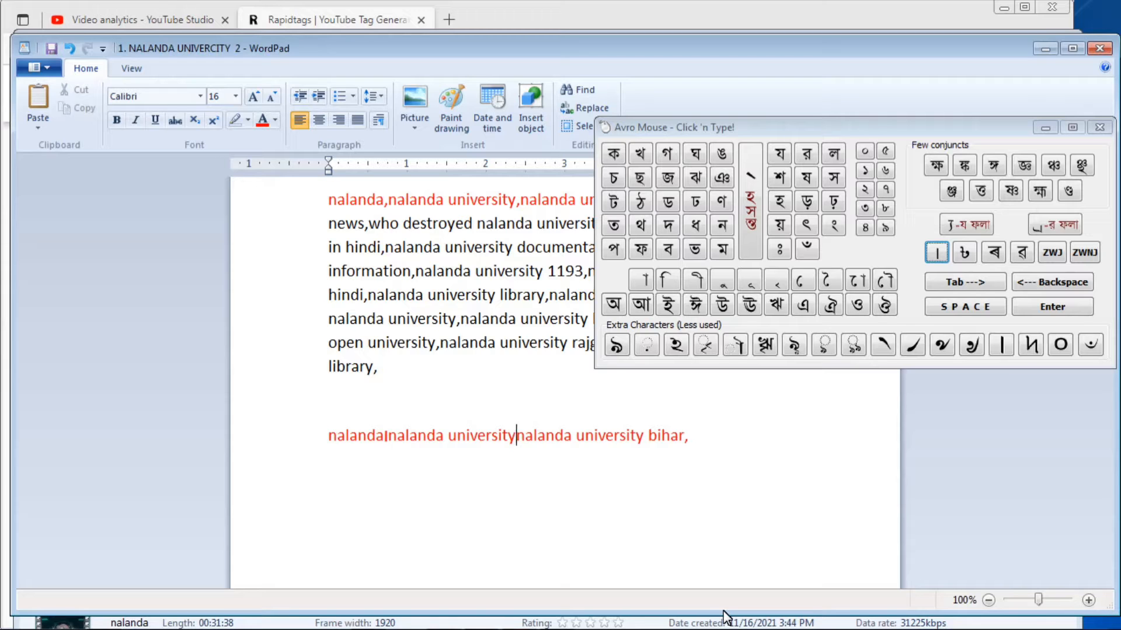
left_click(938, 252)
left_click(696, 438)
key("BackSpace")
left_click(938, 253)
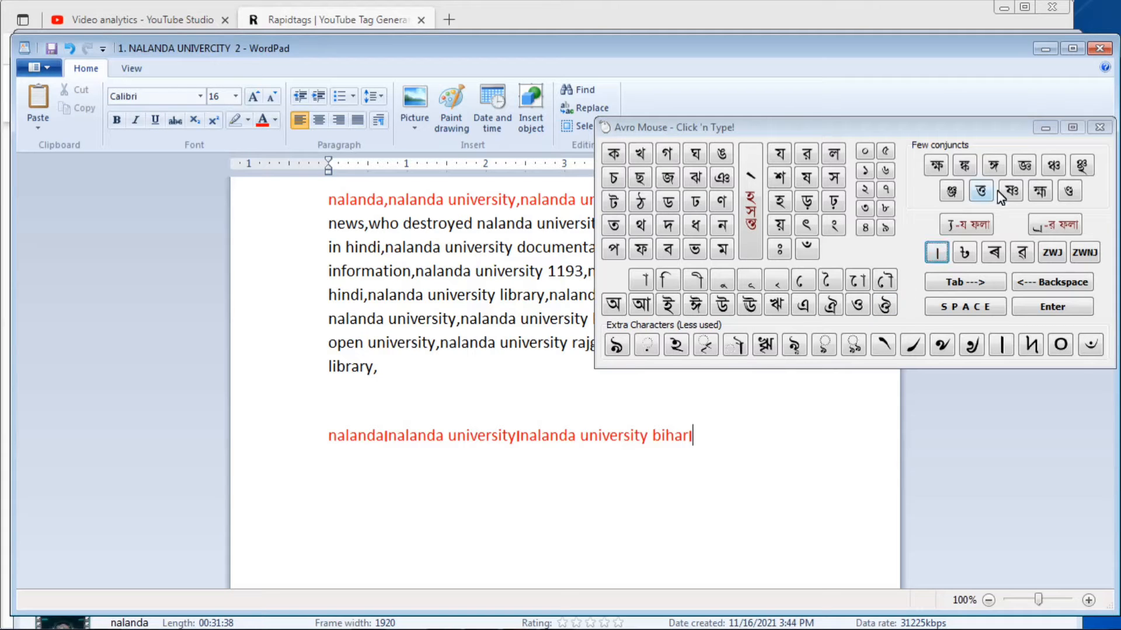
left_click(1046, 127)
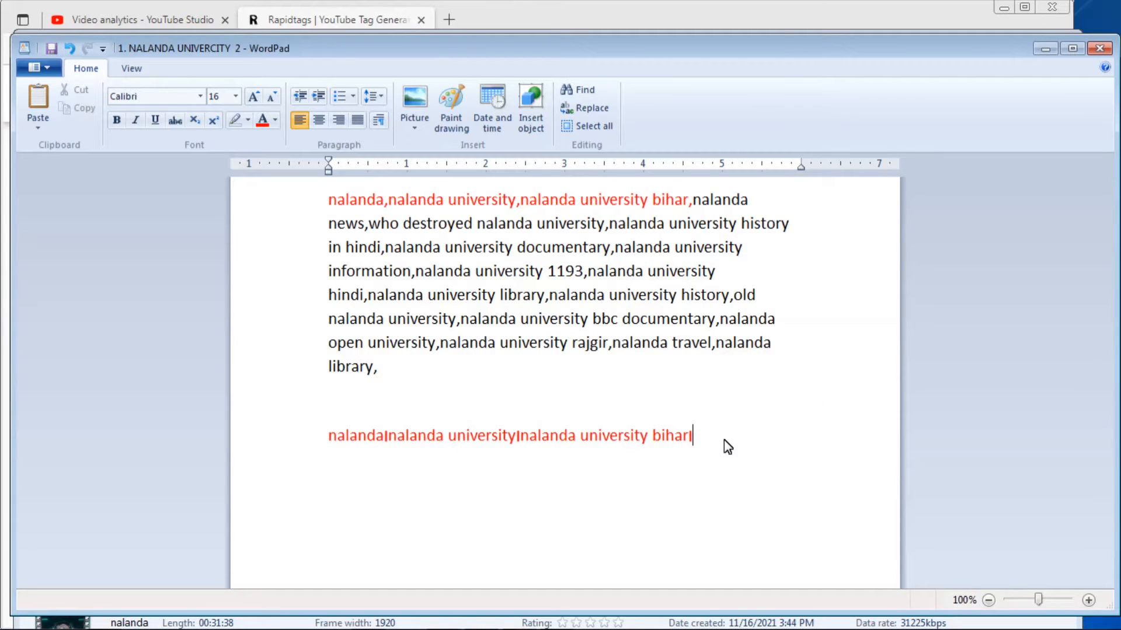
left_click_drag(719, 438, 330, 438)
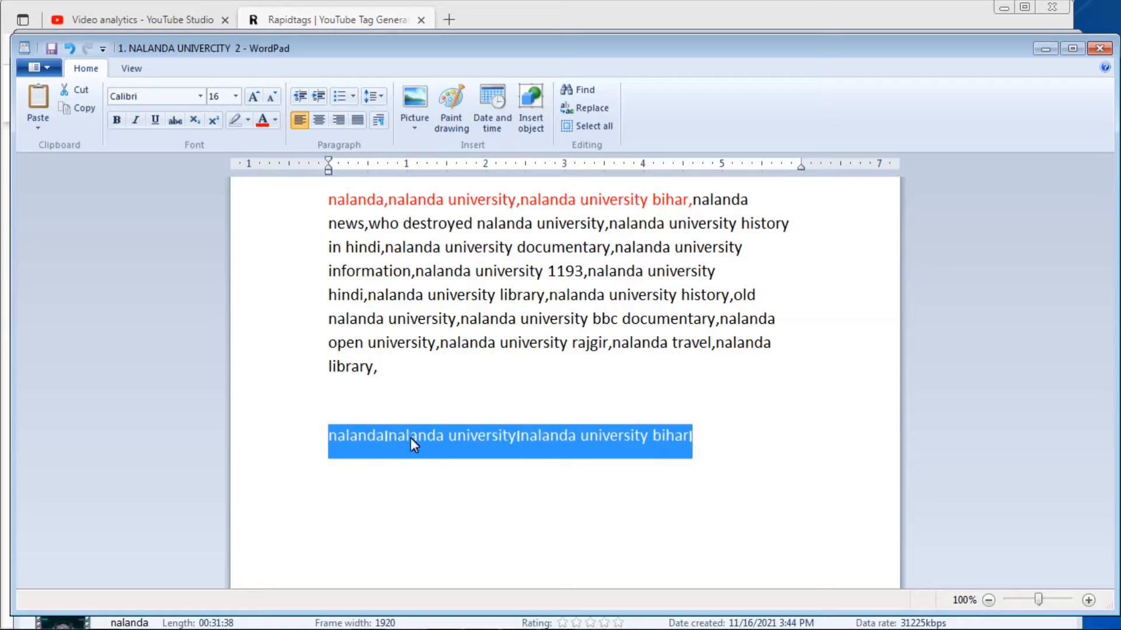
left_click(741, 458)
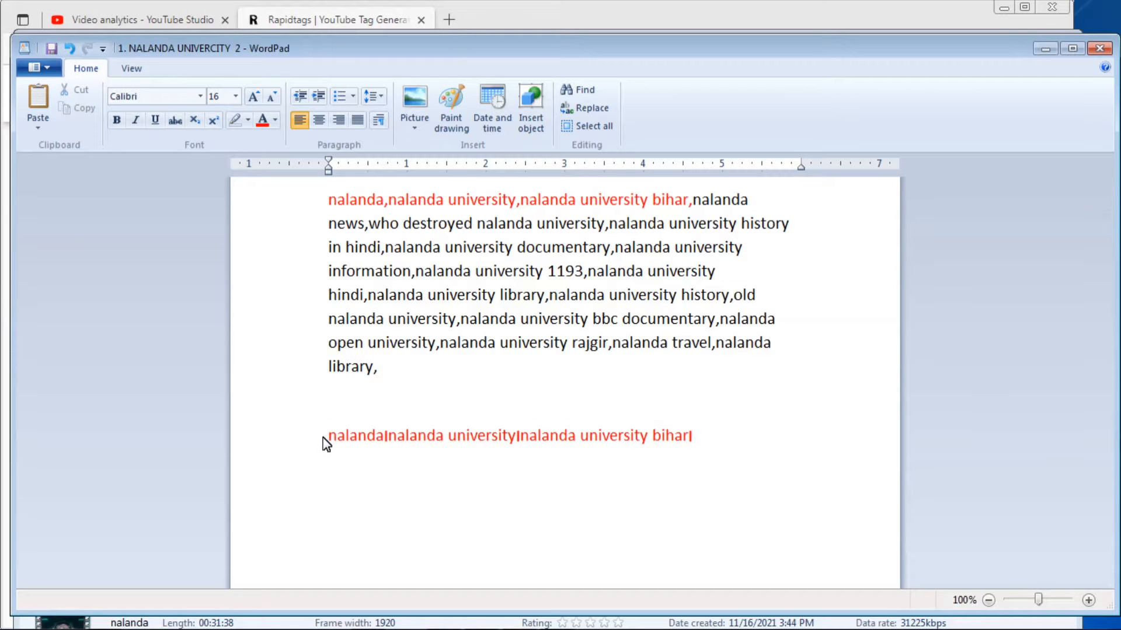
Add the heading "Tags ::" on its own line above the full tag list.
left_click(327, 195)
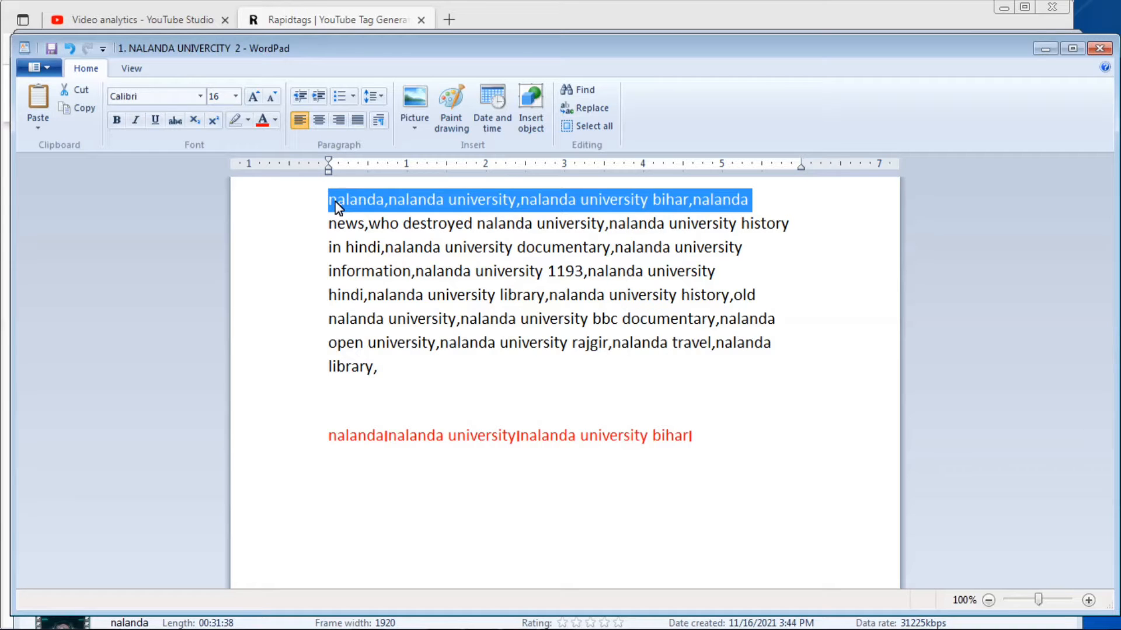
left_click(336, 203)
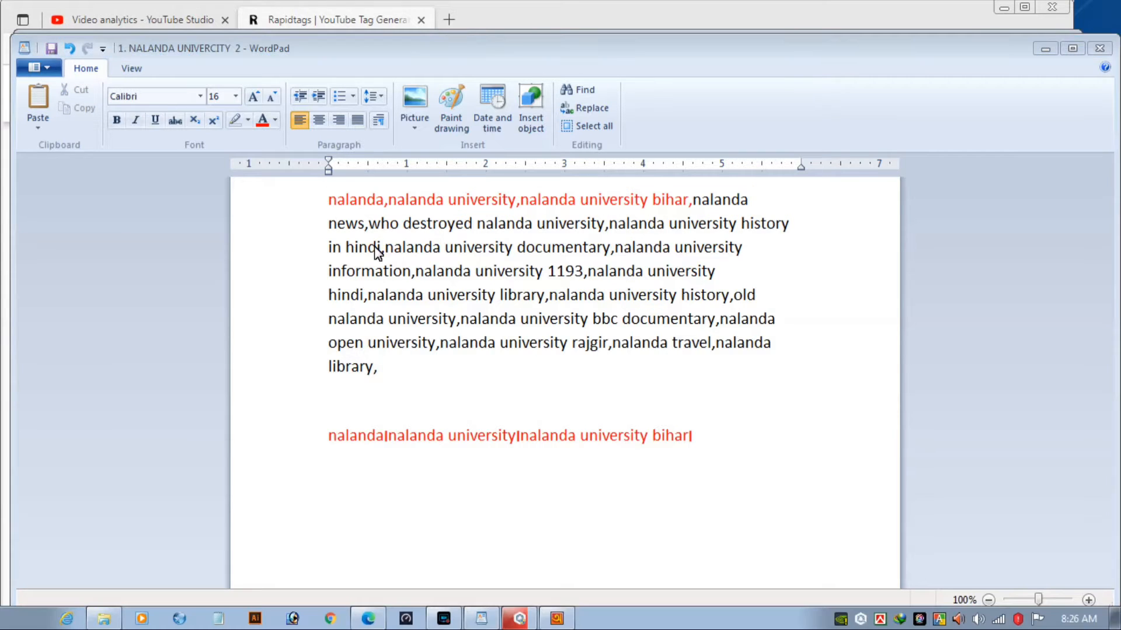
left_click(337, 199)
key("Caps_Lock")
type("T")
key("Caps_Lock")
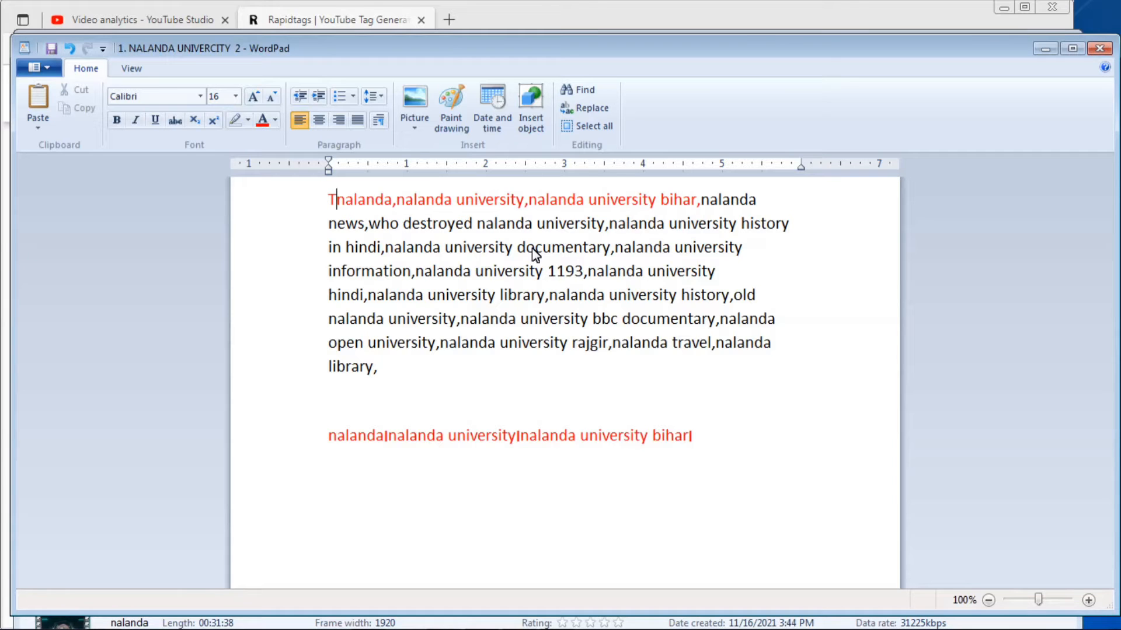
type("ags ")
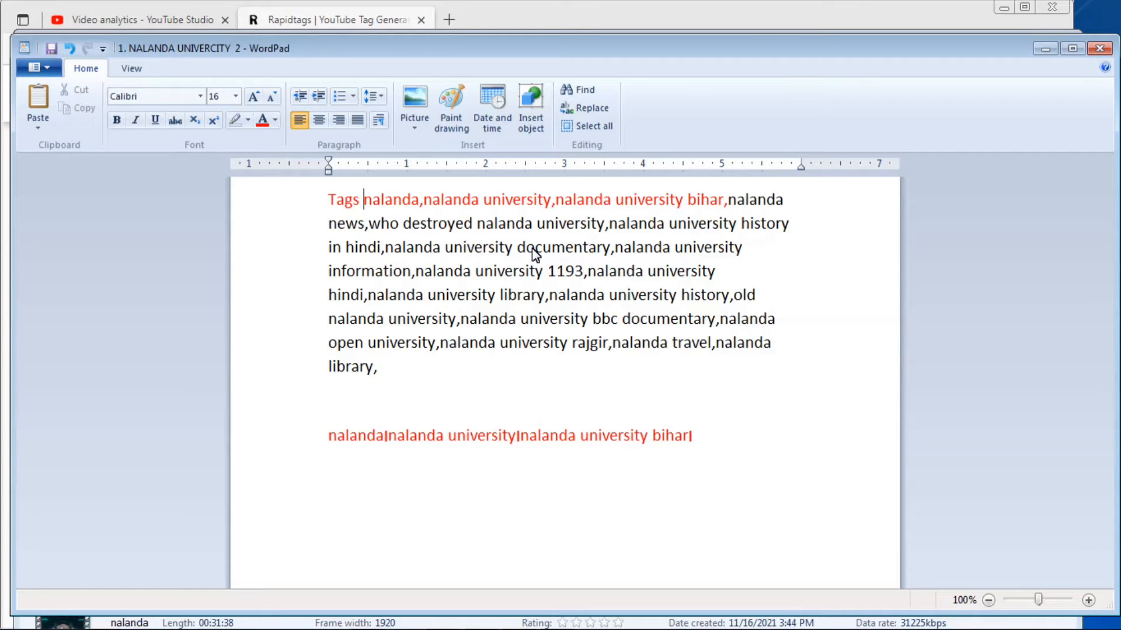
type("::")
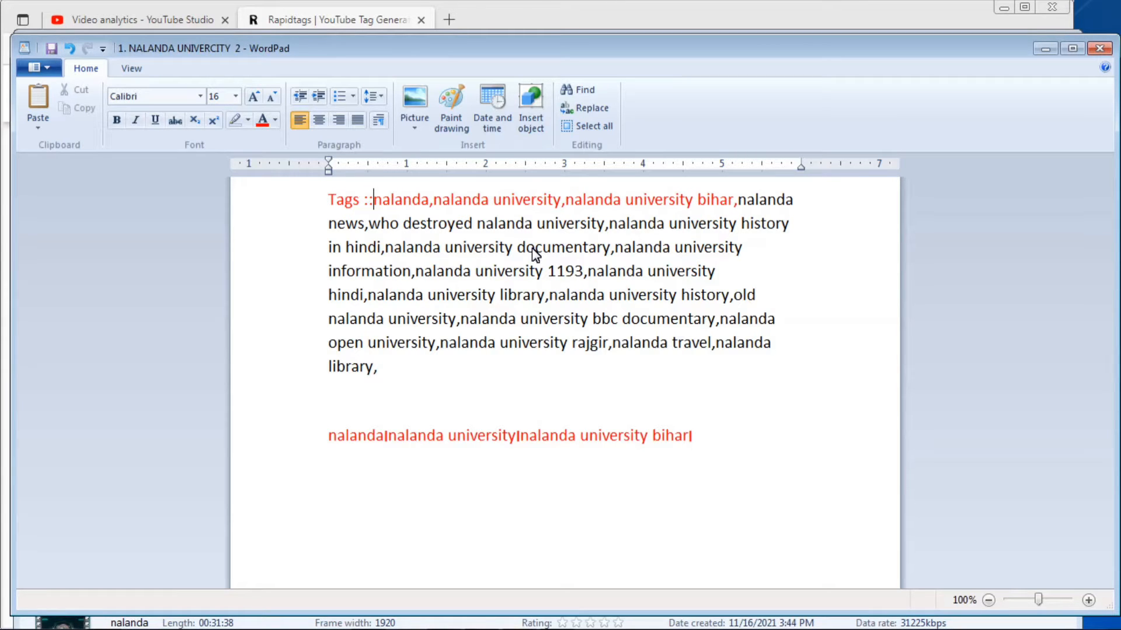
key("Return")
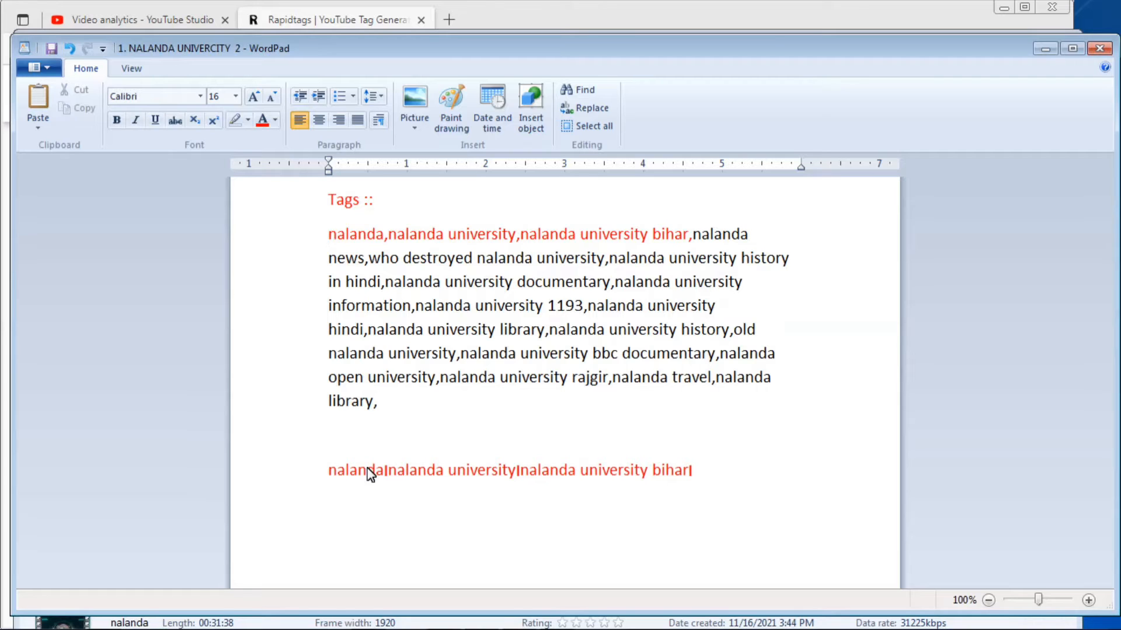
Add the heading "Tittle ::" on its own line above the bar-separated tags.
left_click(330, 472)
type("Tittle ::")
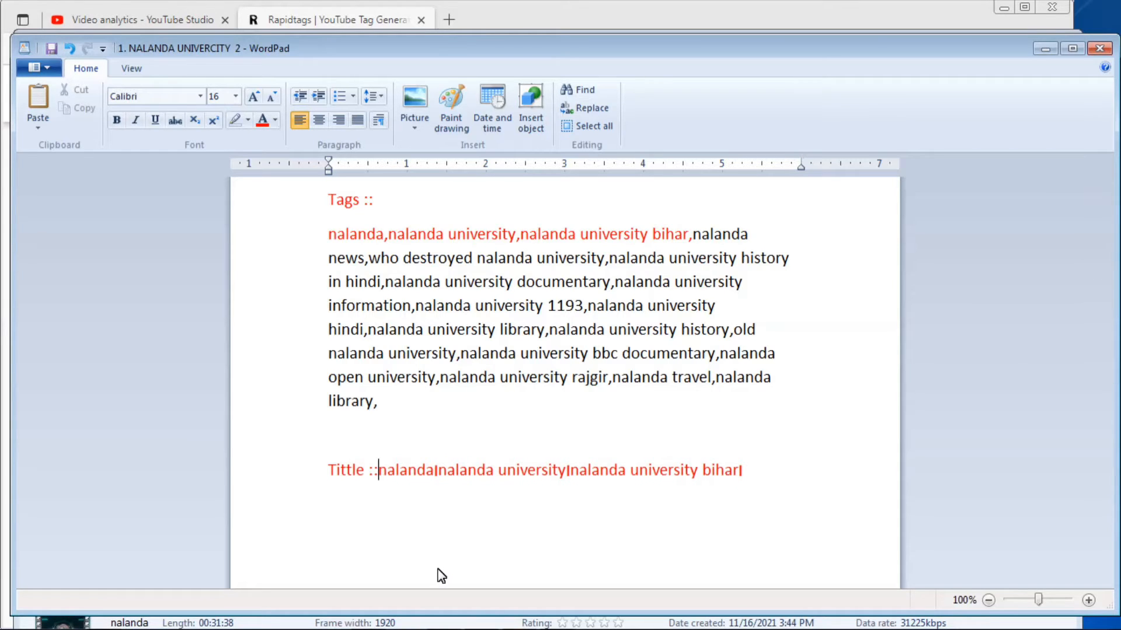
key("Return")
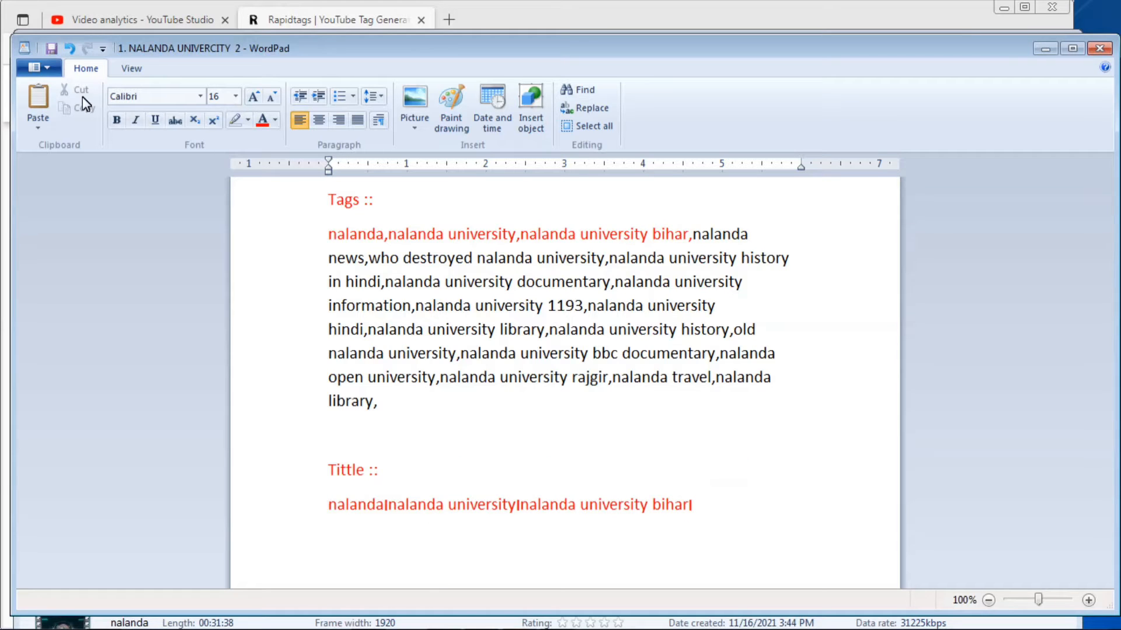
Change the text color of the keyword line under the "Tittle ::" heading to Automatic black.
left_click_drag(694, 505, 355, 500)
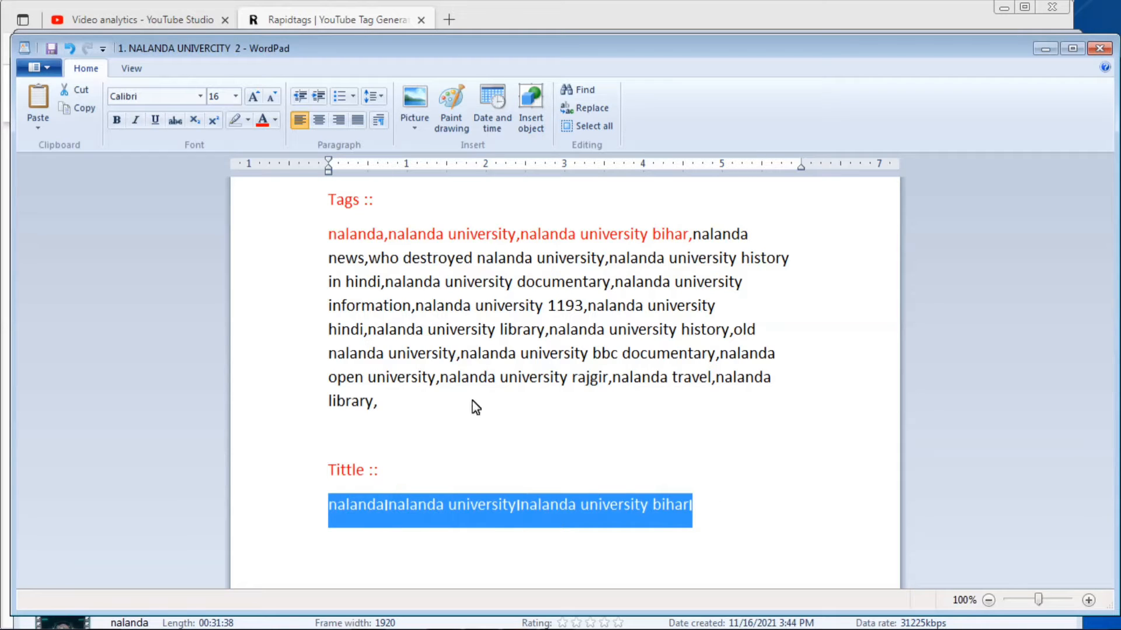
left_click(275, 123)
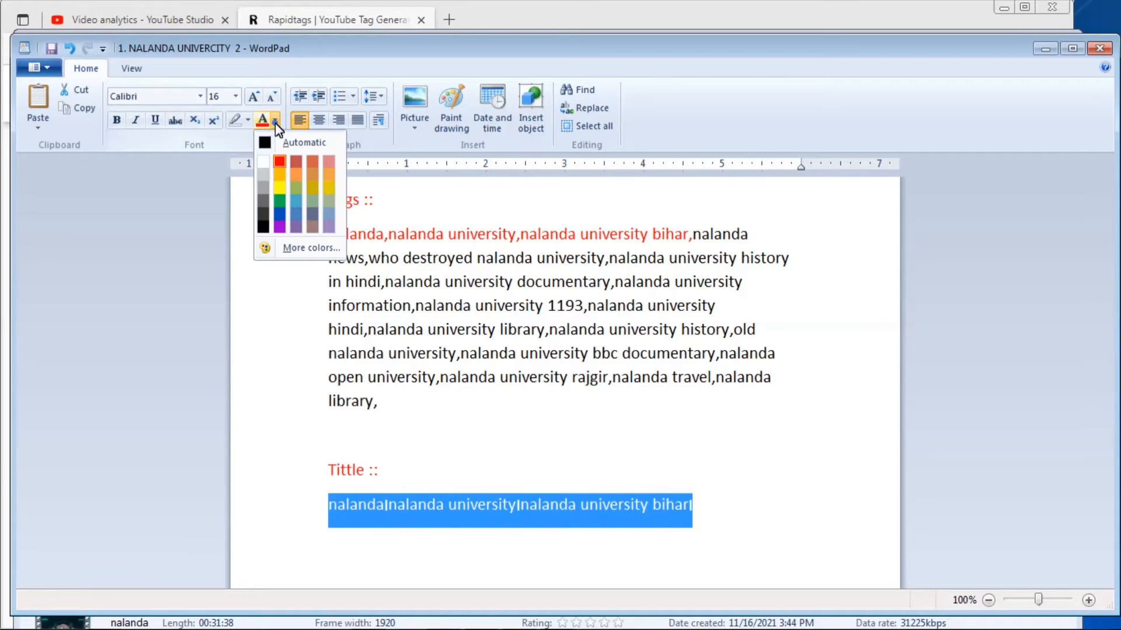
left_click(270, 143)
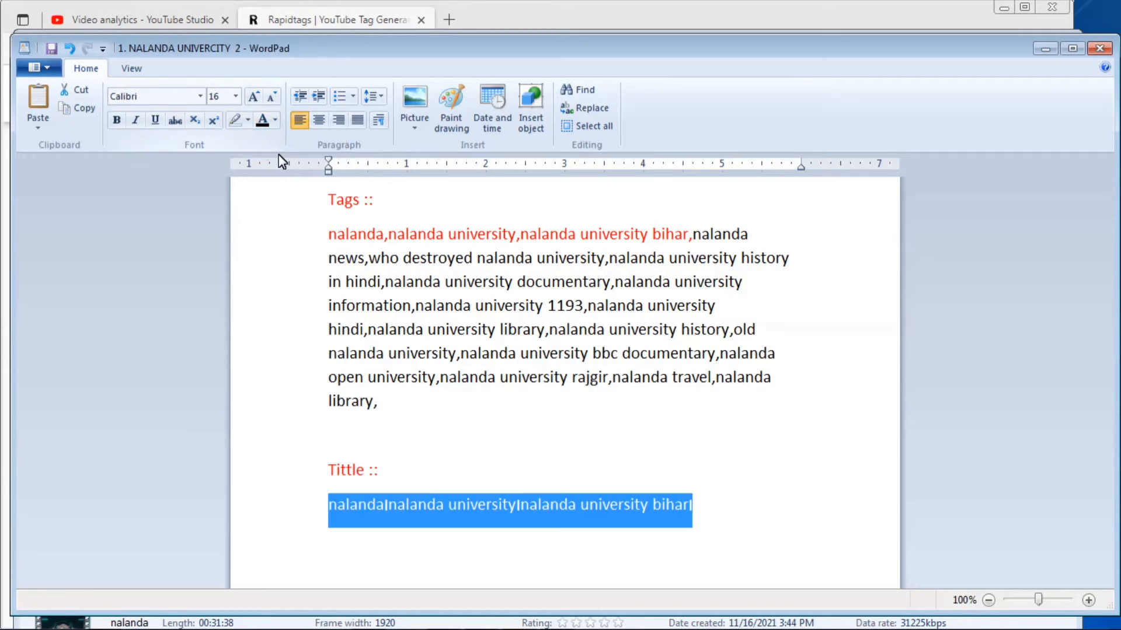
left_click(735, 499)
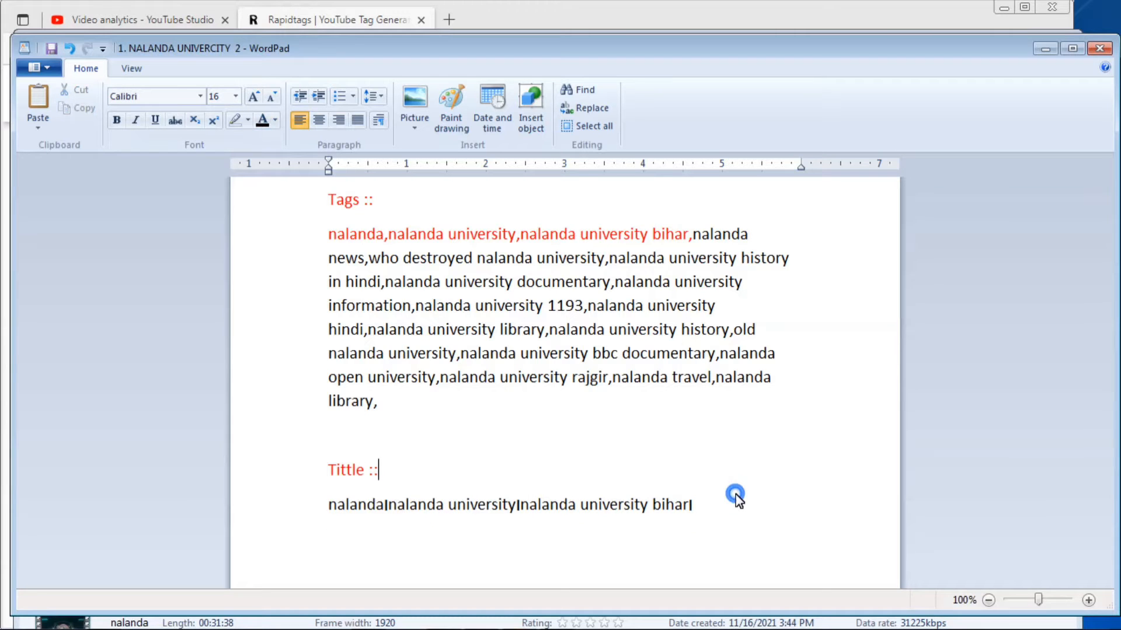
Copy the whole keyword title line below the "Tittle ::" heading.
left_click_drag(694, 505, 384, 507)
key("ctrl+c")
right_click(460, 511)
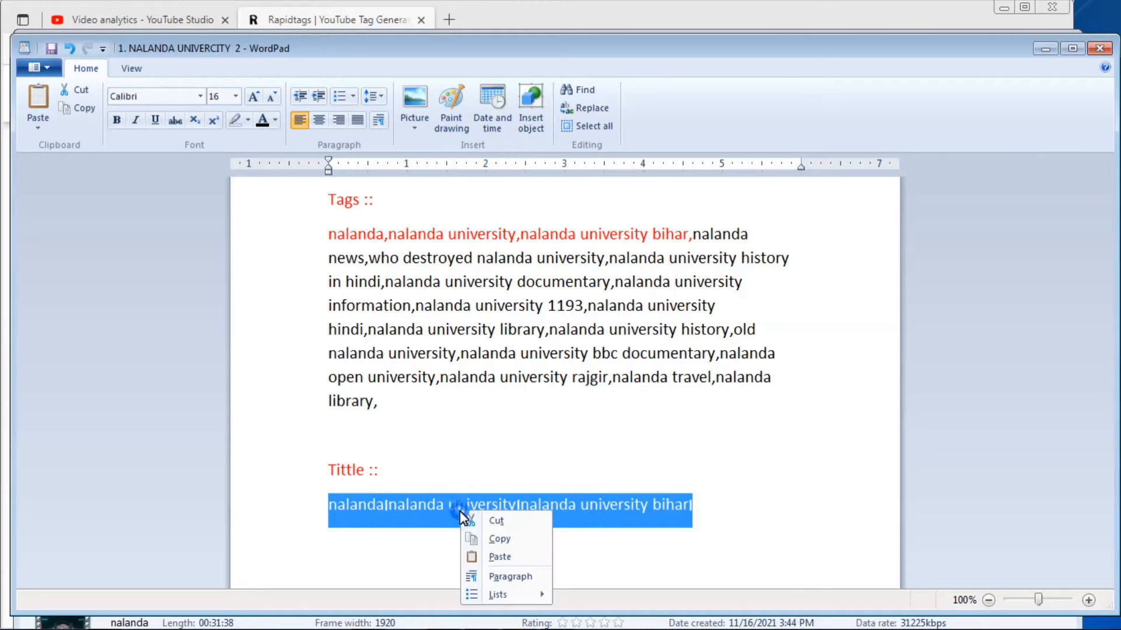
left_click(503, 541)
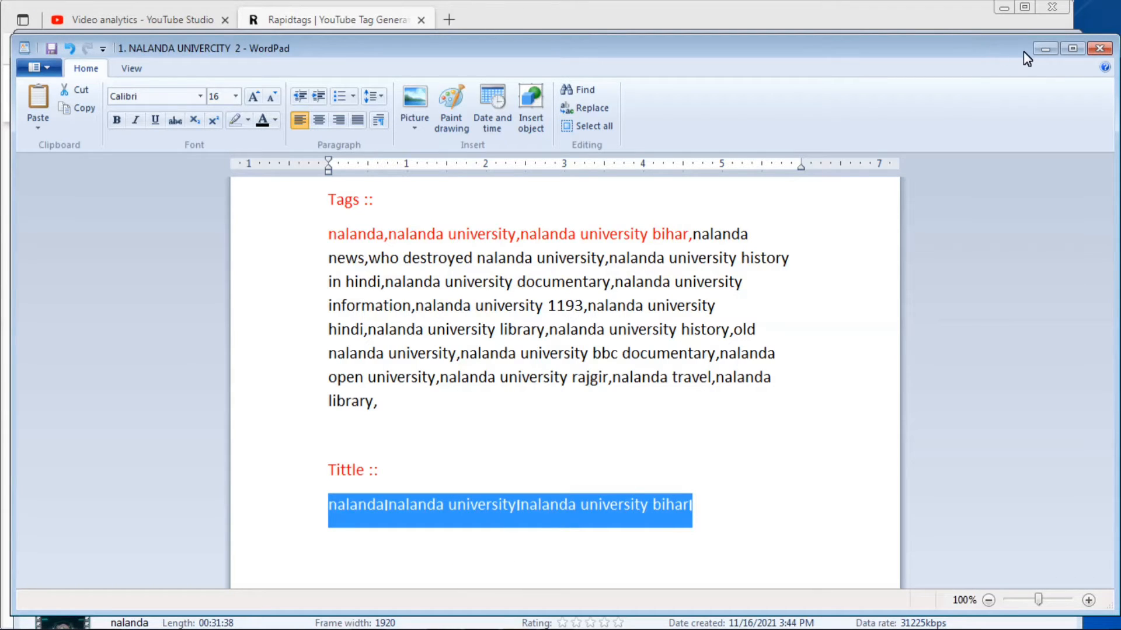
Switch to the SEO folder in Windows Explorer and rename the nalanda video file as "nalanda।nalanda university।nalanda university bihar।".
left_click_drag(967, 45, 969, 55)
left_click(967, 39)
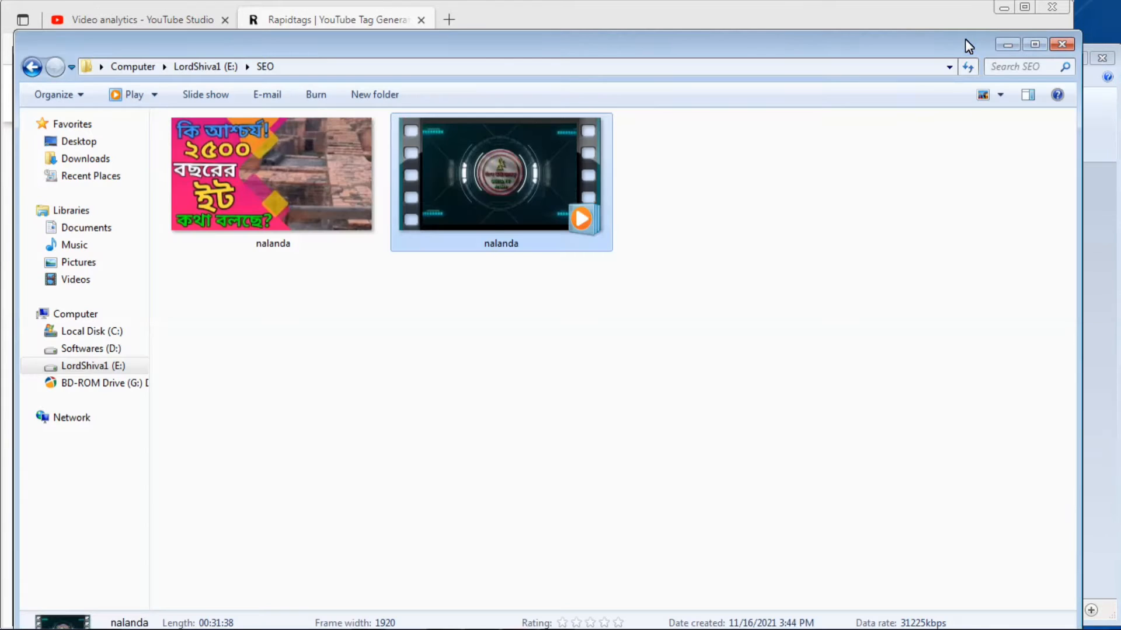
left_click(498, 241)
right_click(498, 241)
left_click(578, 554)
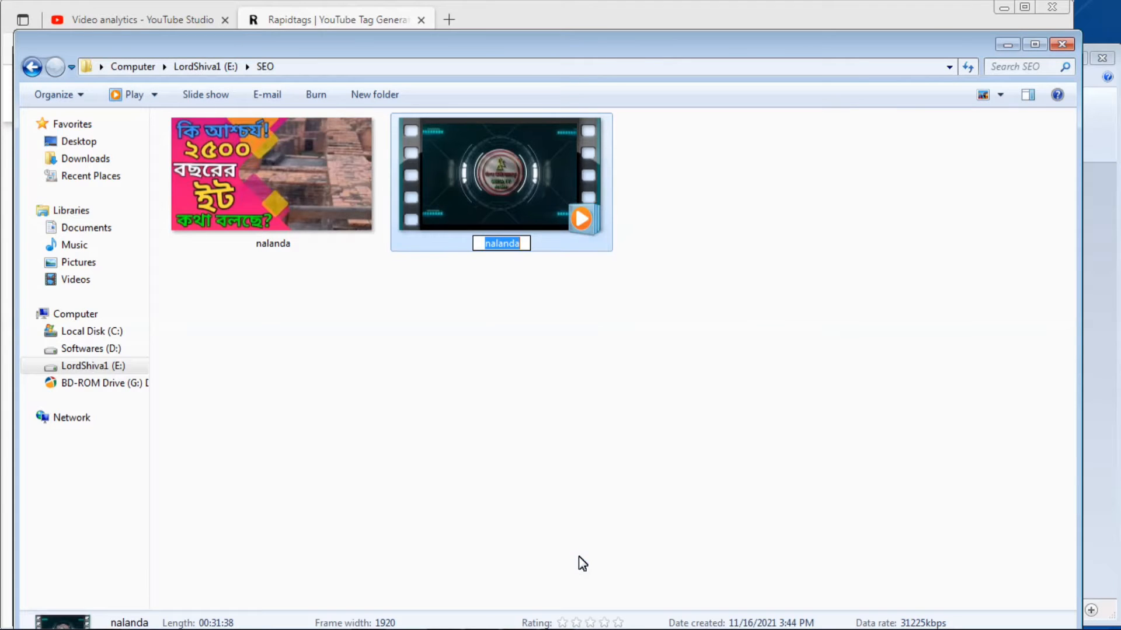
type("nalanda,nalanda university,nalanda university bihar")
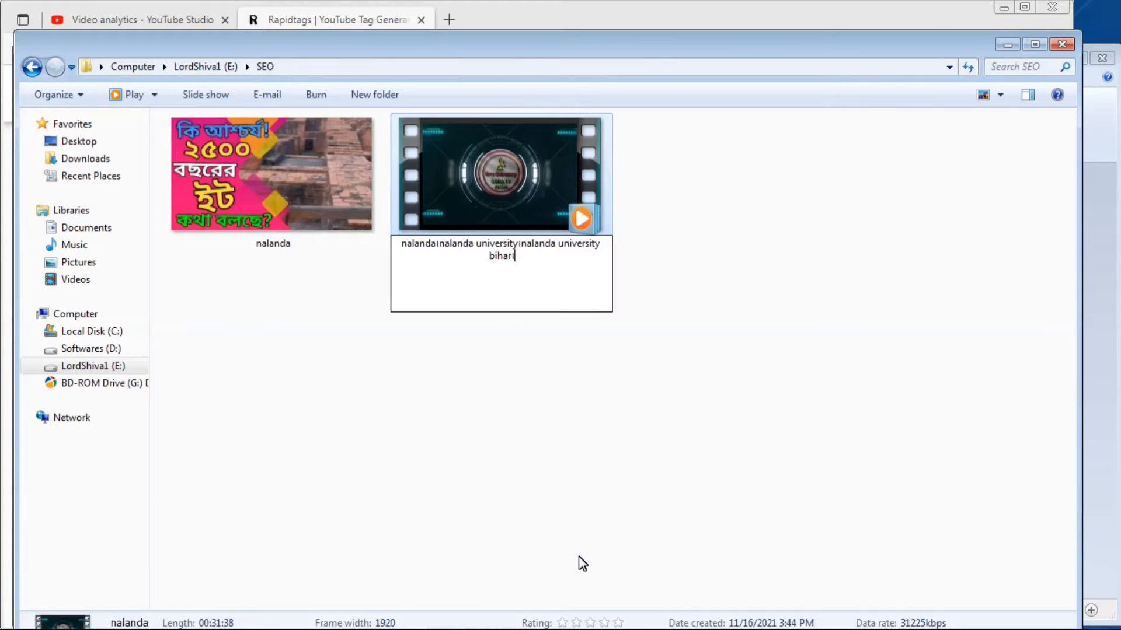
left_click(631, 425)
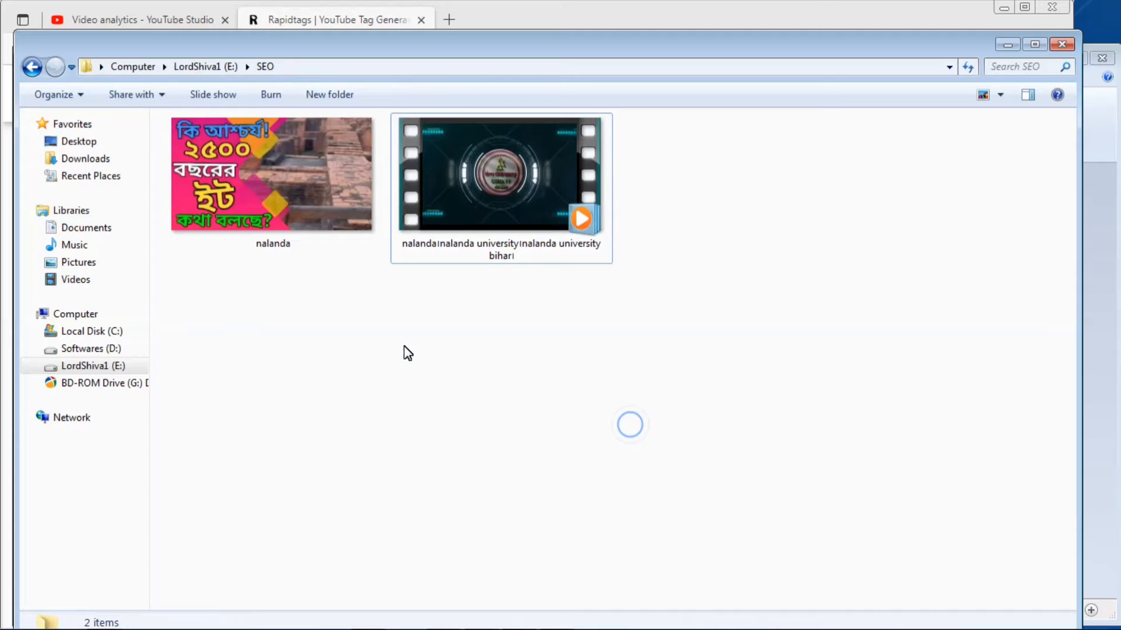
Rename the nalanda thumbnail image with the copied title "nalanda।nalanda university।nalanda university bihar।".
left_click(268, 245)
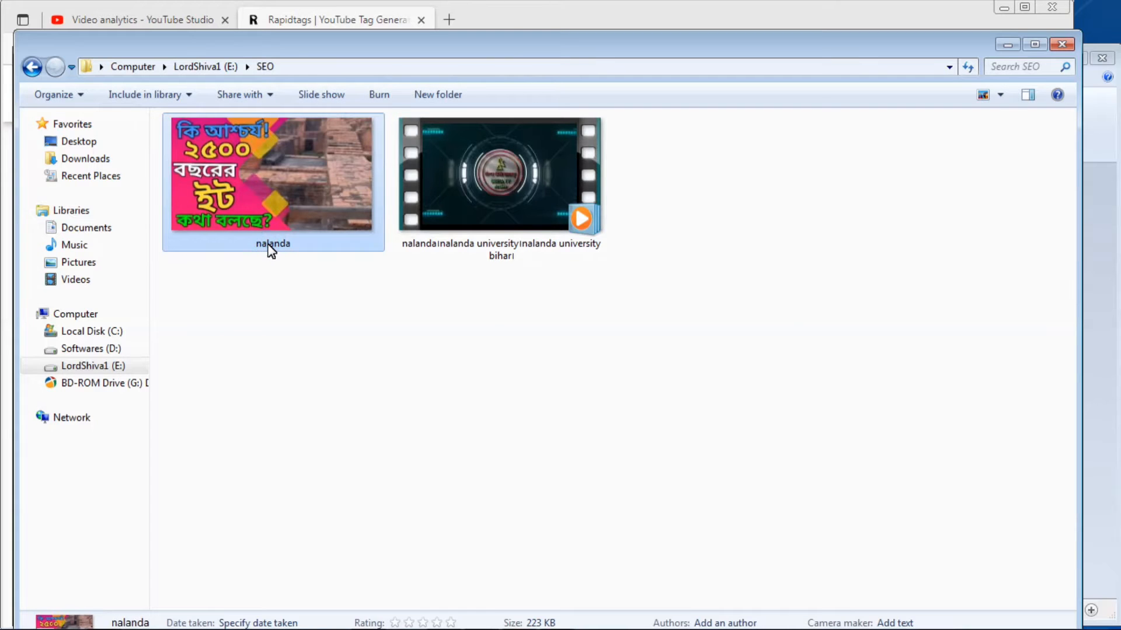
right_click(268, 246)
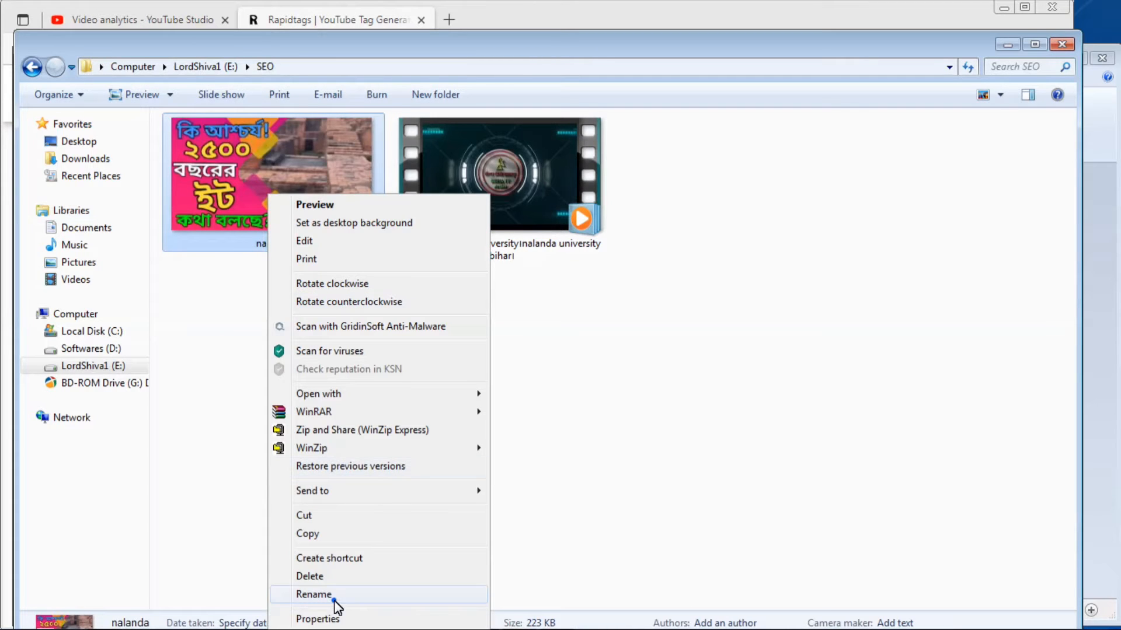
left_click(313, 595)
key("ctrl+v")
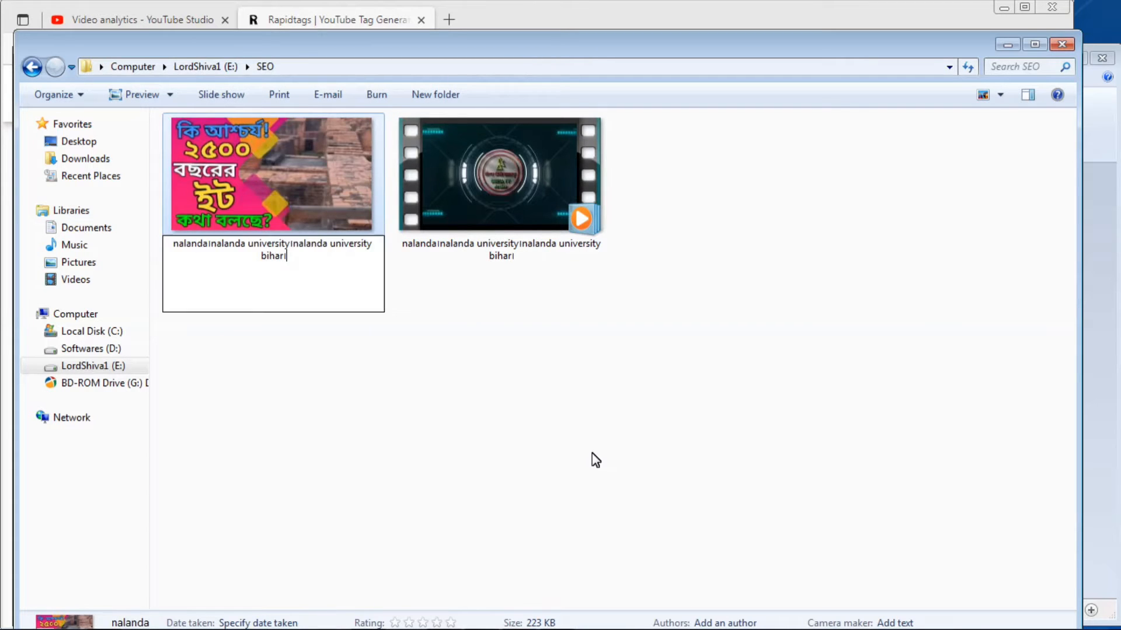
left_click(595, 439)
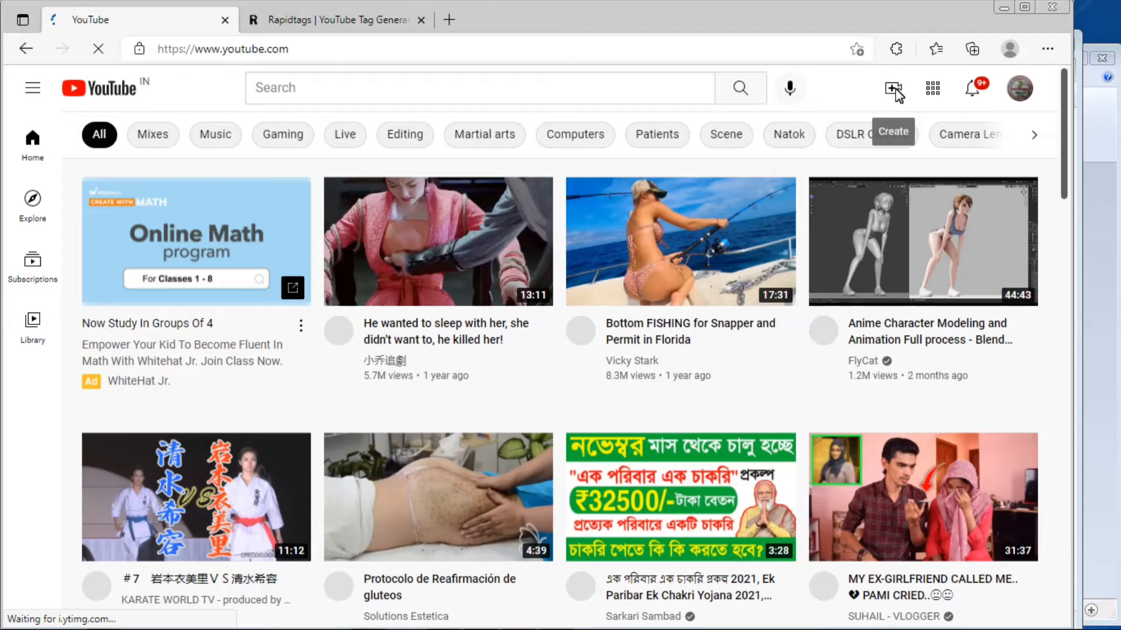
Start a new video upload on YouTube and choose the renamed nalanda video file from the SEO folder.
left_click(895, 92)
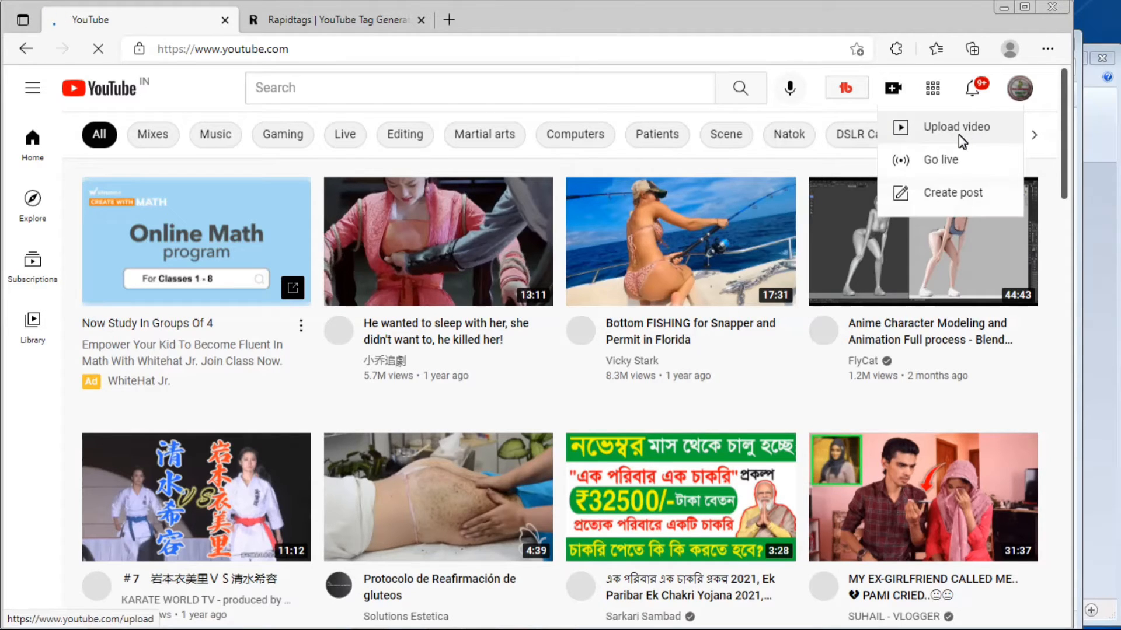
left_click(962, 137)
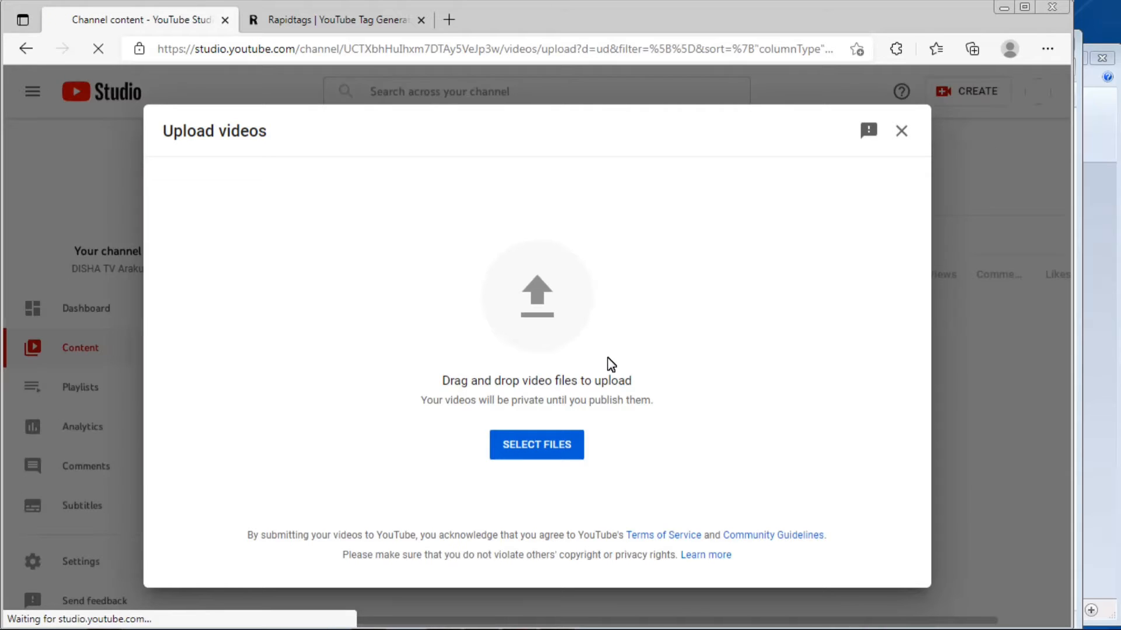
left_click(552, 454)
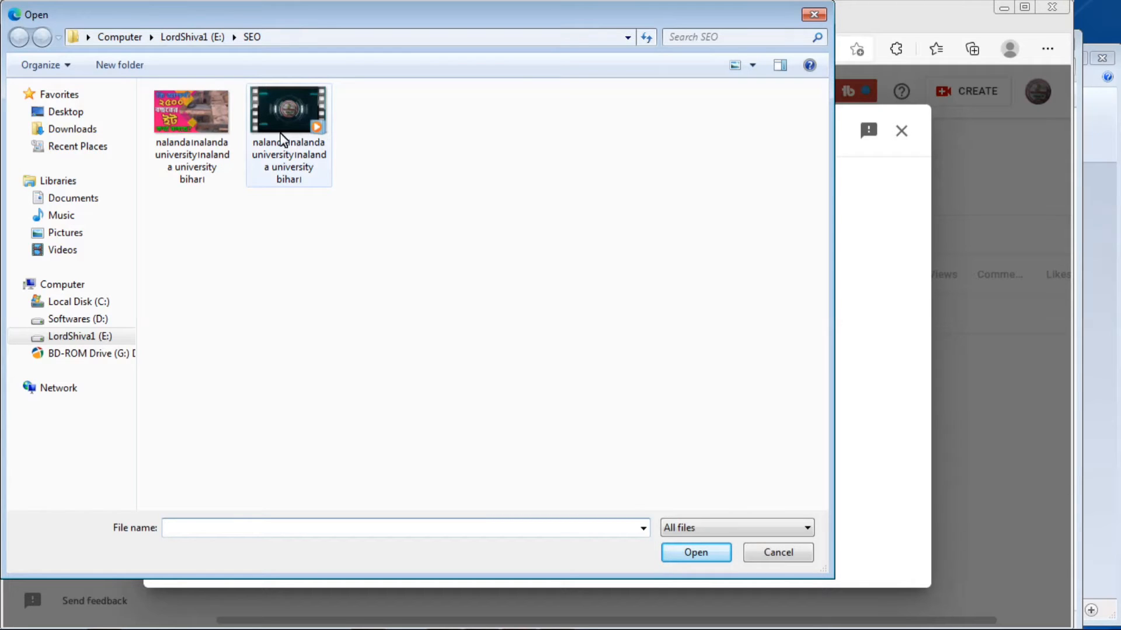
double_click(286, 150)
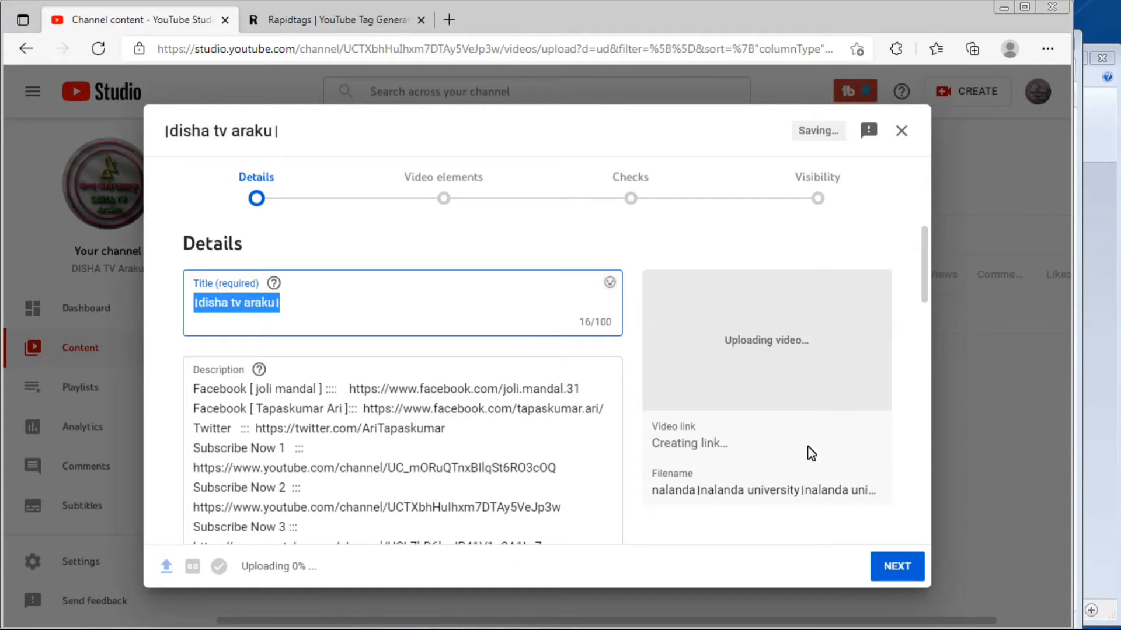
Replace the video title with "nalanda।nalanda university।nalanda university bihar।" and insert the same line plus a blank line at the start of the description.
right_click(271, 311)
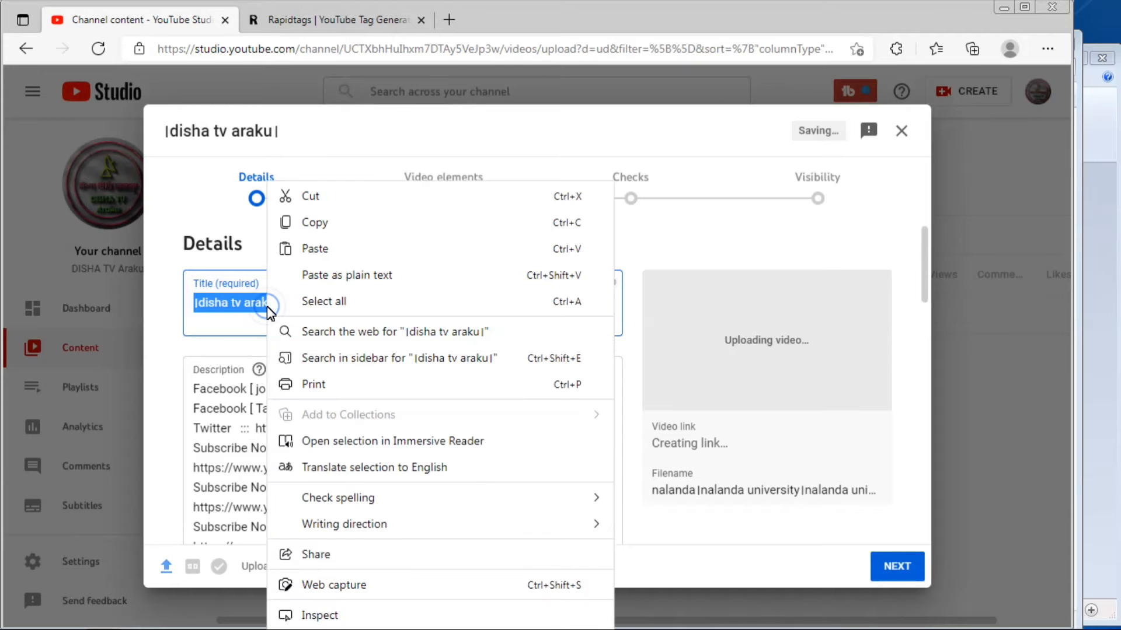
left_click(313, 249)
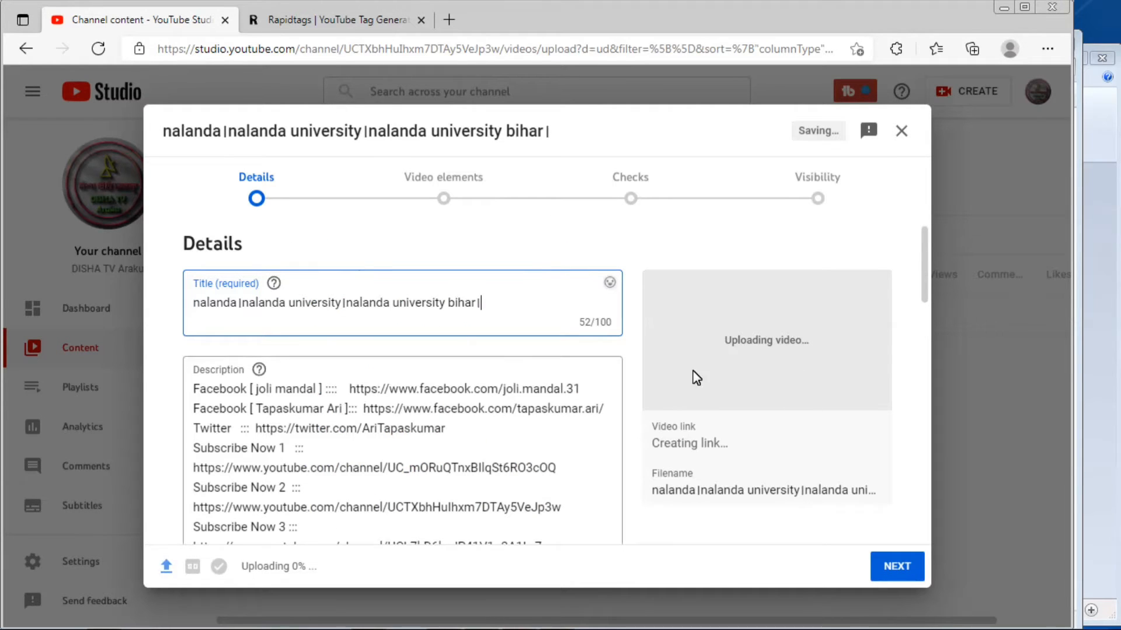
left_click(196, 383)
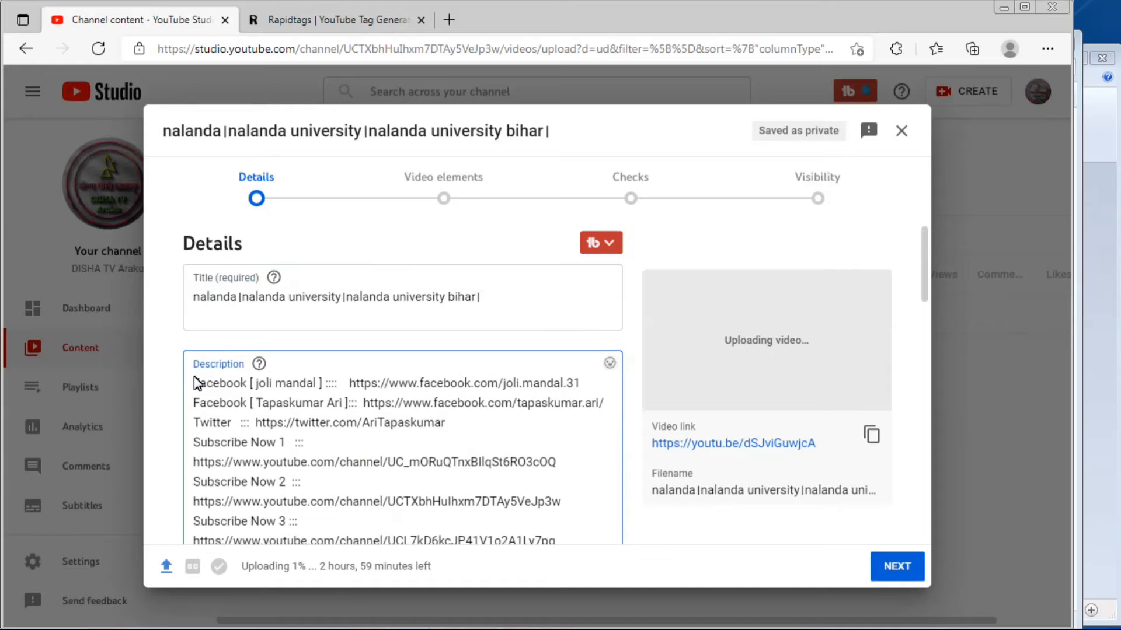
key("ctrl+v")
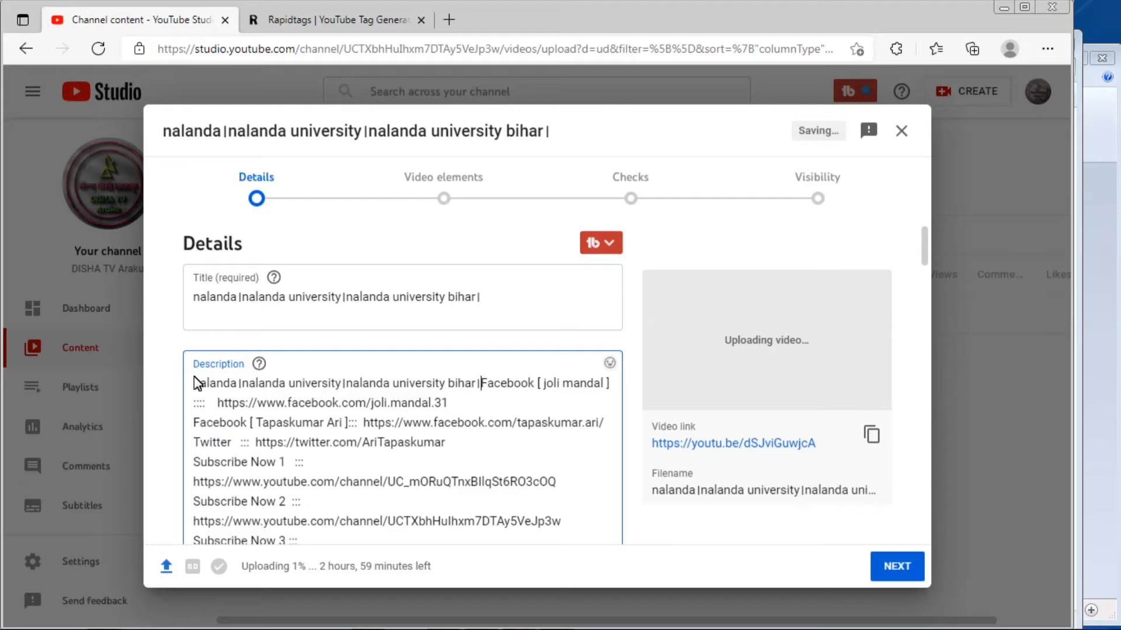
key("Return")
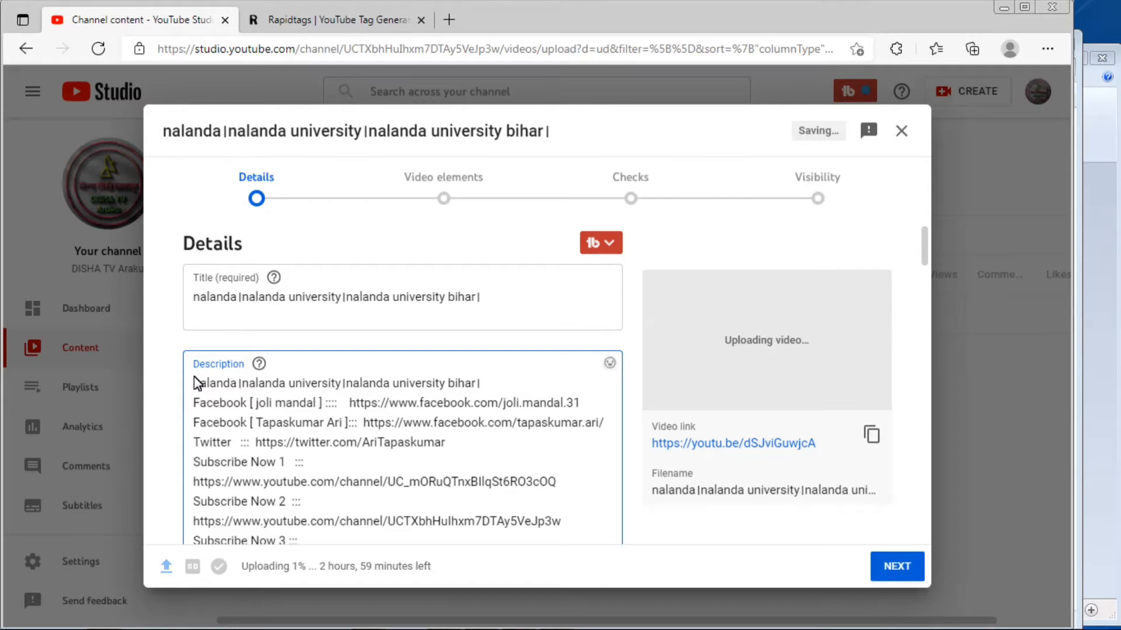
key("Return")
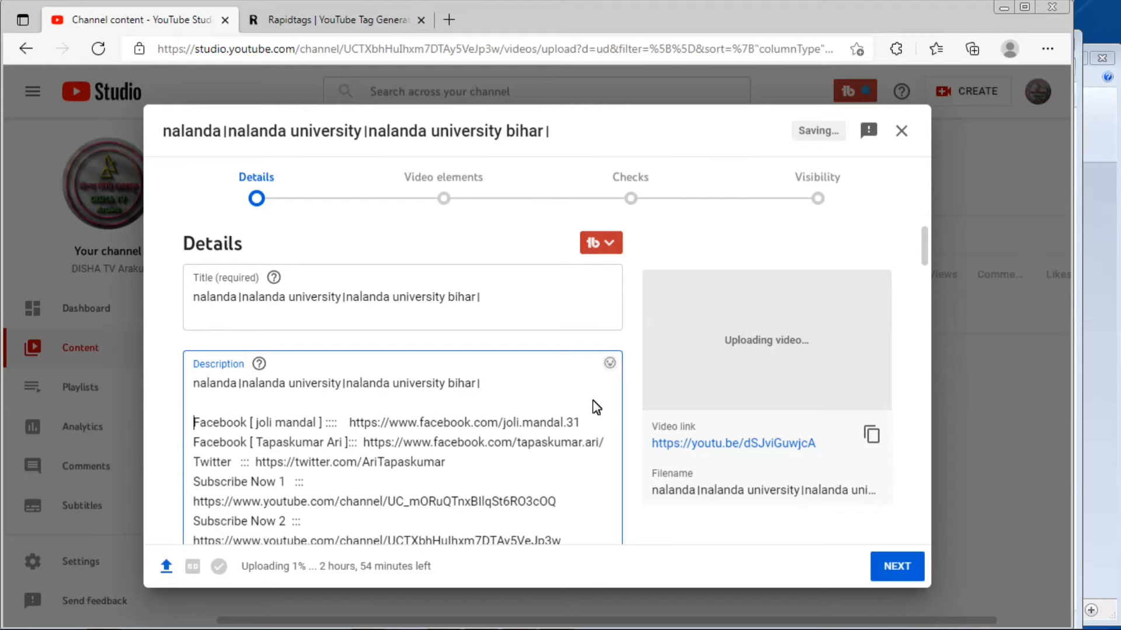
Upload the renamed nalanda image from the SEO folder as the video's thumbnail.
left_click(922, 251)
left_click_drag(922, 251, 930, 327)
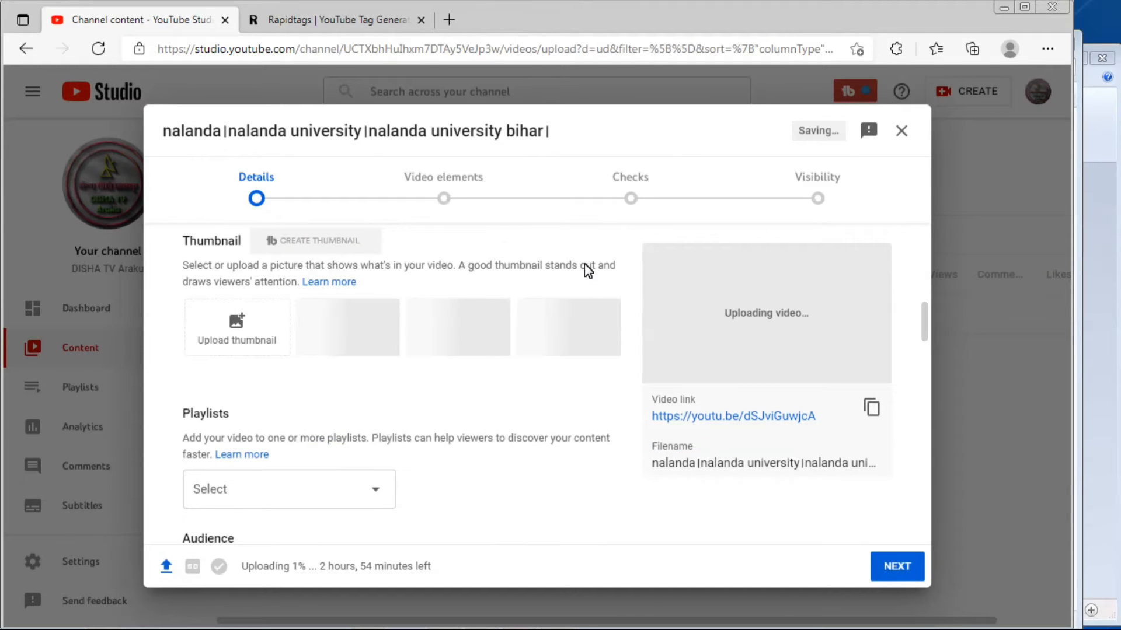
left_click(270, 329)
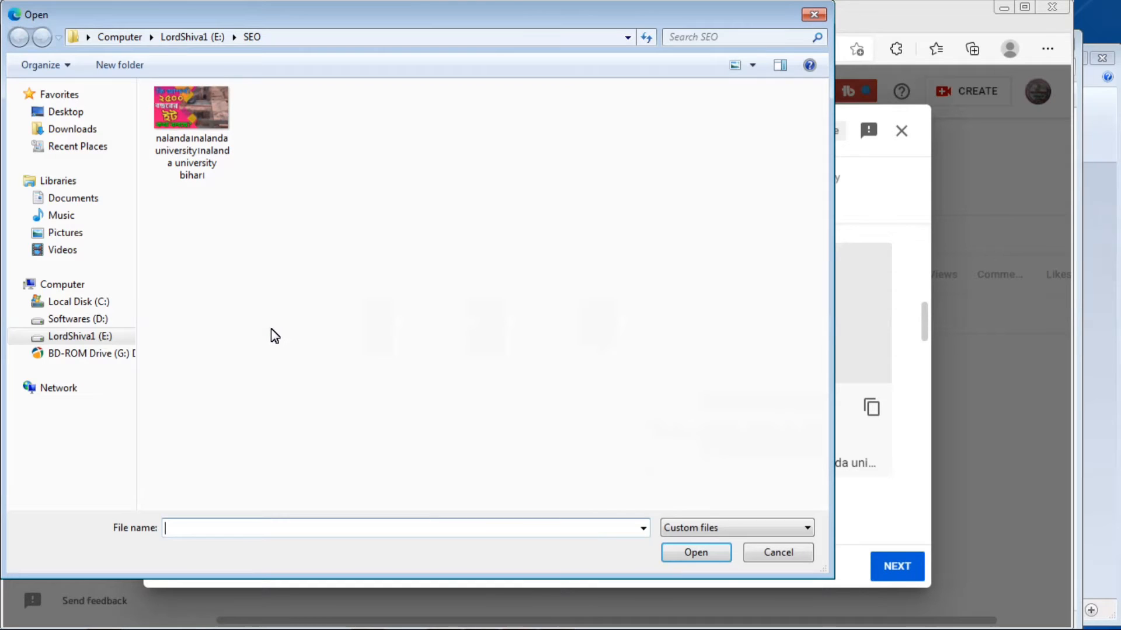
double_click(207, 117)
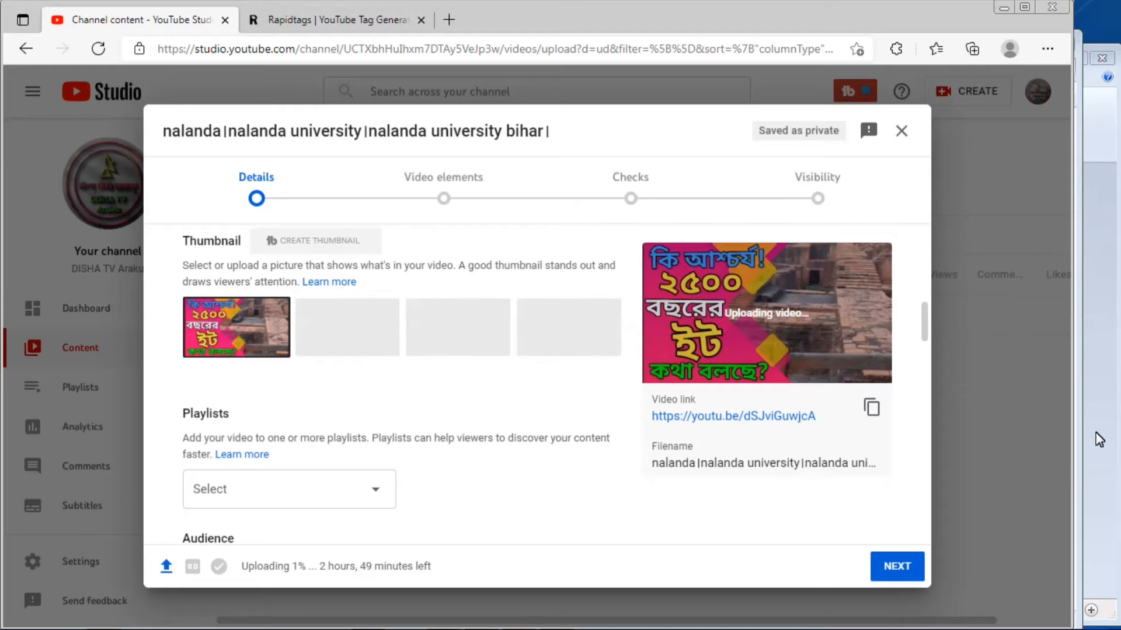
Create a public playlist titled "nalanda।nalanda university।nalanda university bihar।" and assign the video to it.
left_click(374, 490)
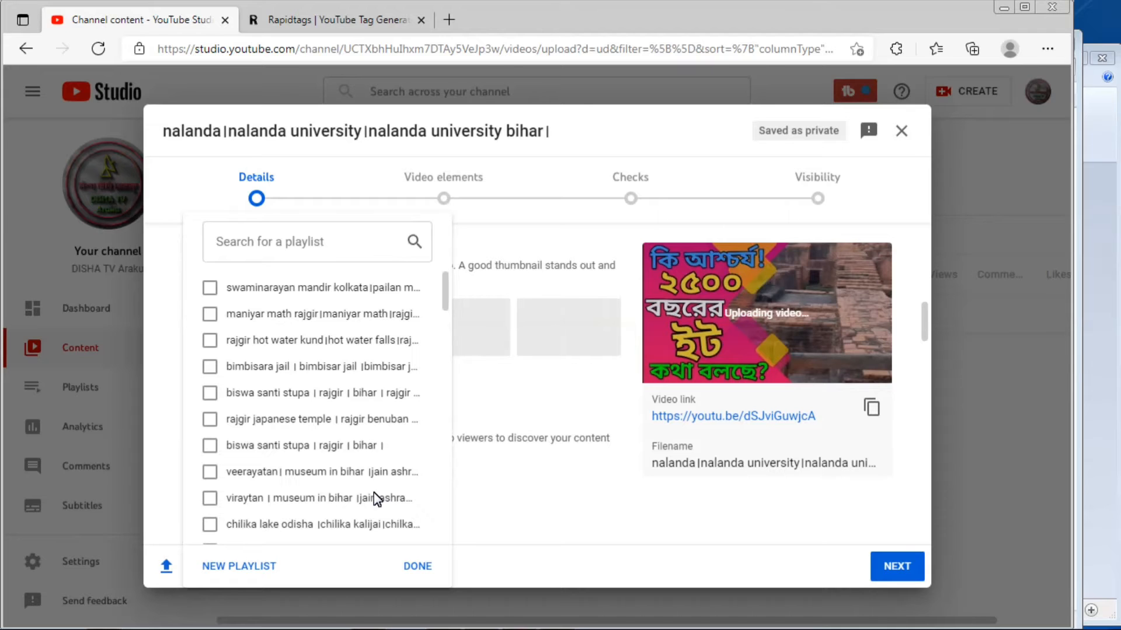
left_click(255, 566)
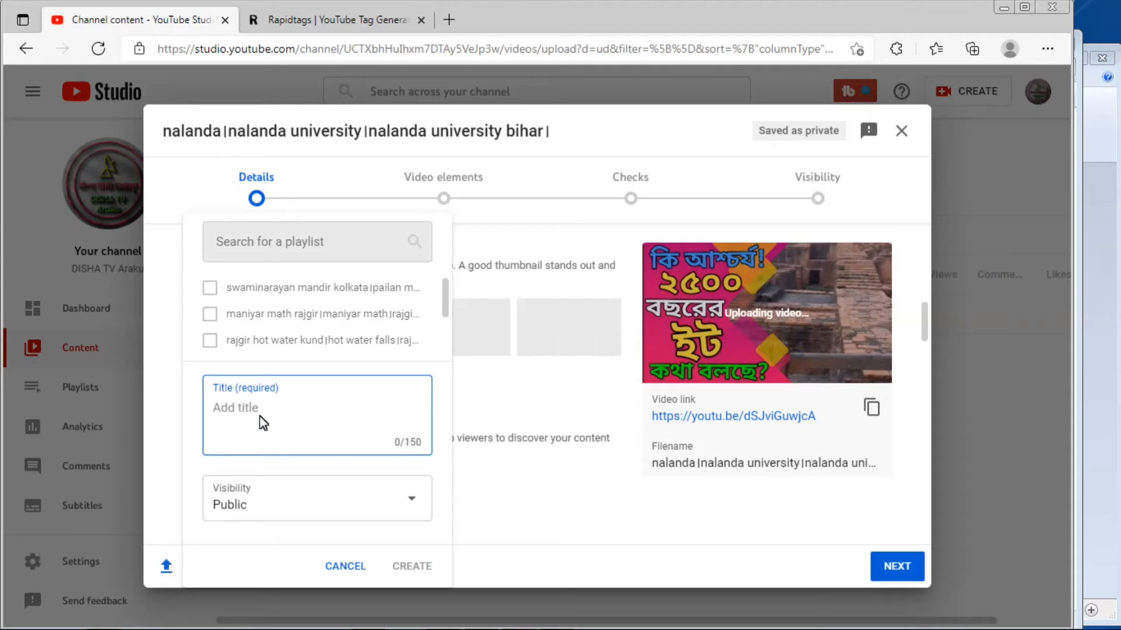
right_click(259, 415)
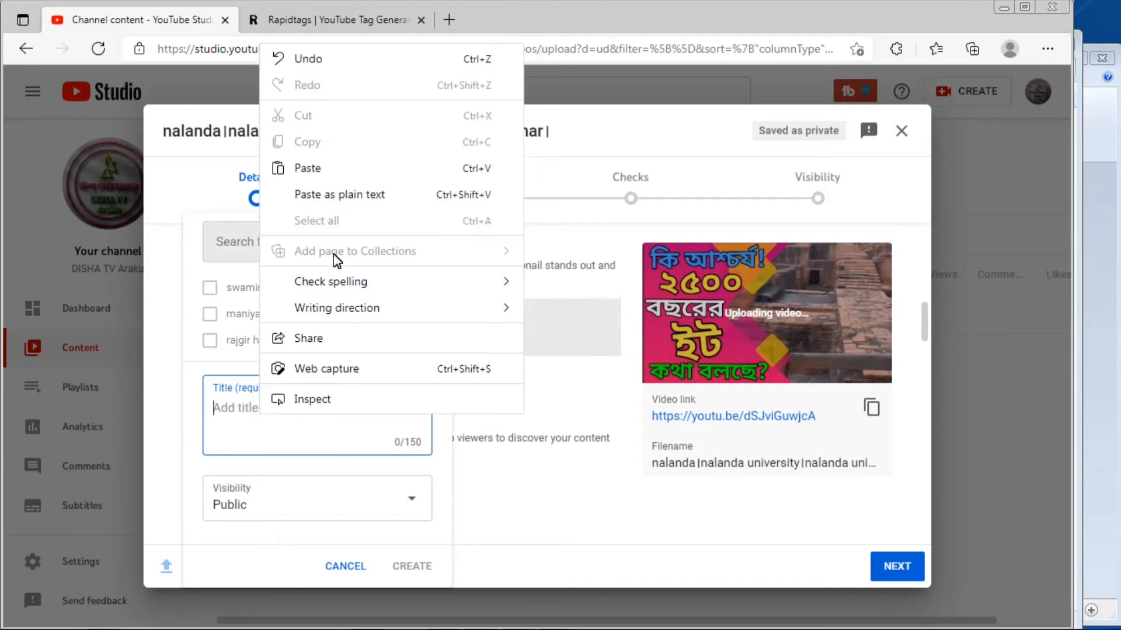
left_click(309, 169)
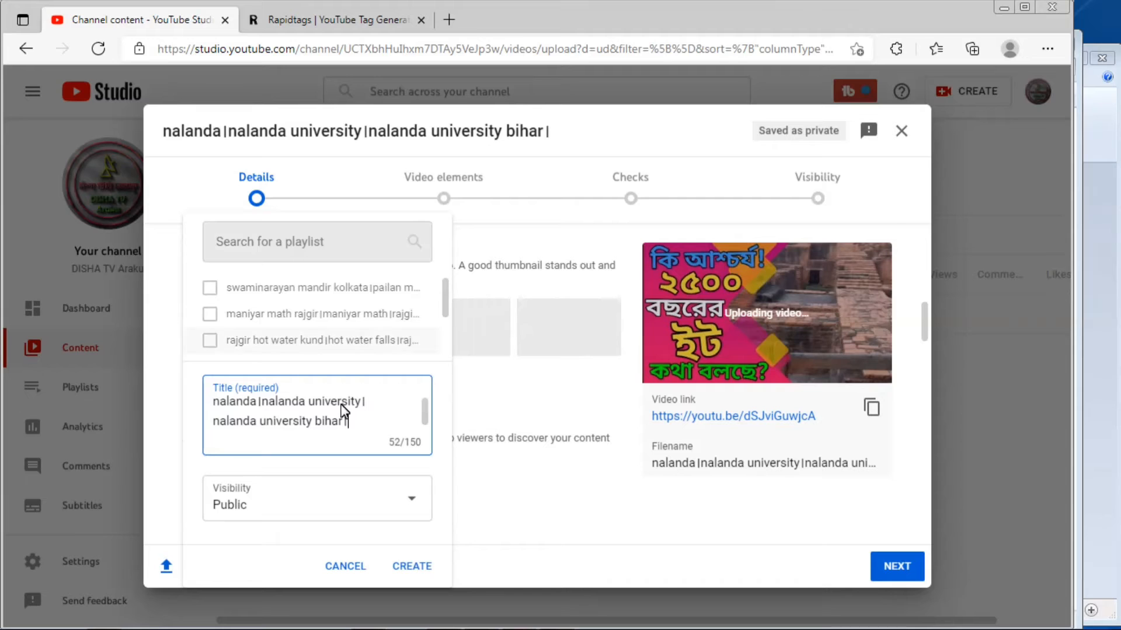
left_click(412, 568)
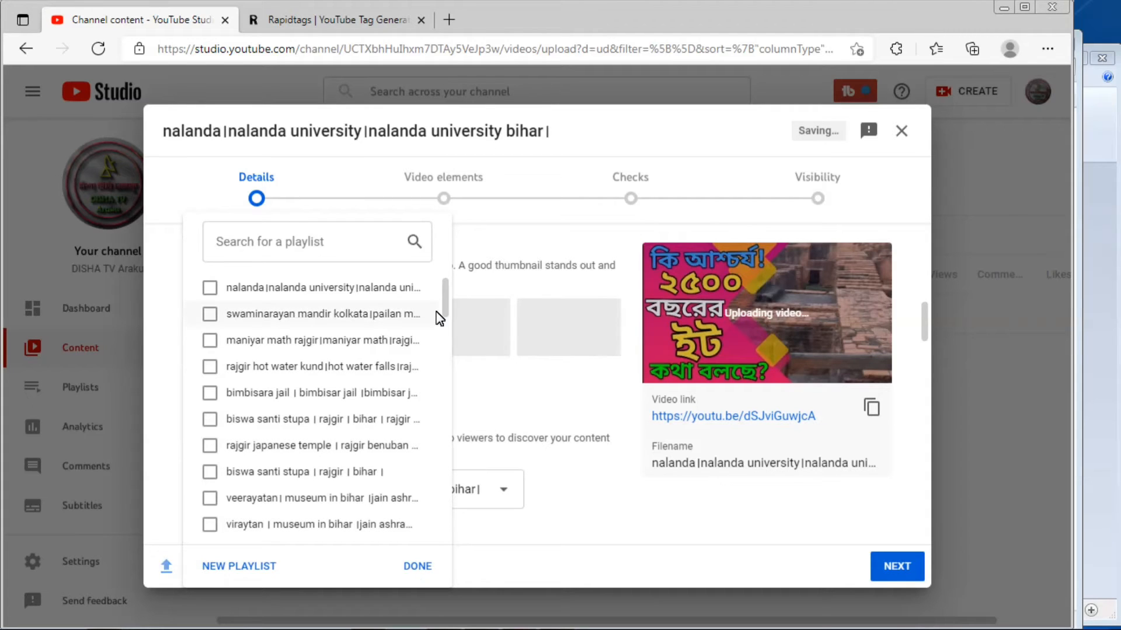
left_click(447, 299)
left_click(210, 288)
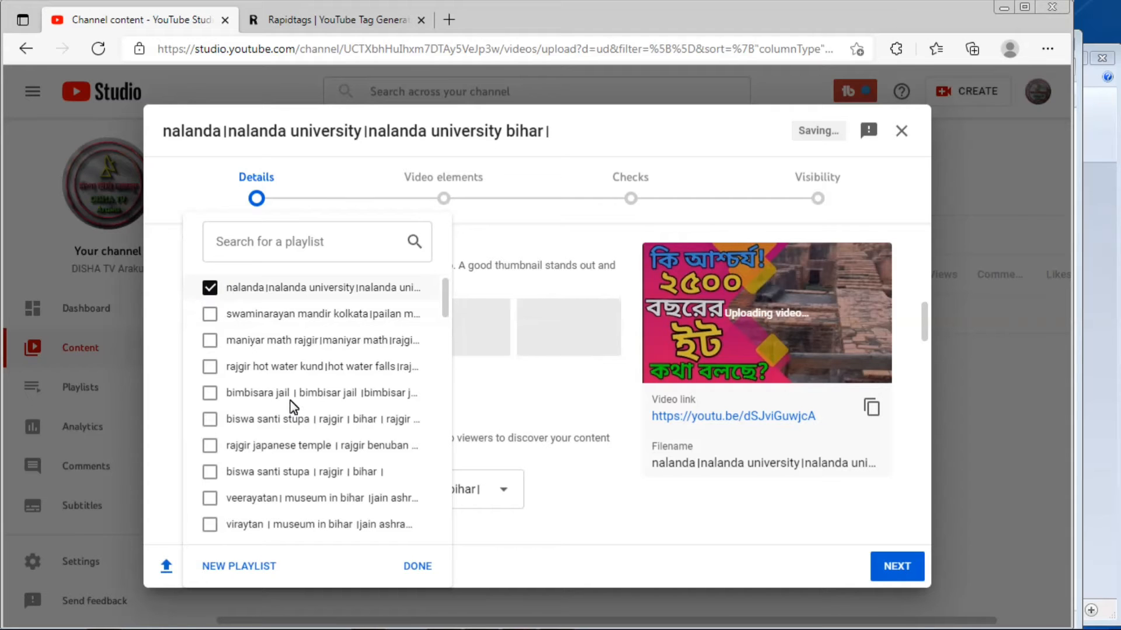
left_click(416, 567)
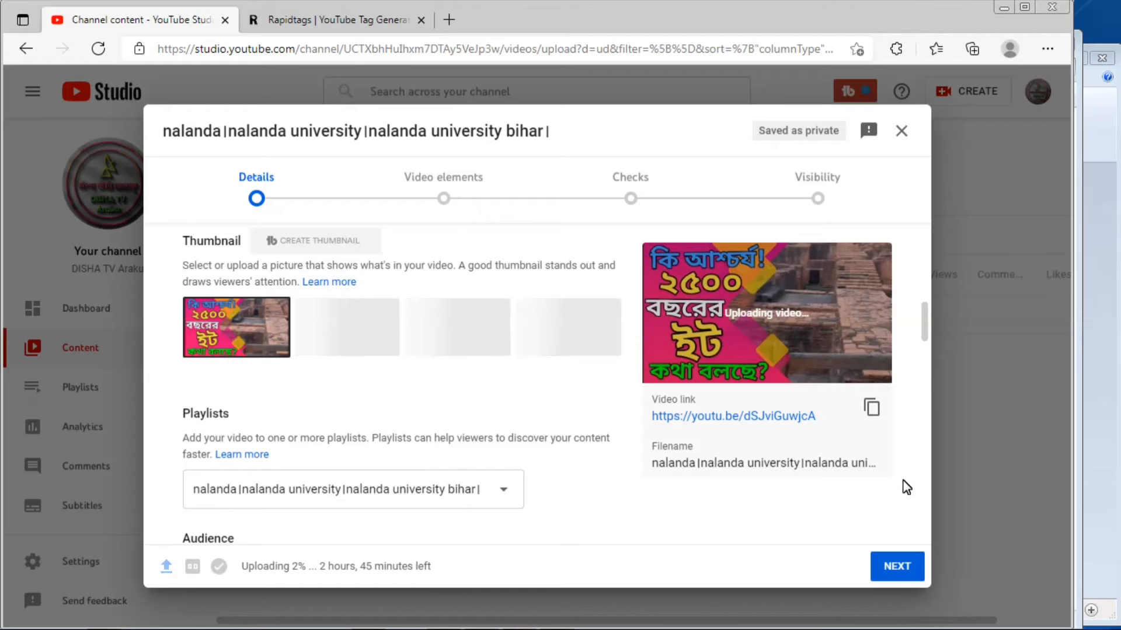
In the WordPad keyword document, recolour the three red keywords at the start of the tag list, "nalanda,nalanda university,nalanda university bihar,", to black.
left_click_drag(926, 324, 939, 420)
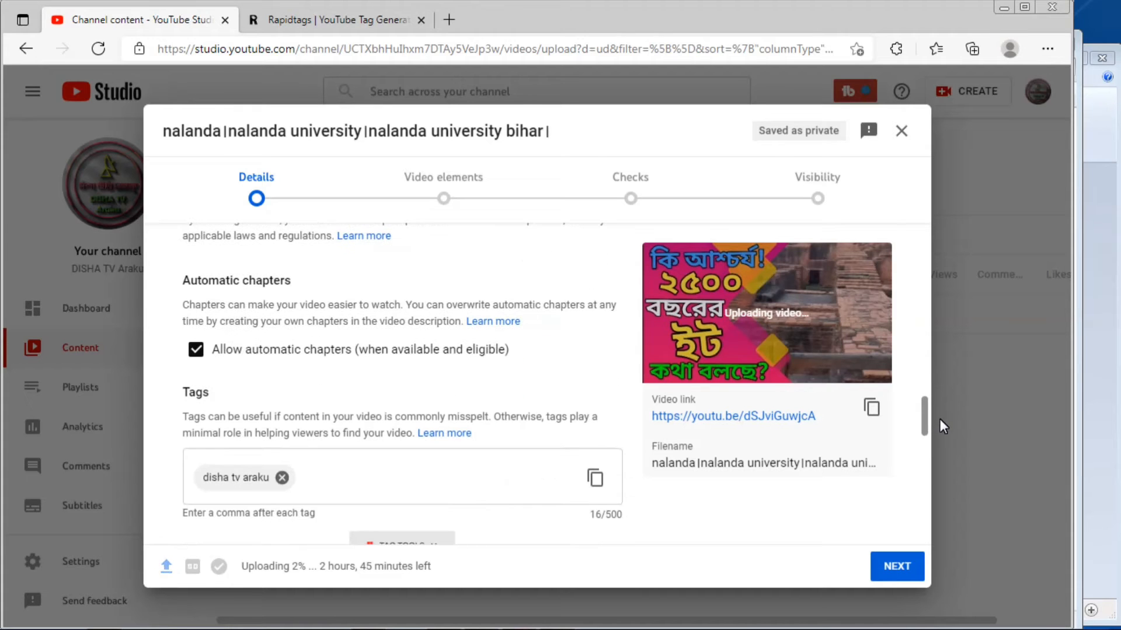
left_click(1103, 289)
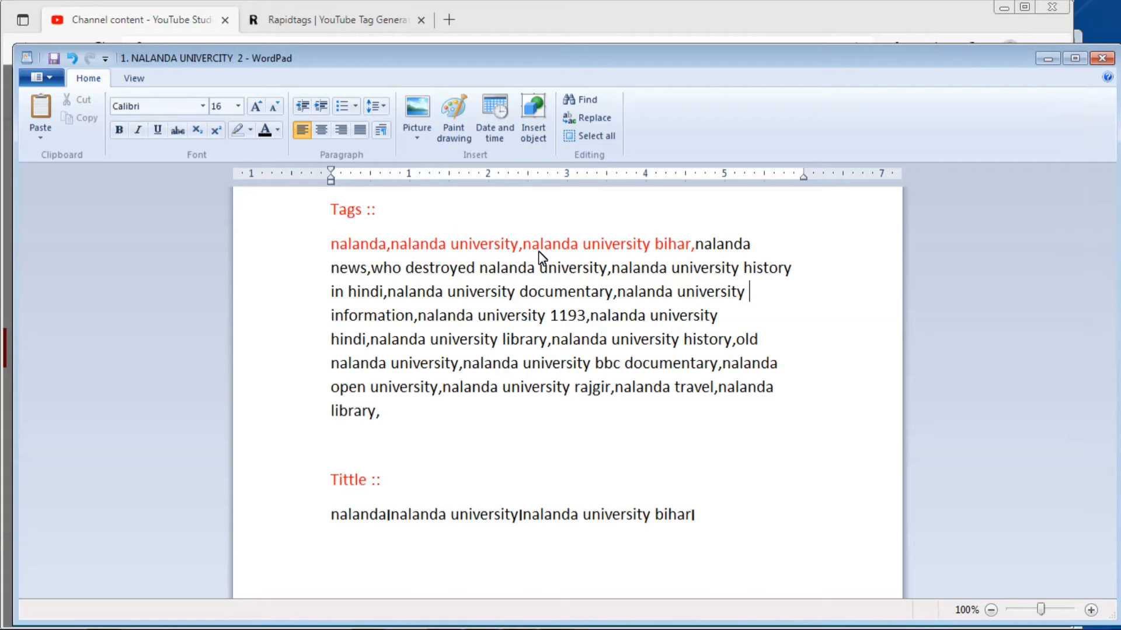
left_click(694, 247)
left_click_drag(694, 248, 366, 250)
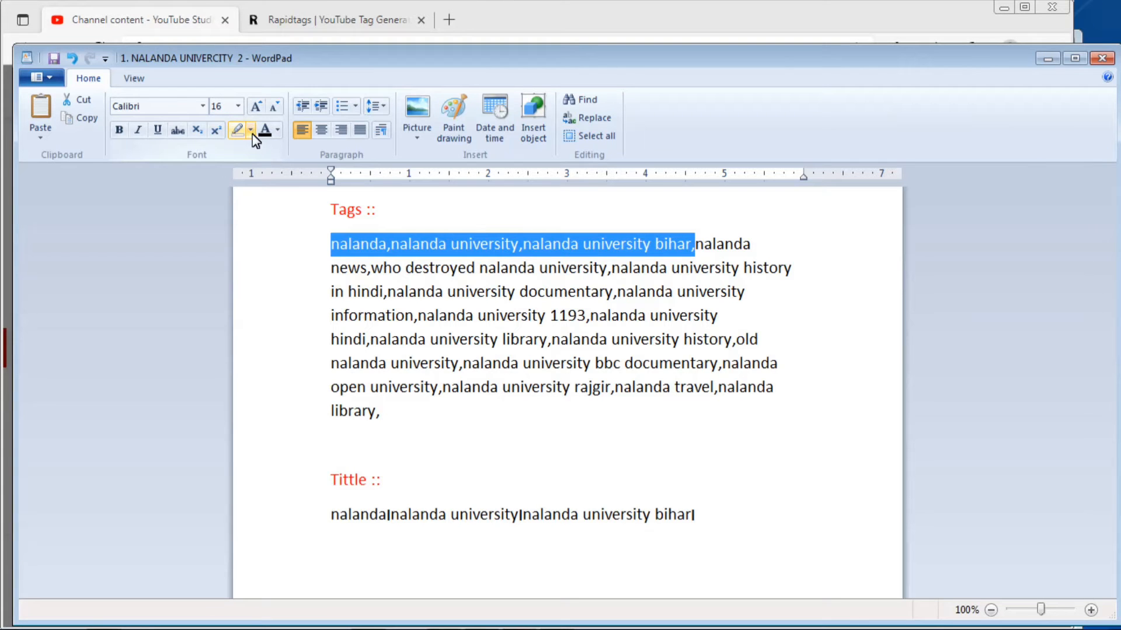
Copy the complete keyword list under "Tags ::" and paste it into the video's tags in YouTube Studio.
left_click(400, 428)
left_click_drag(401, 426, 316, 262)
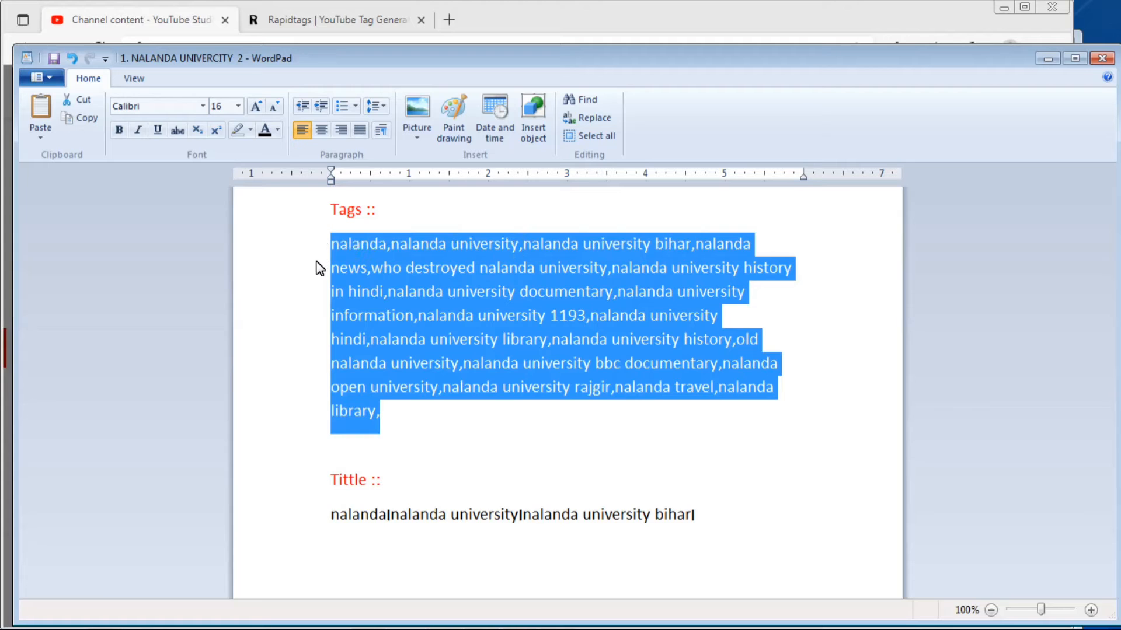
right_click(444, 273)
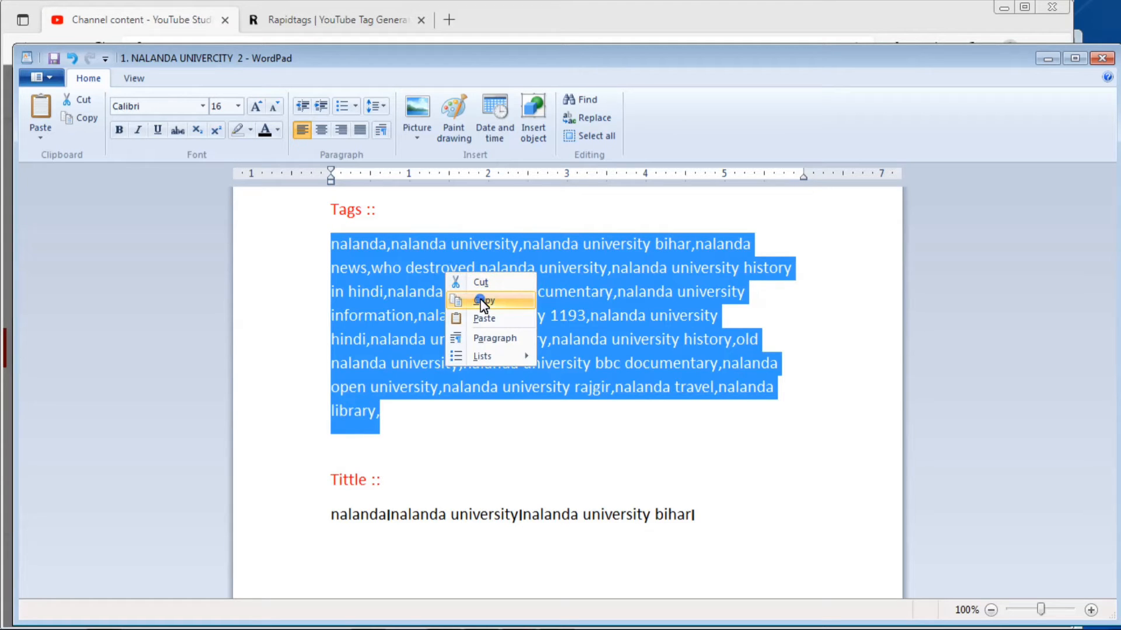
left_click(483, 302)
left_click(532, 17)
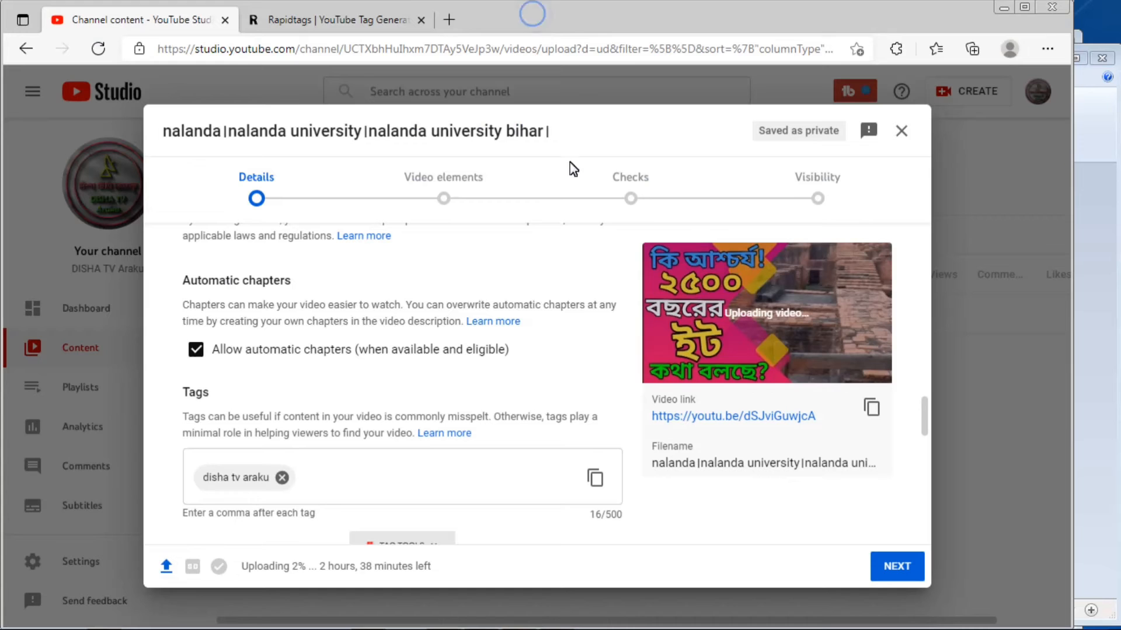
left_click(377, 479)
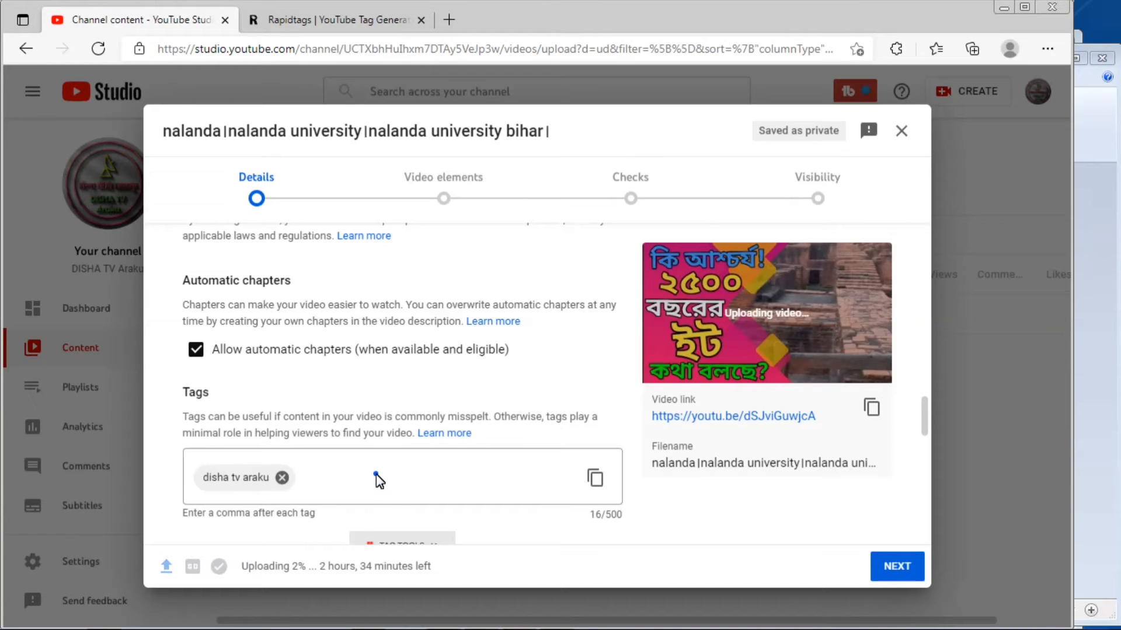
right_click(375, 479)
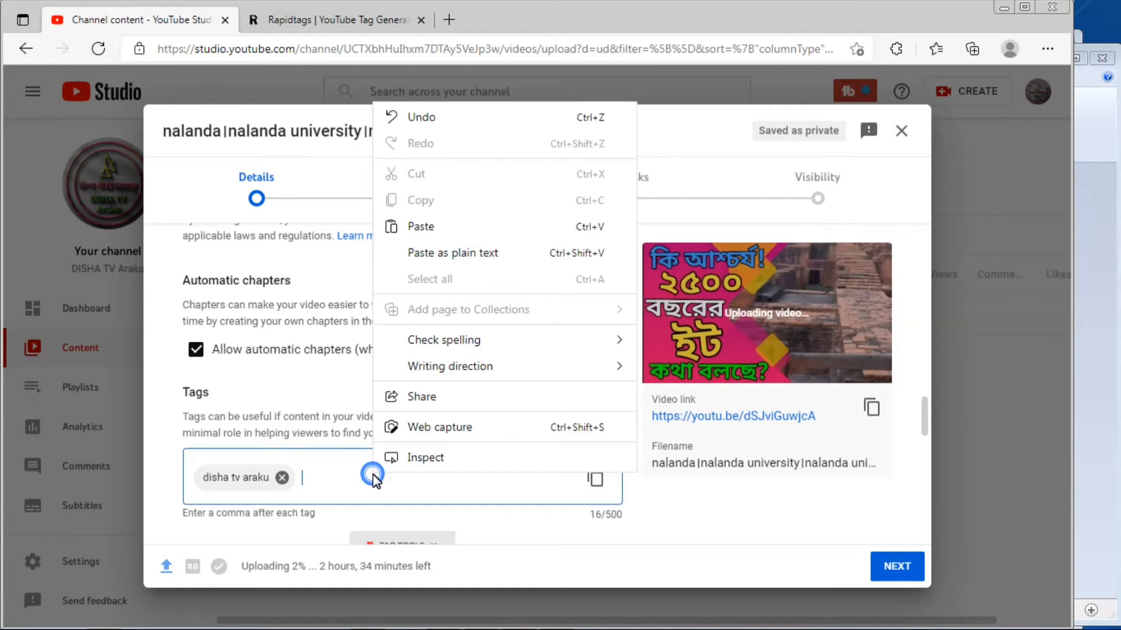
left_click(430, 228)
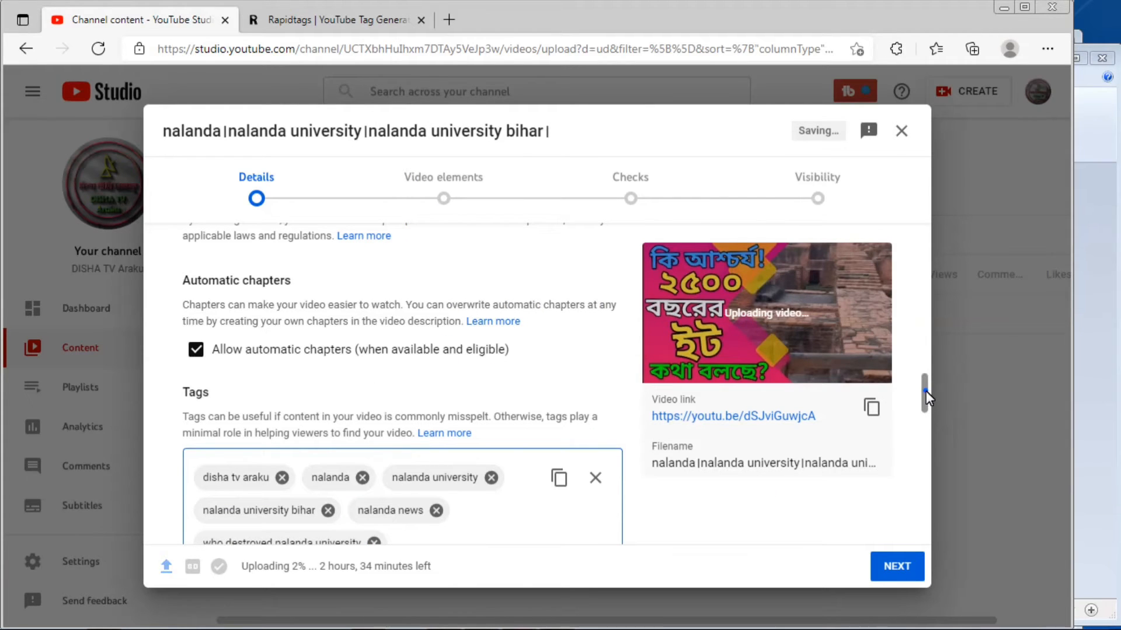
Set the video's recording date to 17 Nov 2021.
scroll(929, 432, "down", 5)
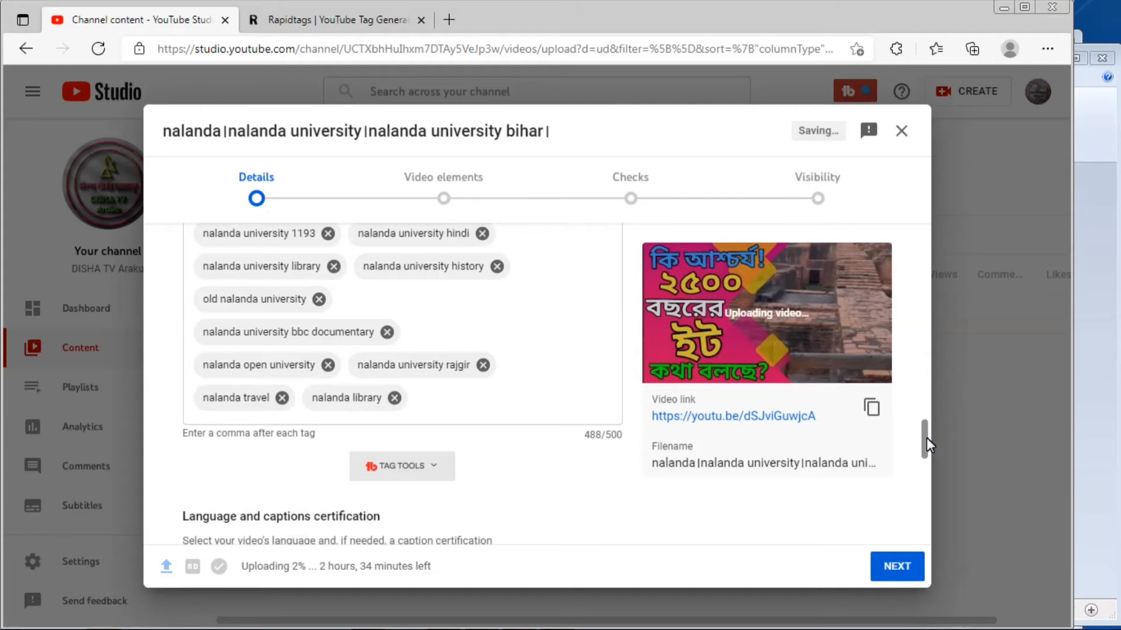
scroll(926, 444, "down", 5)
left_click(351, 385)
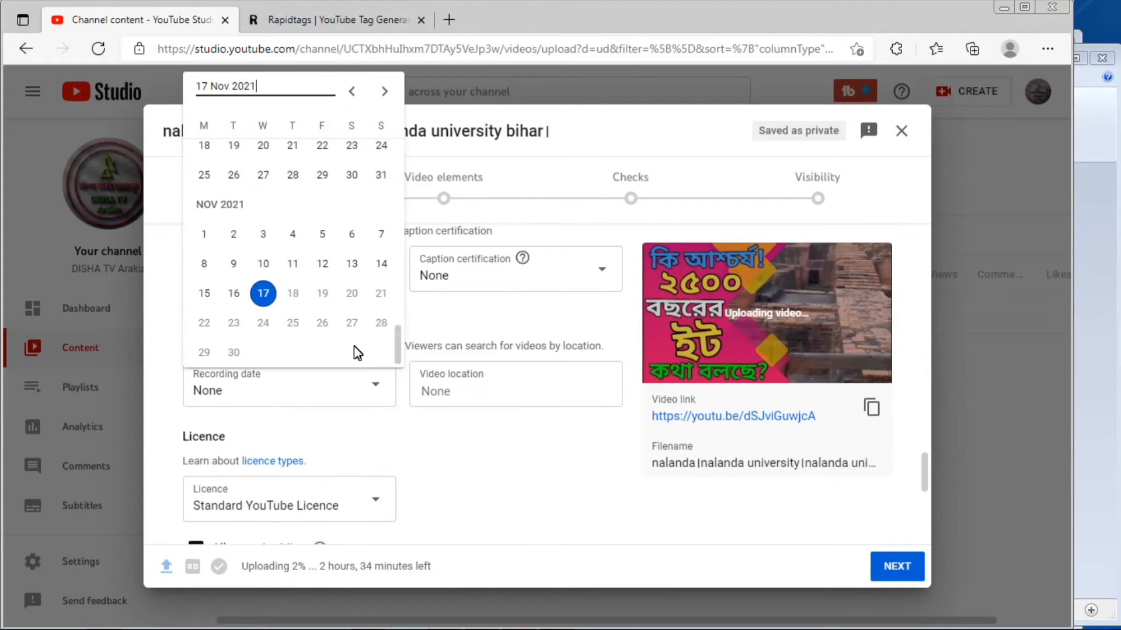
left_click(268, 294)
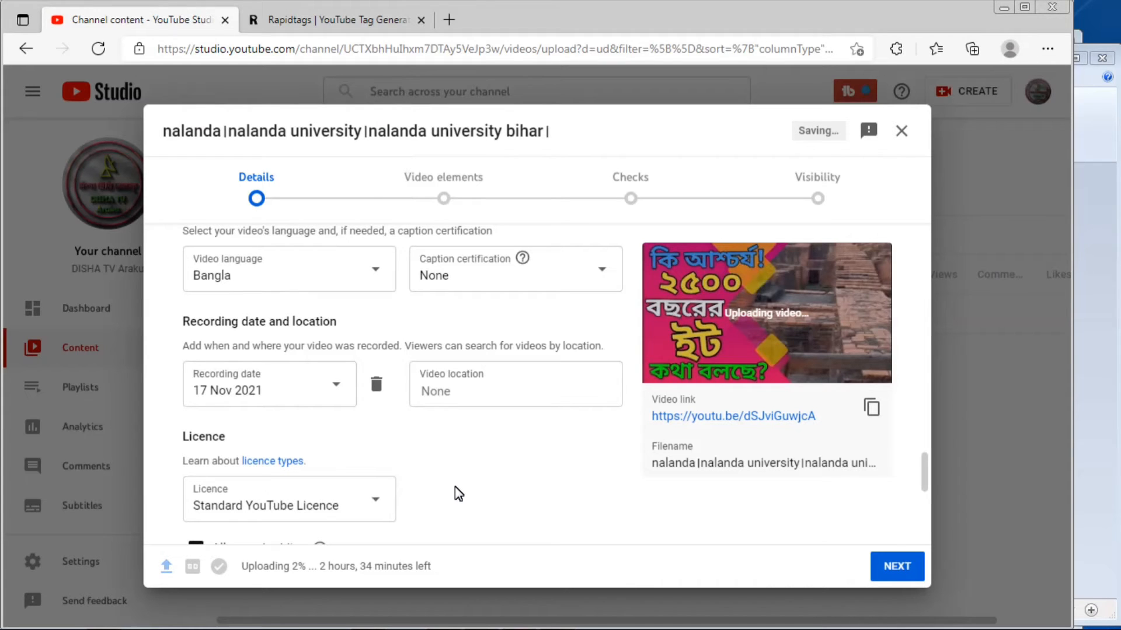
Advance to the visibility settings and schedule the video to go public on 29 May 2022 at 17:15.
double_click(897, 566)
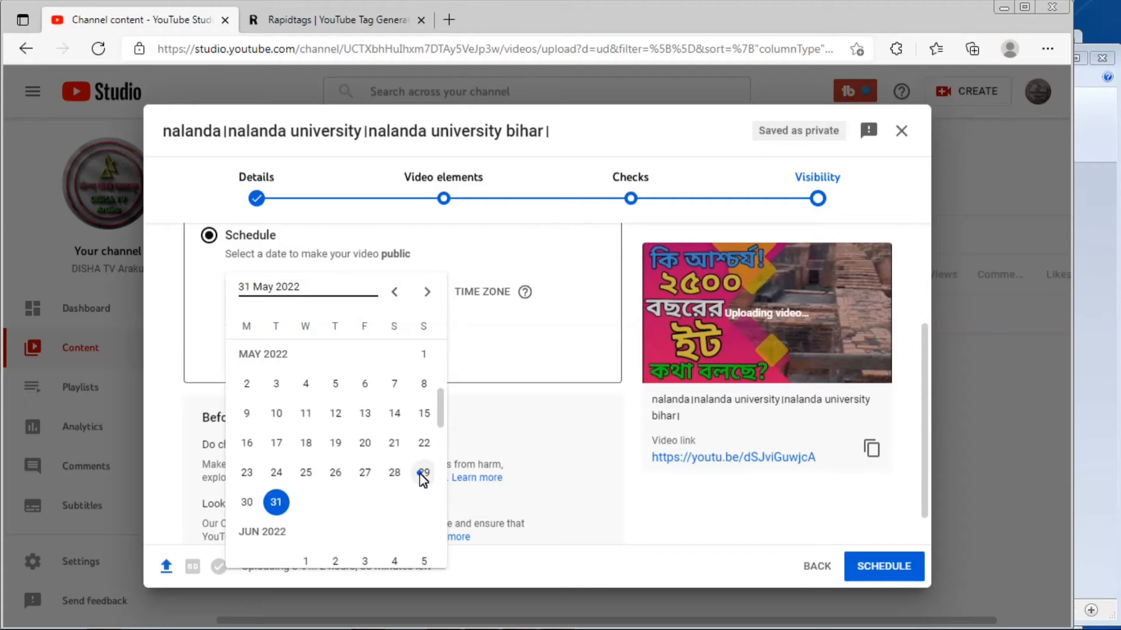
left_click(423, 473)
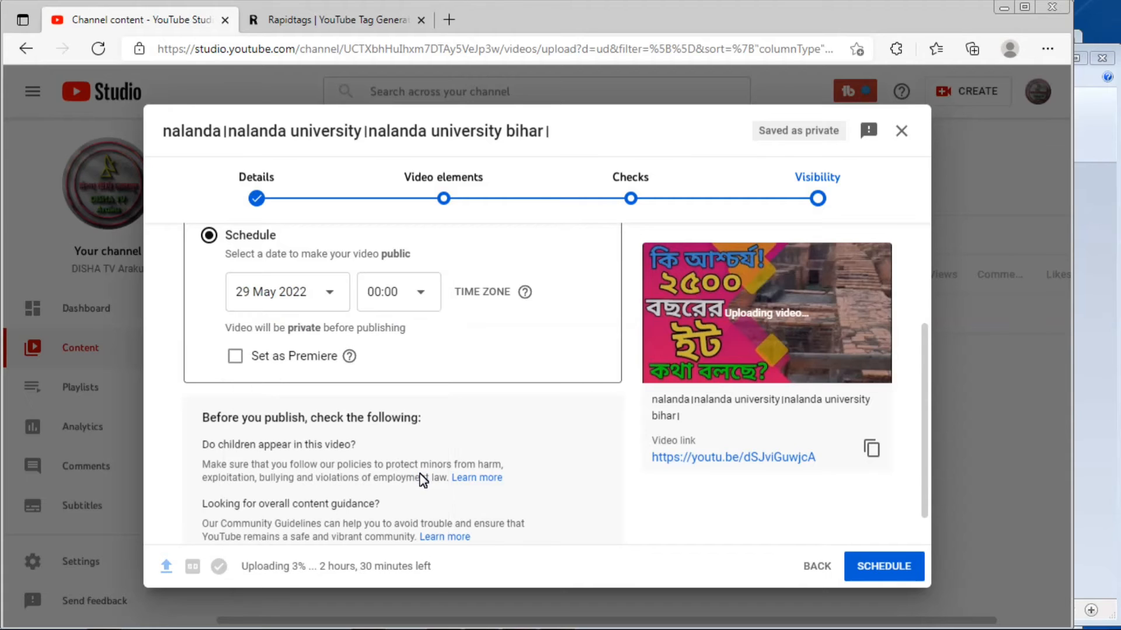
left_click(420, 293)
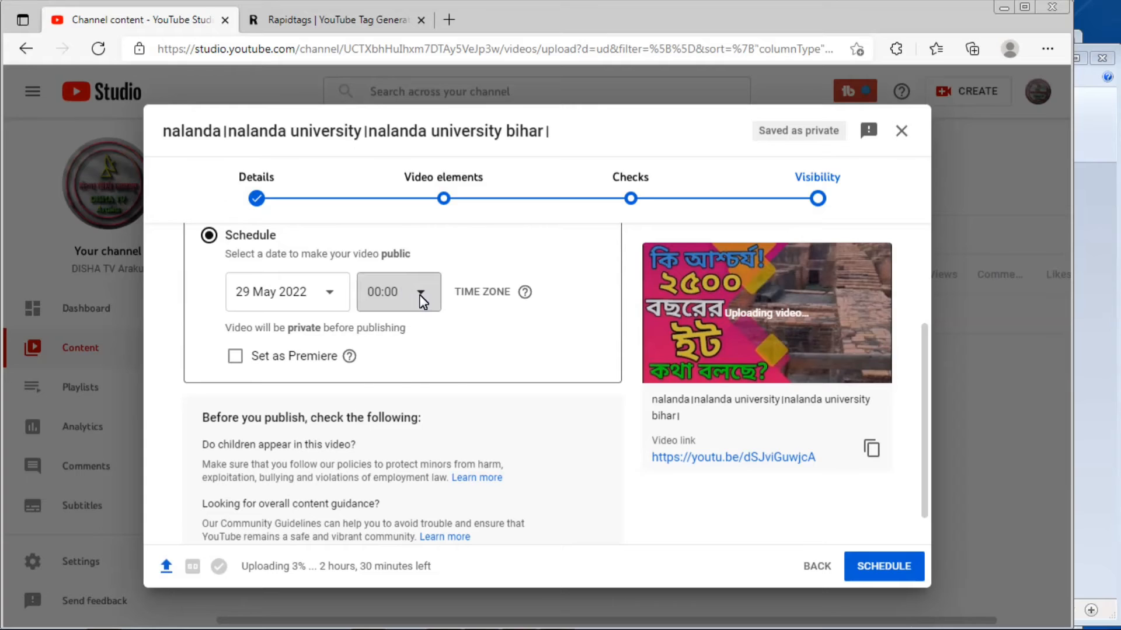
left_click(421, 297)
left_click_drag(457, 300, 458, 413)
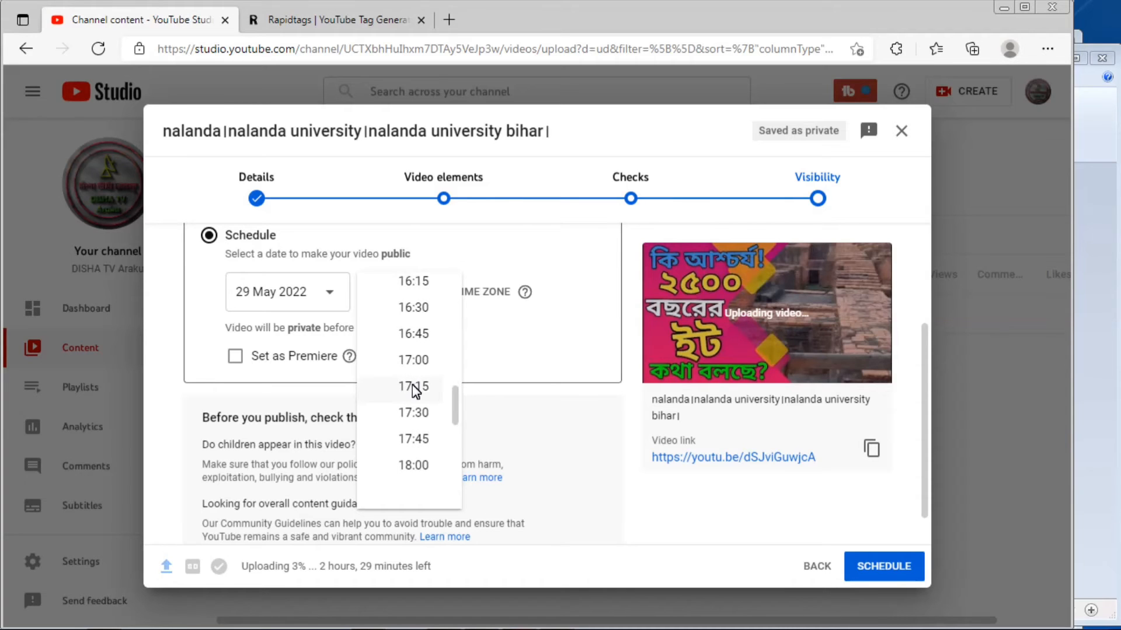
left_click(415, 388)
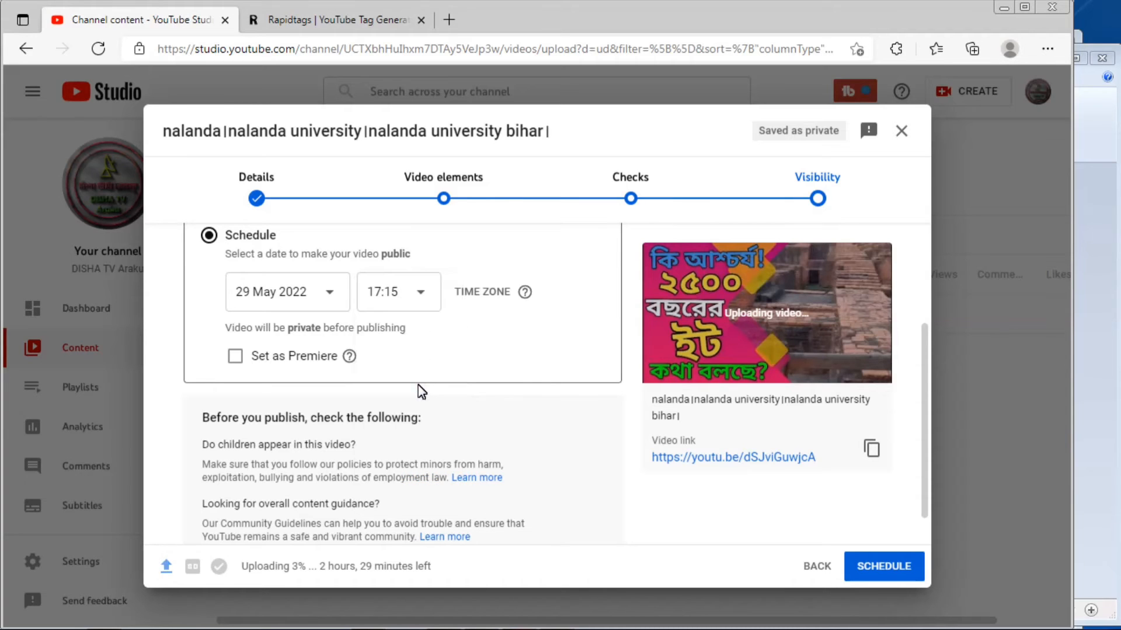
left_click(876, 567)
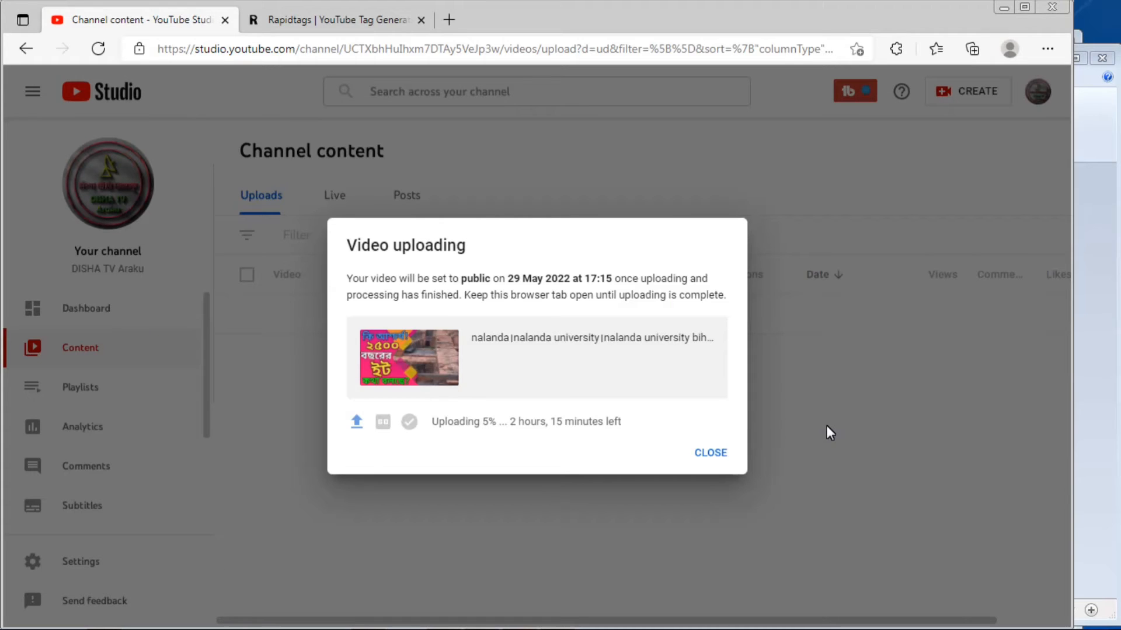
In the WordPad keyword document, copy the full tag list and paste it on a new line below "# Tags :::".
key("alt+Tab")
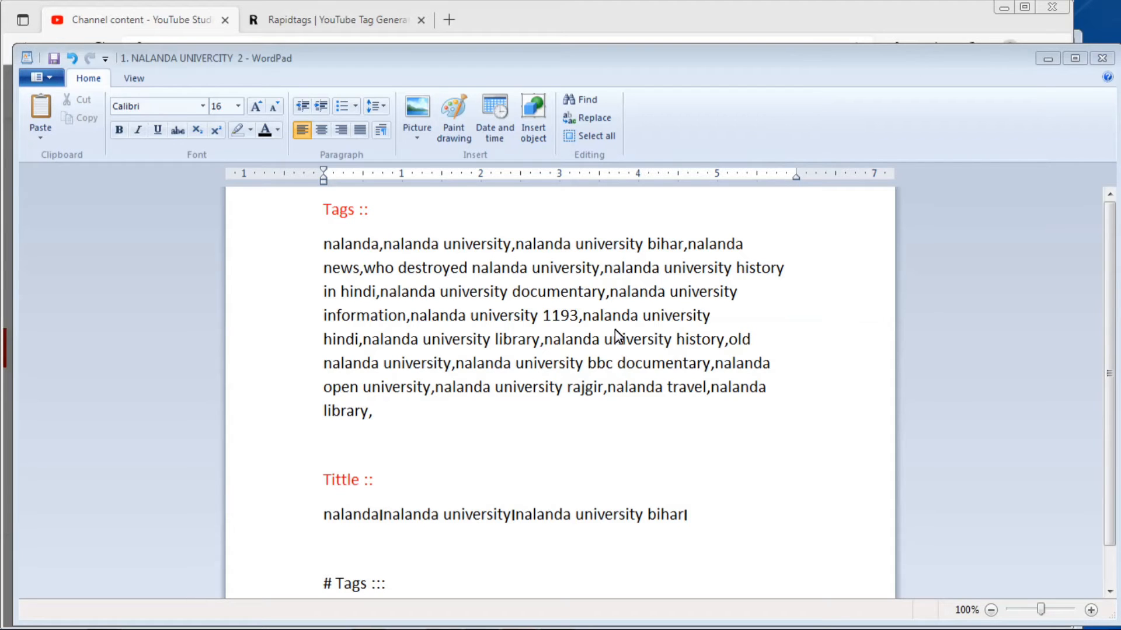
left_click_drag(374, 416, 302, 249)
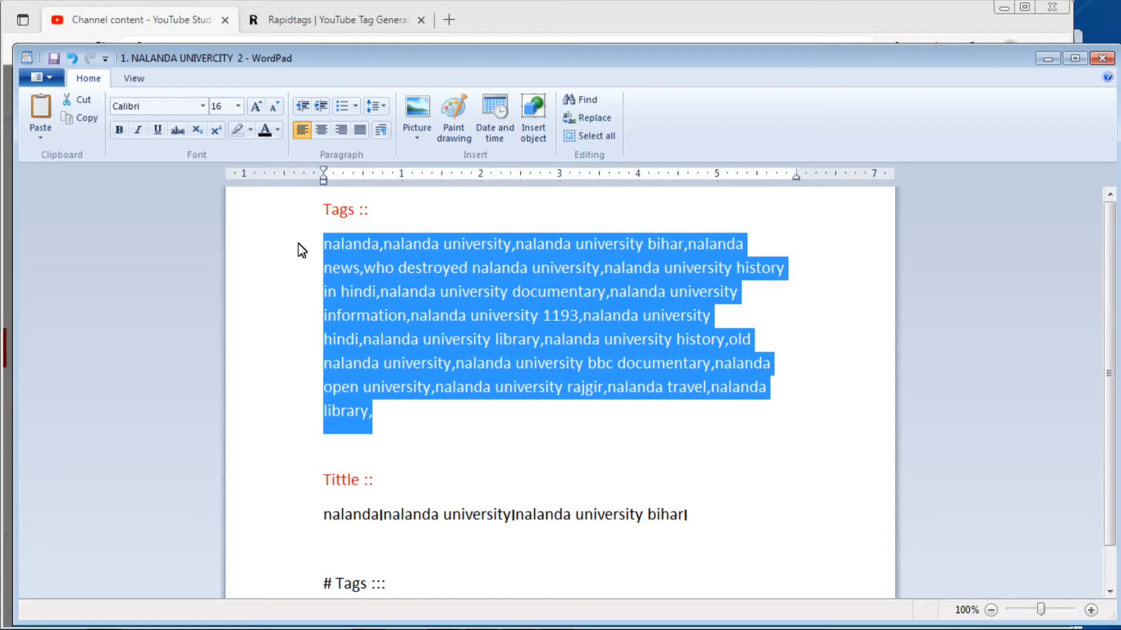
right_click(412, 278)
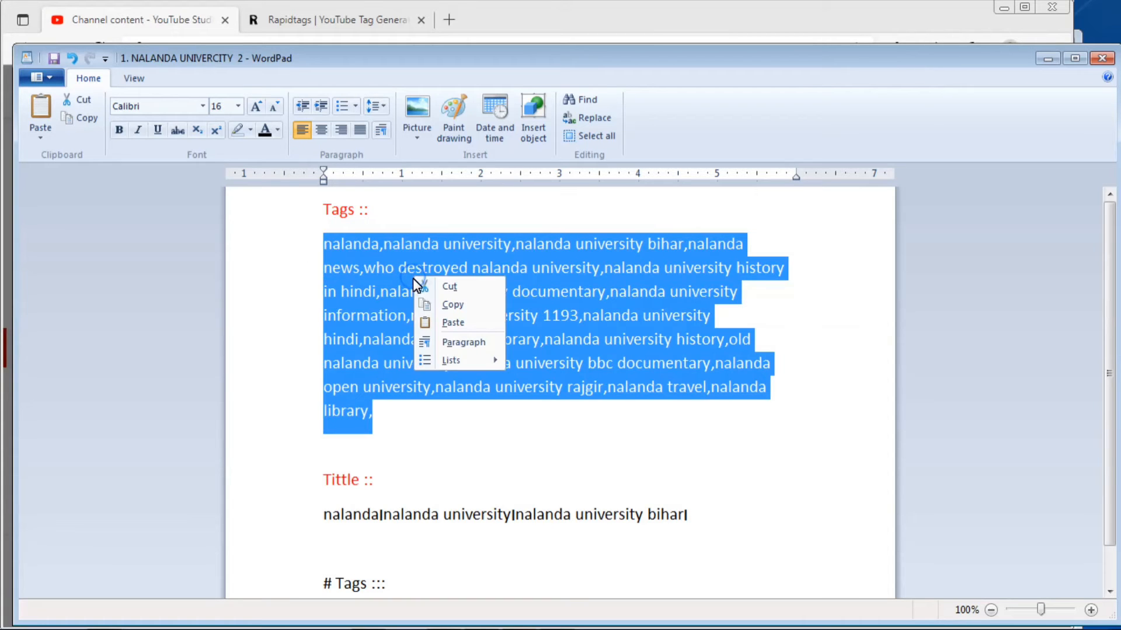
left_click(470, 310)
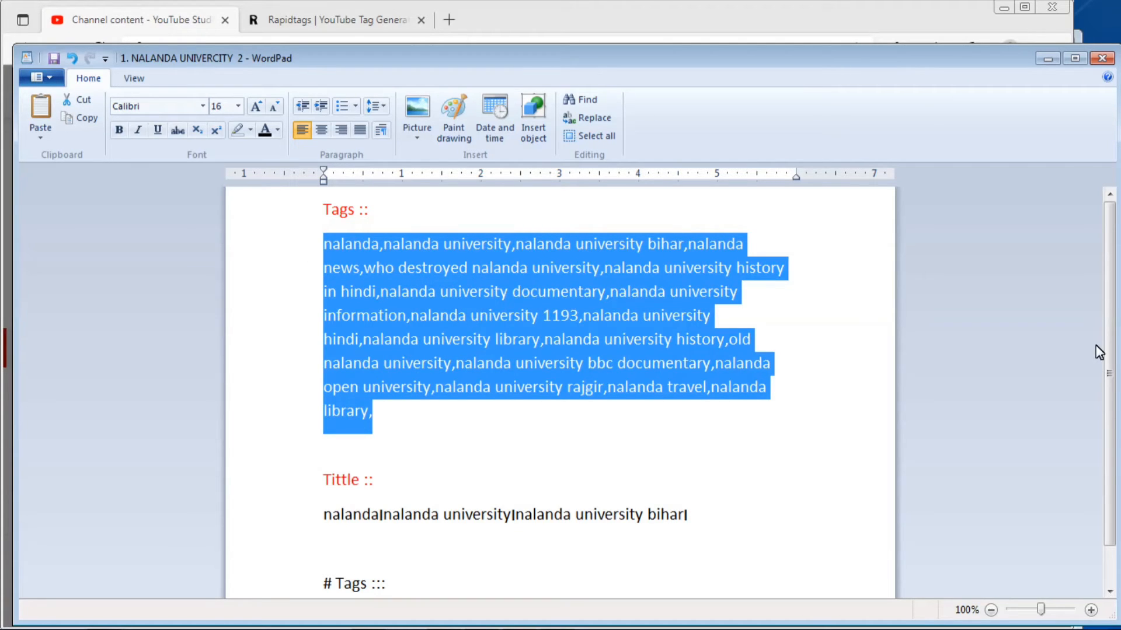
scroll(1105, 359, "down", 1)
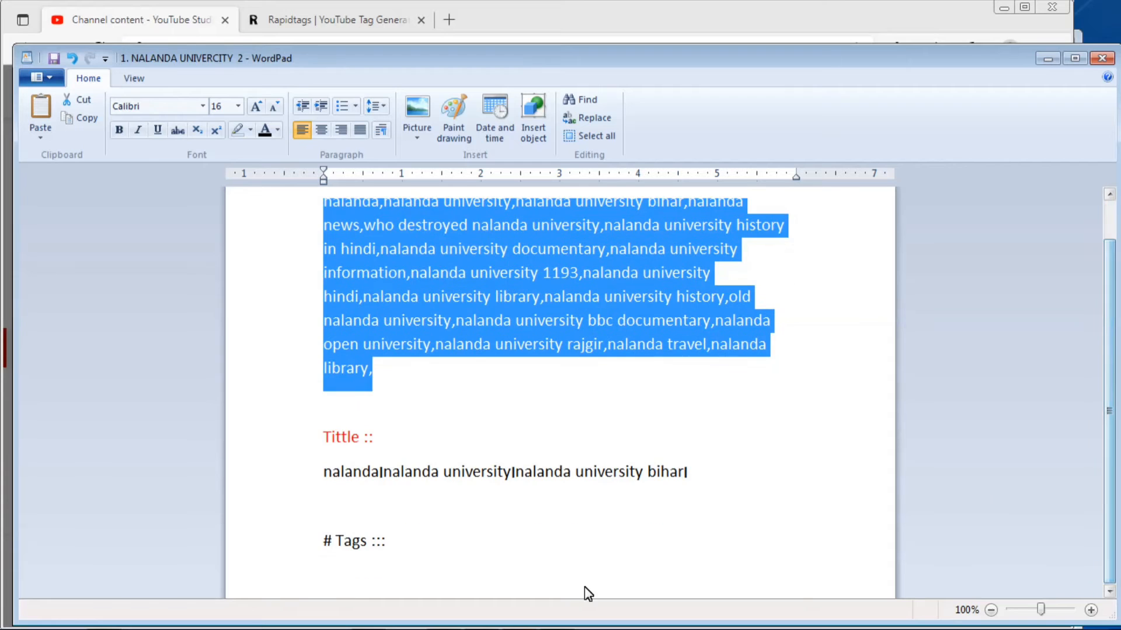
left_click(394, 544)
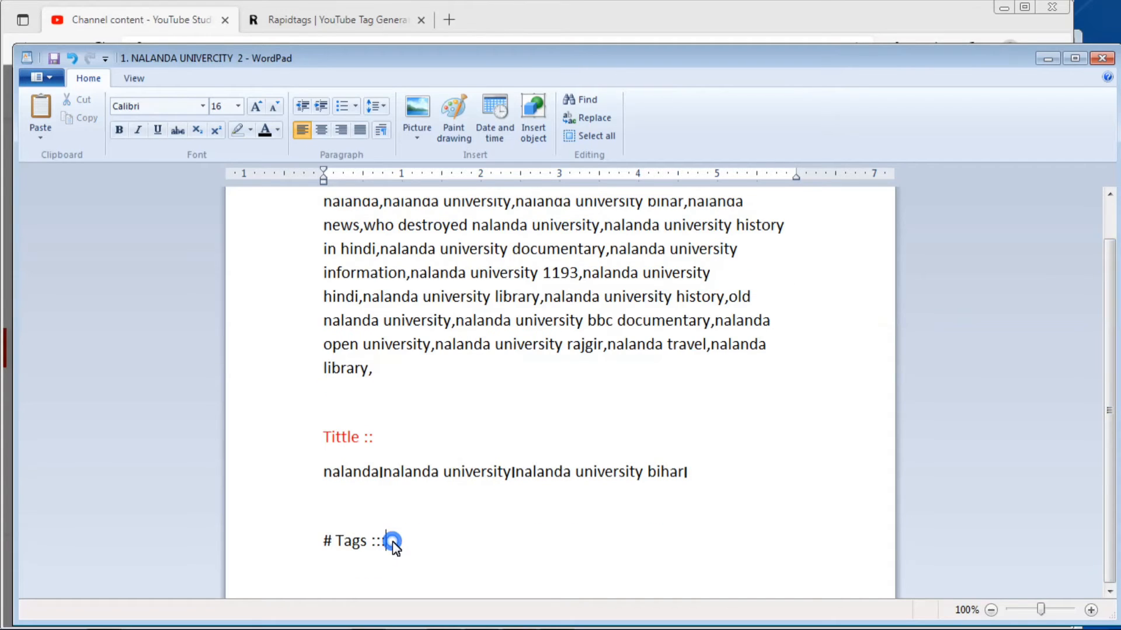
key("Return")
right_click(384, 574)
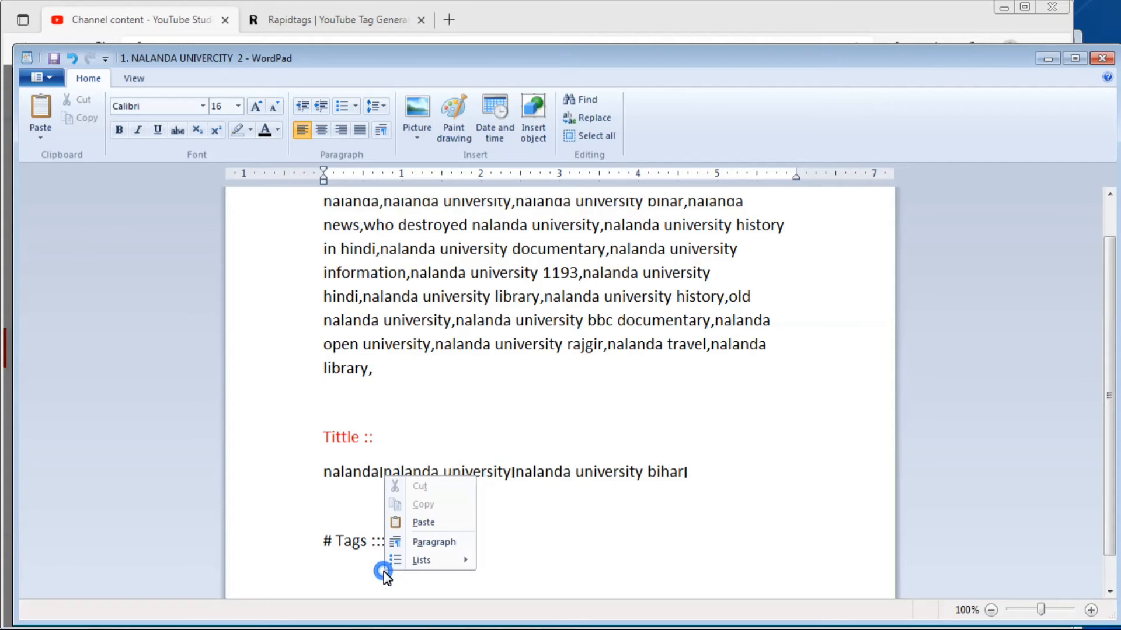
left_click(421, 521)
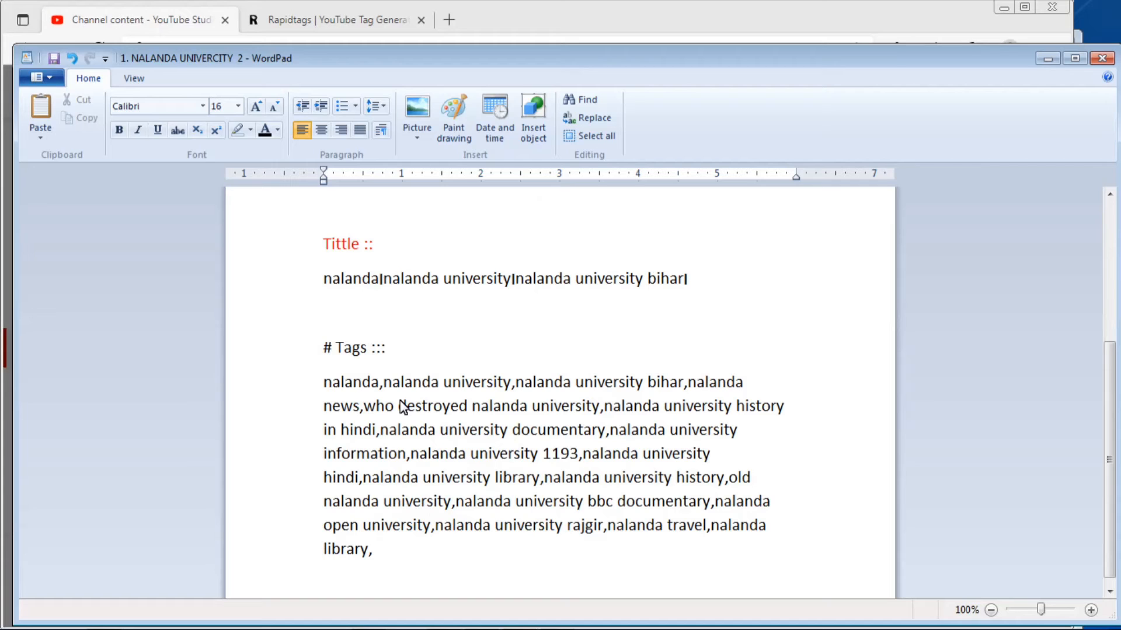
Turn the first keyword of the pasted list into the hashtag "#nalanda" on its own line, without its comma.
left_click(325, 383)
type("#")
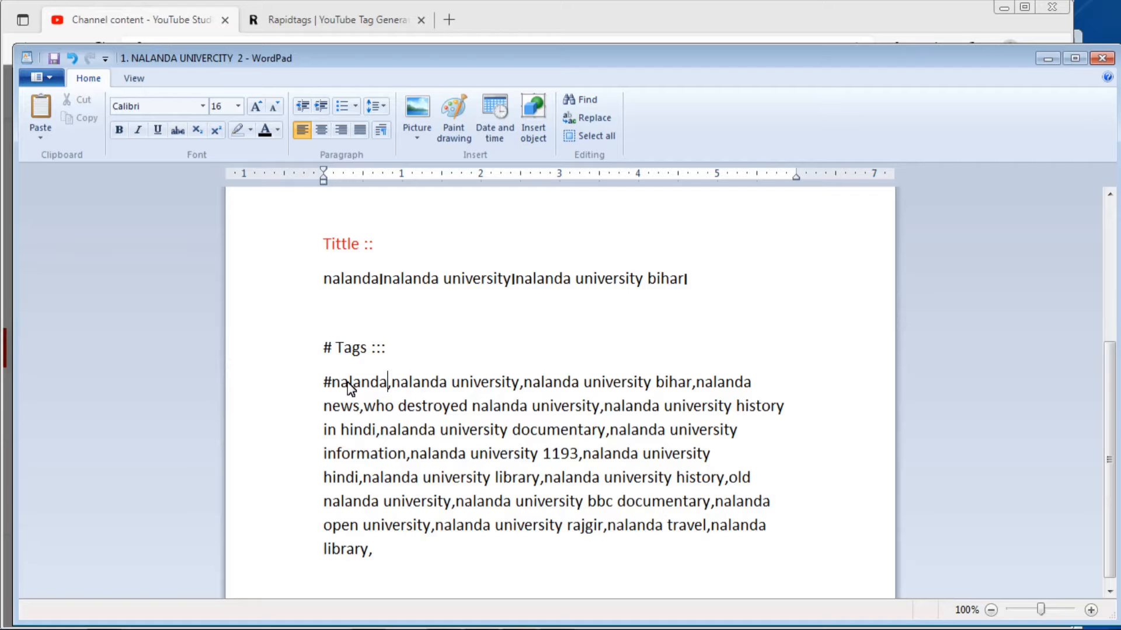
key("BackSpace")
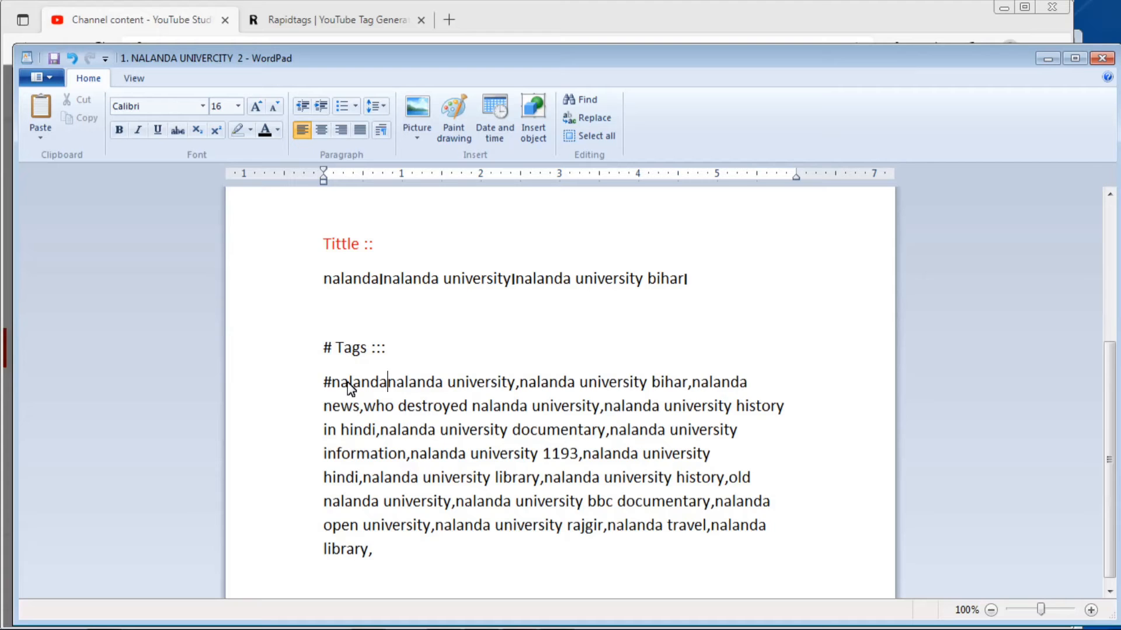
key("Return")
Turn the second keyword into the hashtag "#nalandauniversity" on its own line, removing its space and comma.
type("#")
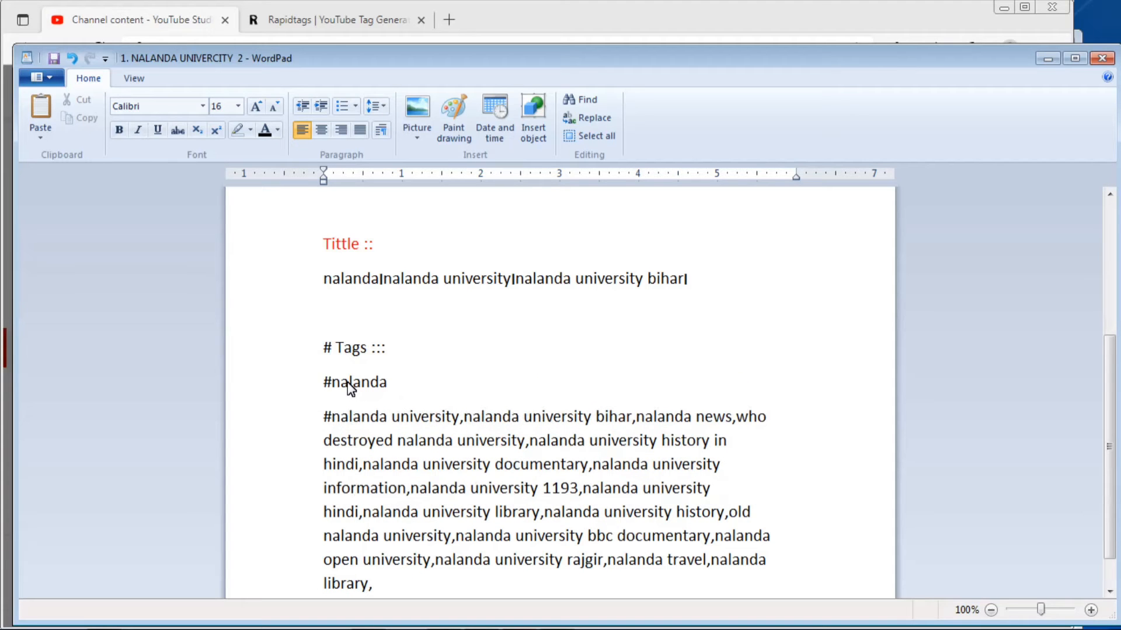
key("Delete")
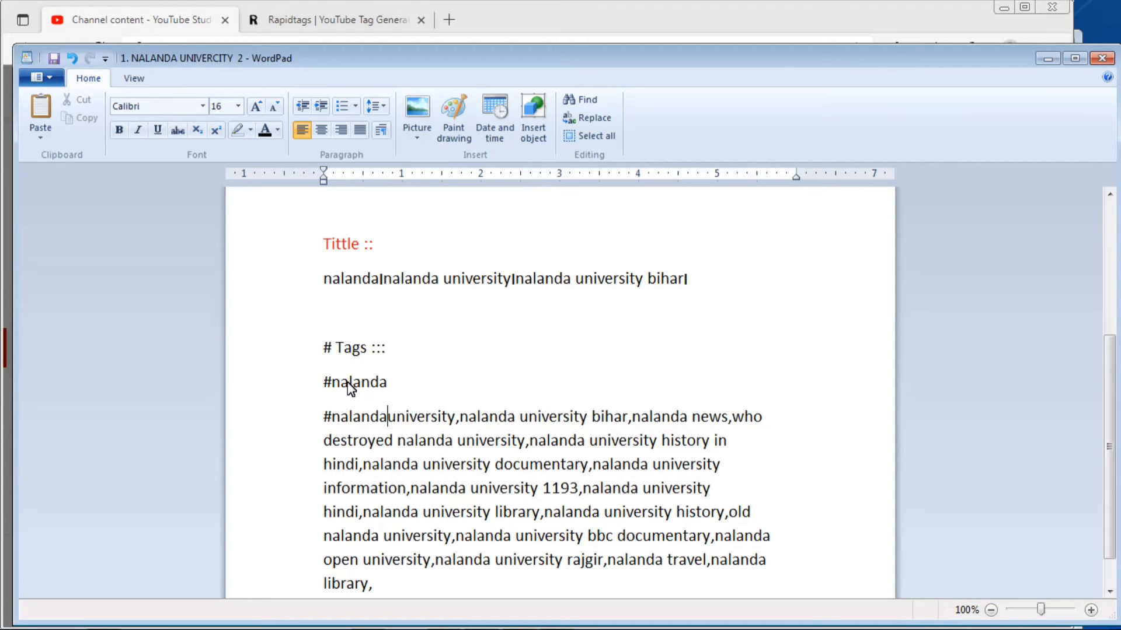
key("Right")
key("Right")
key("Right")
key("Right")
key("Right")
key("Right")
key("Right")
key("Right")
key("Delete")
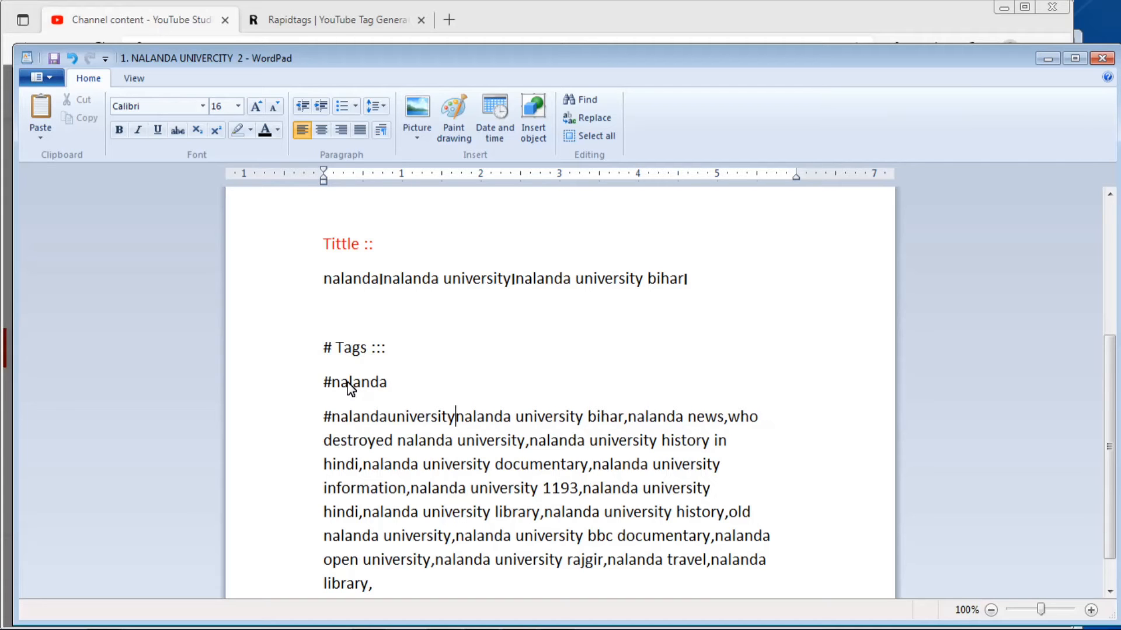
key("Return")
Turn the third keyword into the hashtag "#nalandauniversitybihar" on its own line, removing its spaces and comma.
type("#")
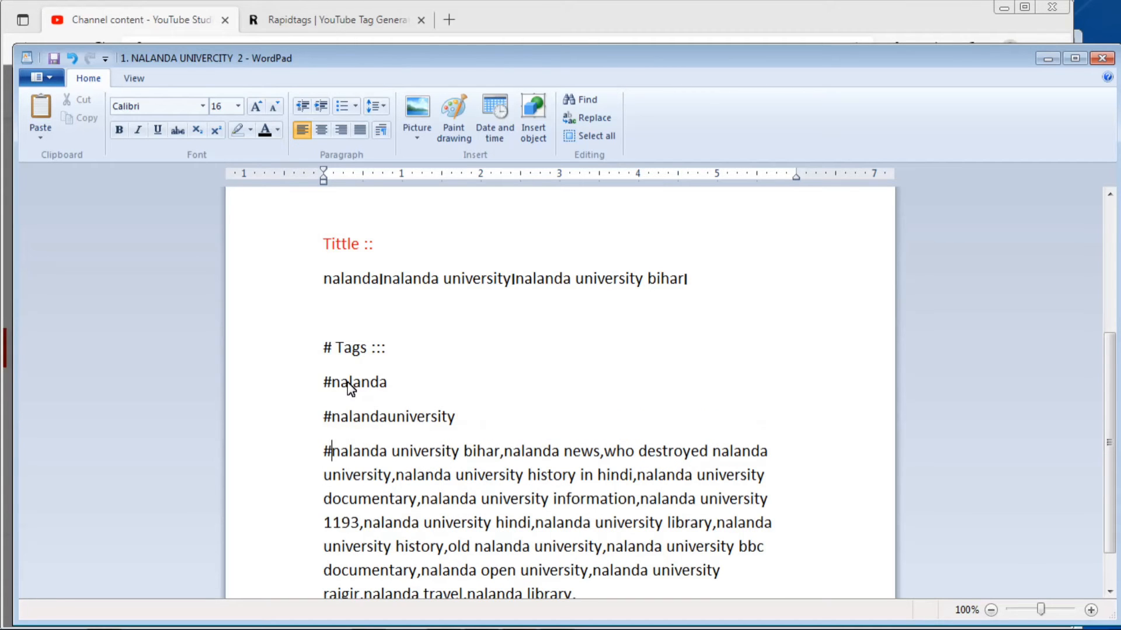
key("Right")
key("Right")
key("Right")
key("Right")
key("Delete")
key("Right")
key("Right")
key("Right")
key("Right")
key("Right")
key("Right")
key("Right")
key("Right")
key("Right")
key("Right")
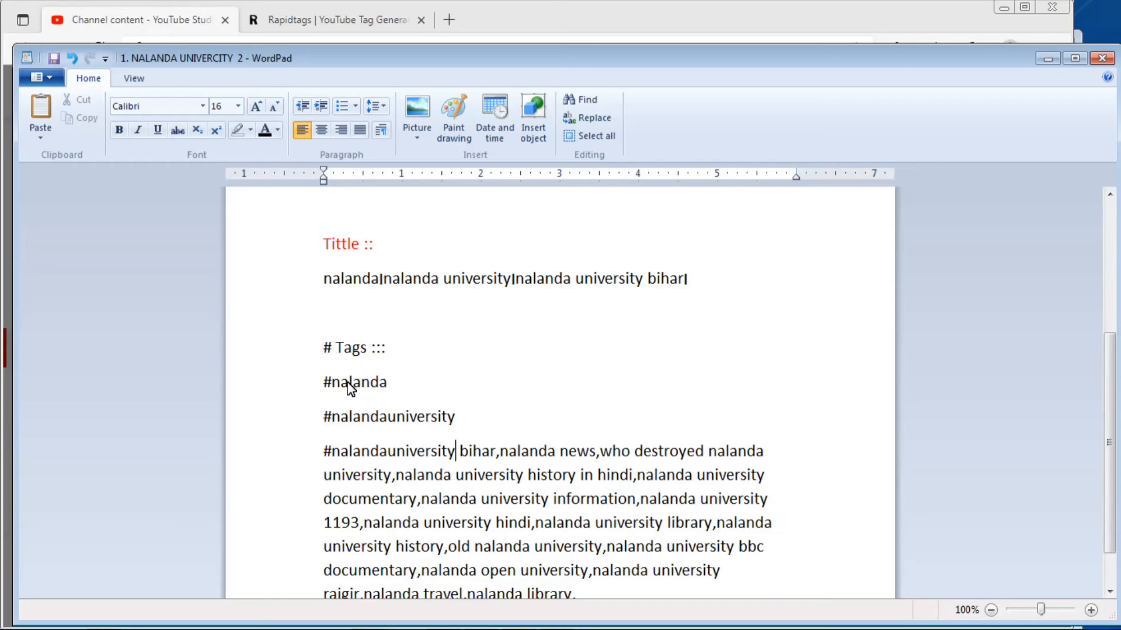
key("Delete")
key("Right")
key("Right")
key("Right")
key("Right")
key("Right")
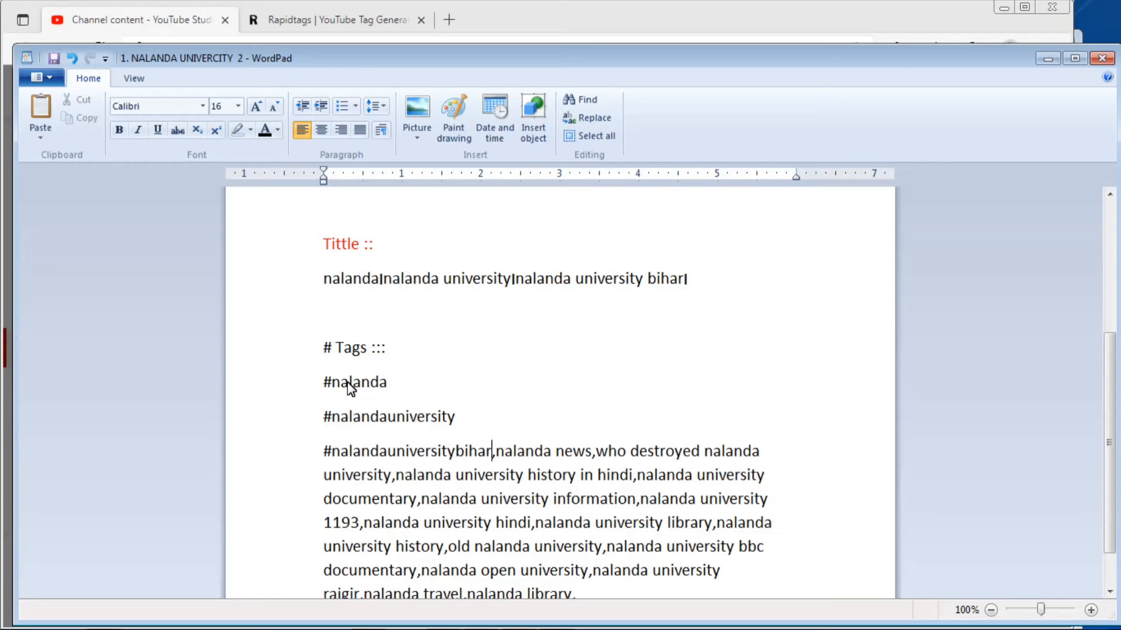
key("Delete")
key("Return")
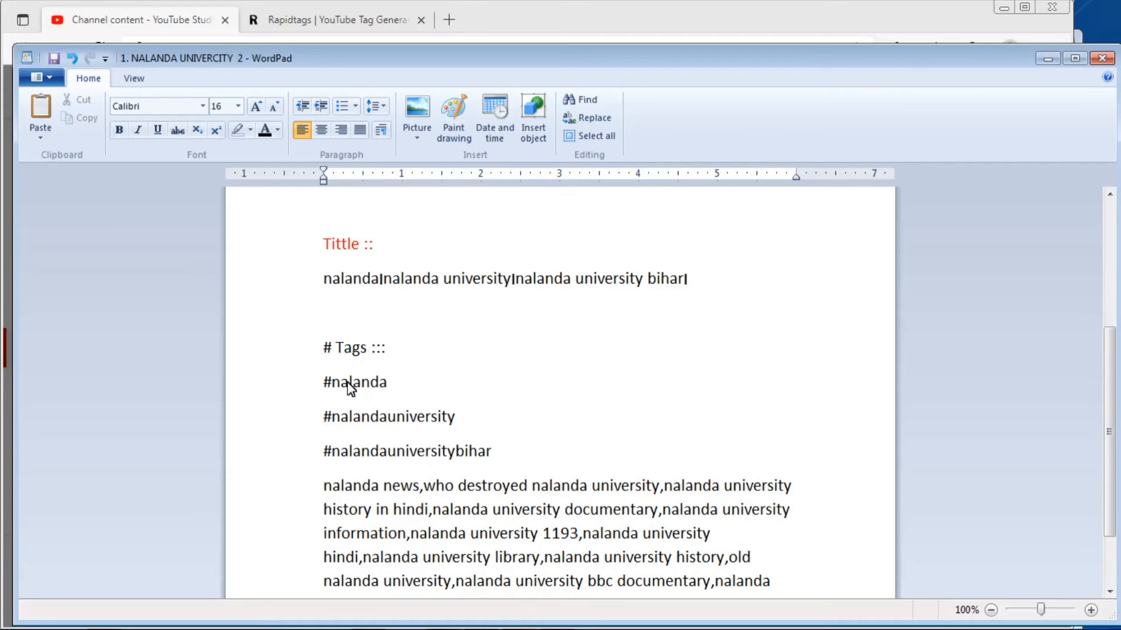
Turn the keywords from "nalanda news" through "nalanda university library" into hashtags on separate lines, removing their spaces and commas.
type("#")
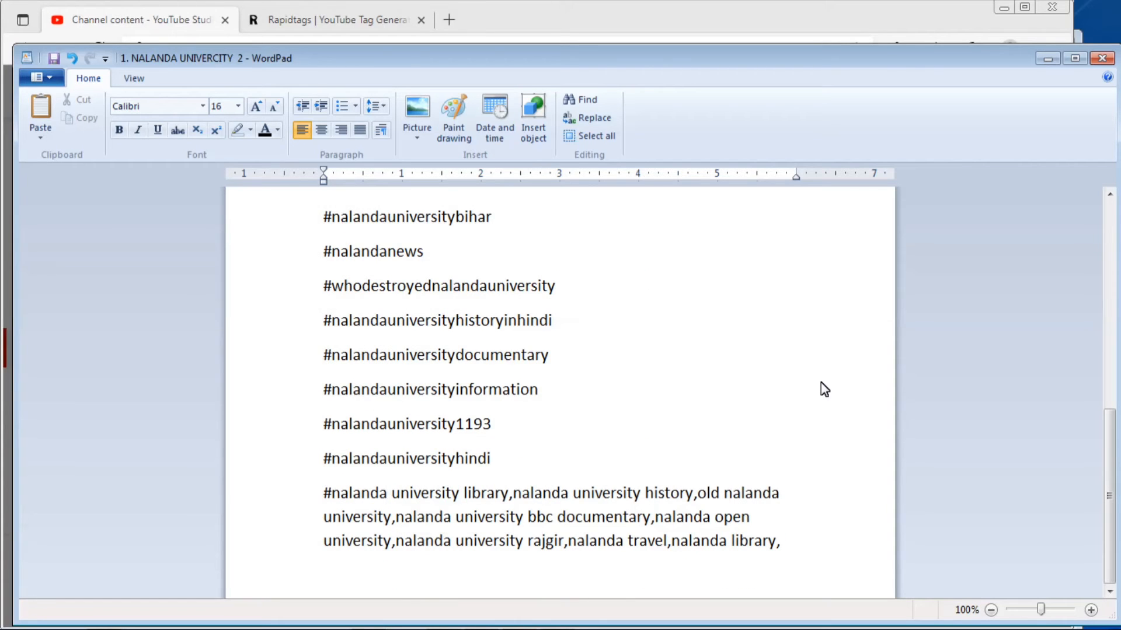
key("Delete")
key("Right")
key("Right")
key("Right")
key("Right")
key("Right")
key("Right")
key("Right")
key("Right")
key("Right")
key("Right")
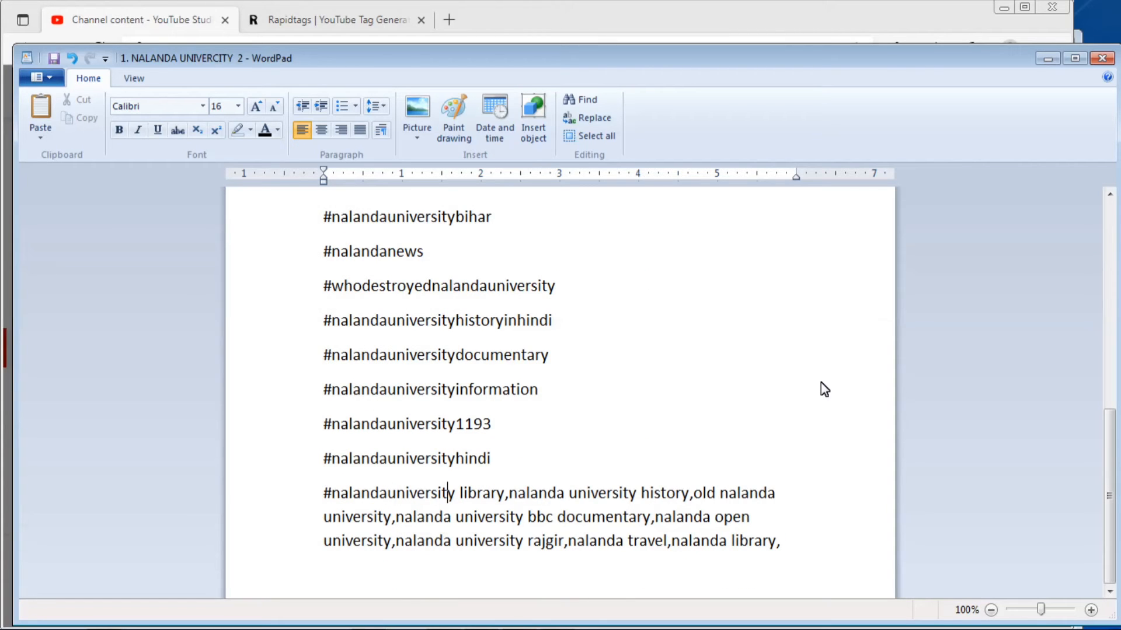
key("Delete")
key("Right")
key("Right")
key("Right")
key("Right")
key("Right")
key("Right")
key("Right")
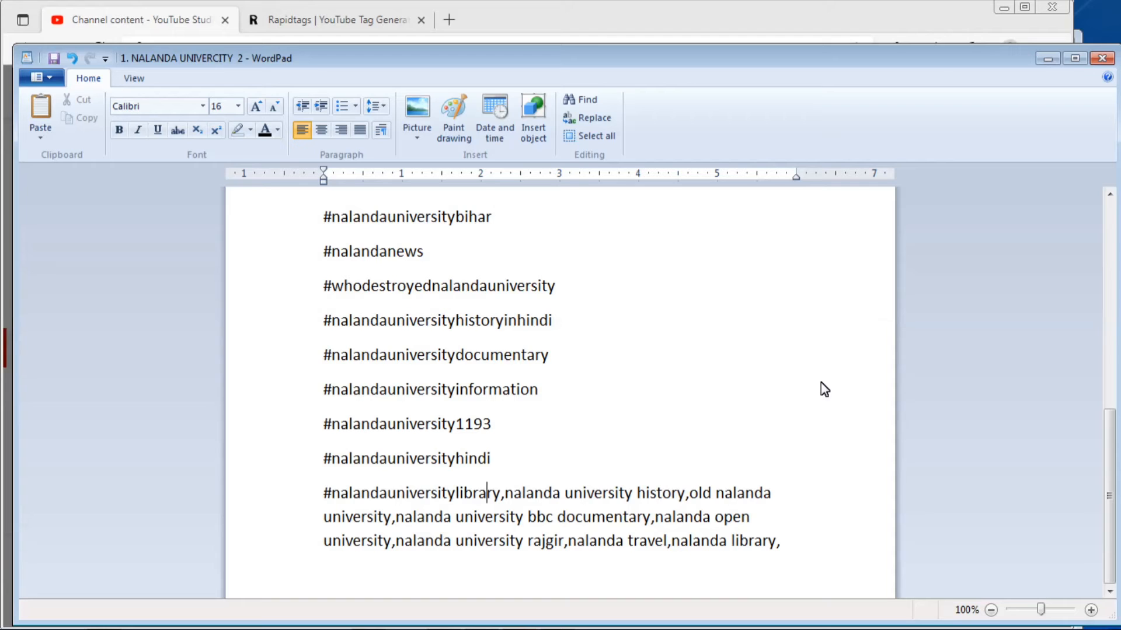
key("Delete")
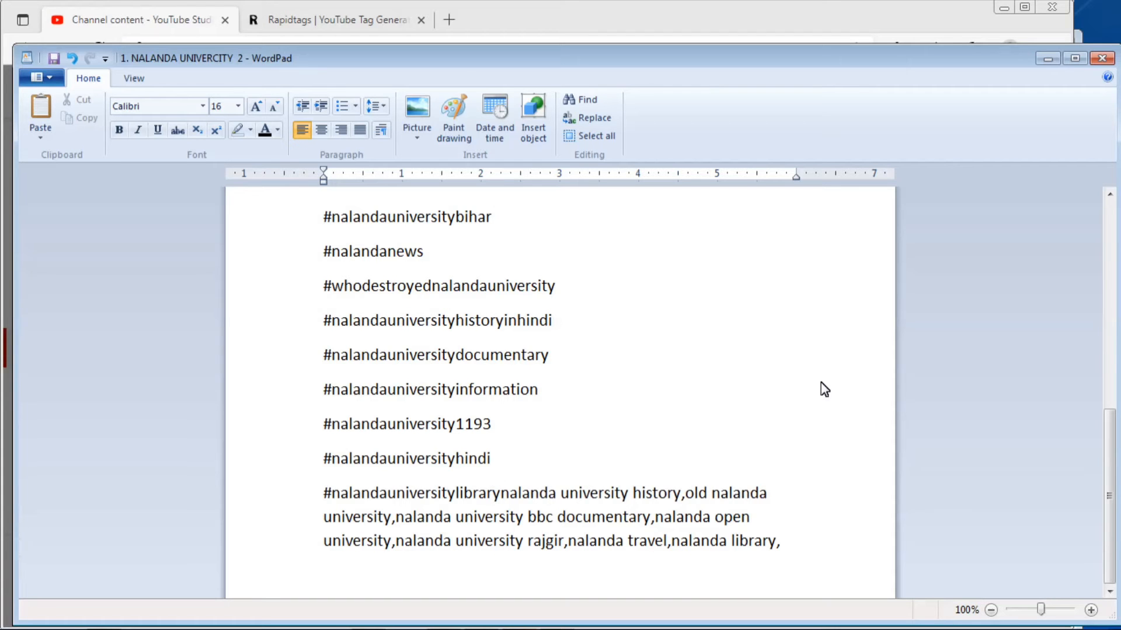
key("Return")
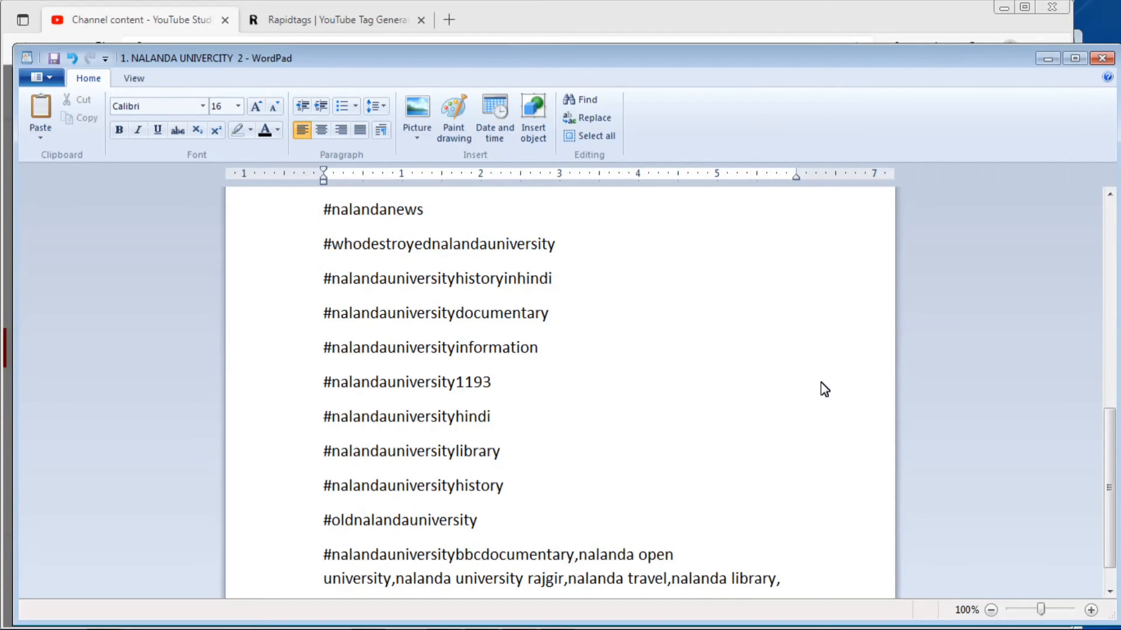
Put "#nalandauniversitybbcdocumentary" on its own line without its comma and turn the following keyword into "#nalandaopenuniversity".
key("Delete")
key("Return")
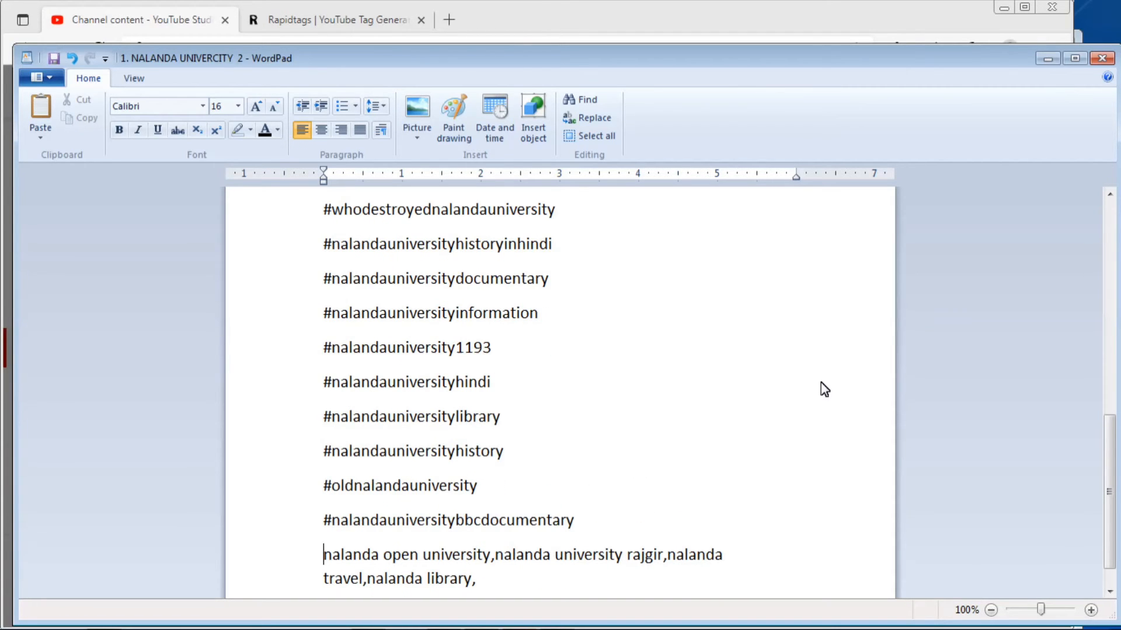
type("#")
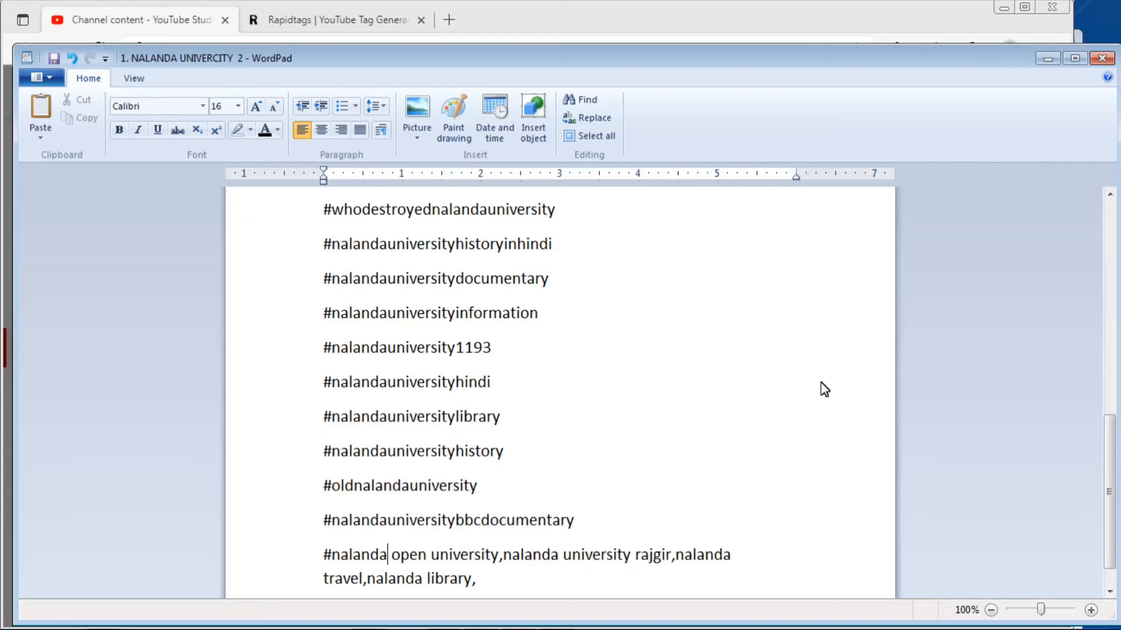
key("Delete")
key("Right")
key("Right")
key("Right")
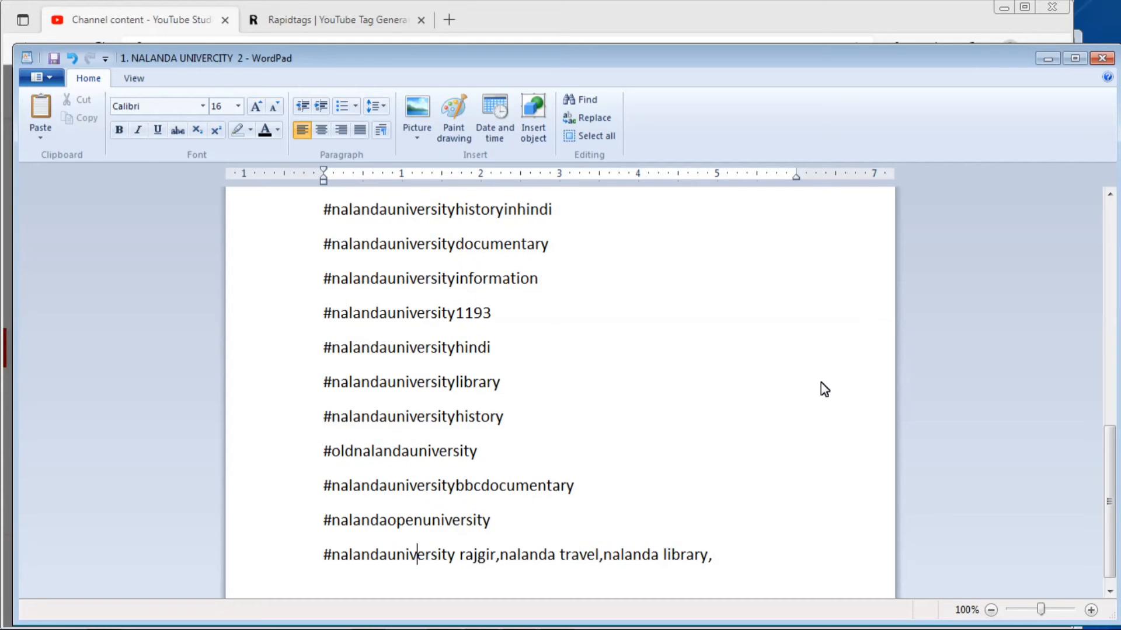
Turn the "nalanda university rajgir" keyword into the hashtag "#nalandauniversityrajgir" on its own line.
key("Right")
key("Right")
key("Right")
key("Right")
key("Right")
key("Right")
key("Delete")
key("Right")
key("Right")
key("Right")
key("Right")
key("Right")
key("Right")
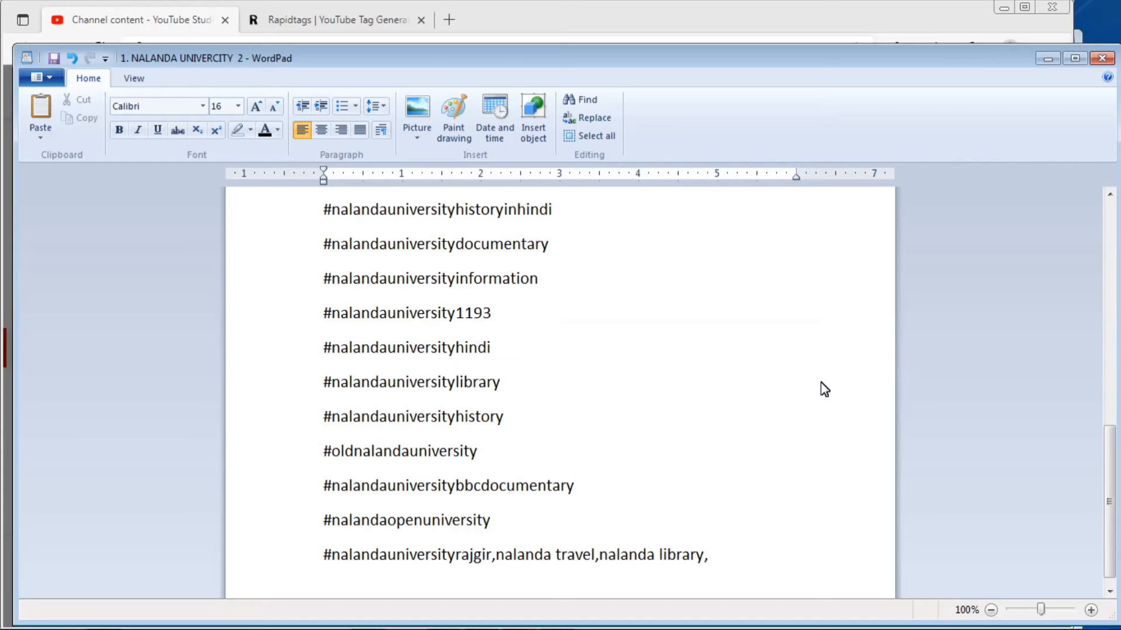
key("Return")
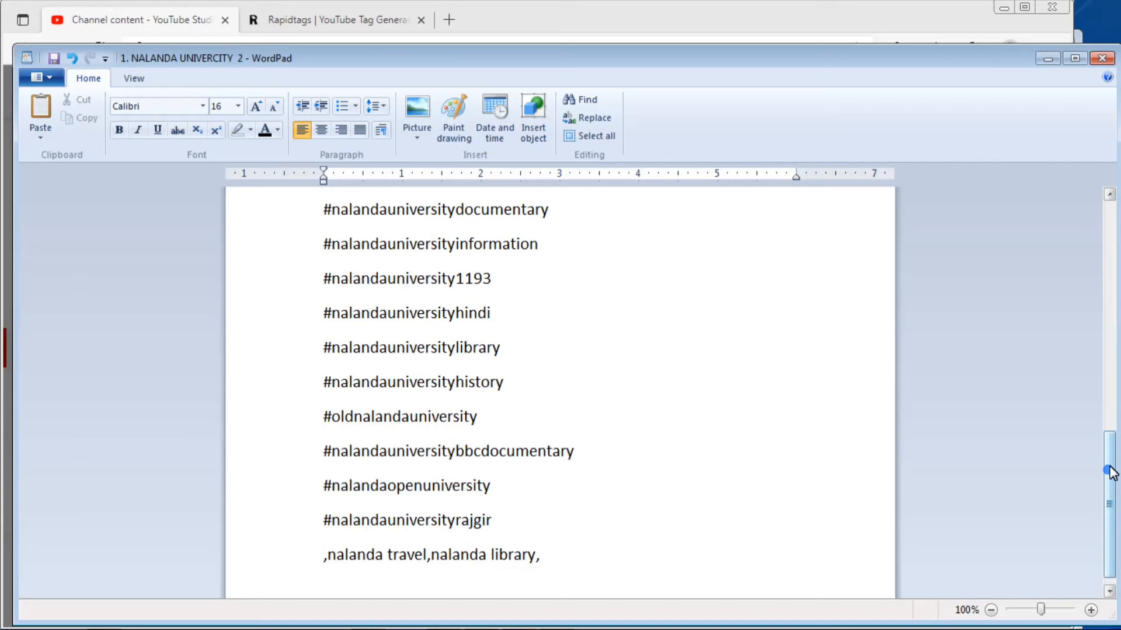
Copy the hashtag lines from "#nalanda" through "#nalandaopenuniversity" in the keyword document.
scroll(1109, 472, "up", 4)
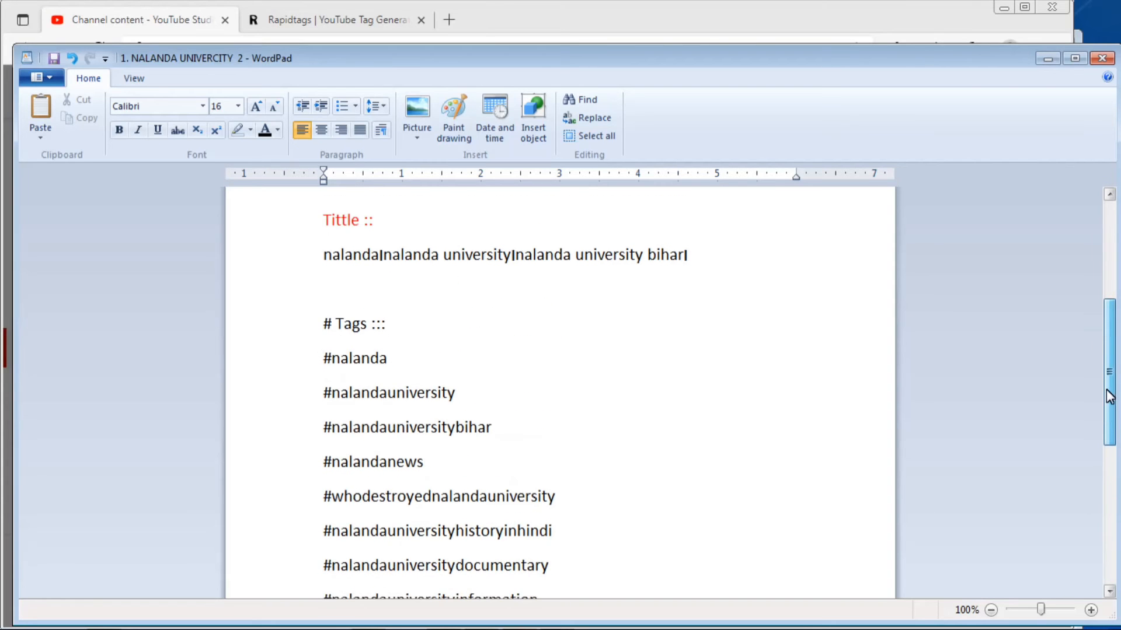
left_click_drag(323, 358, 496, 542)
right_click(397, 351)
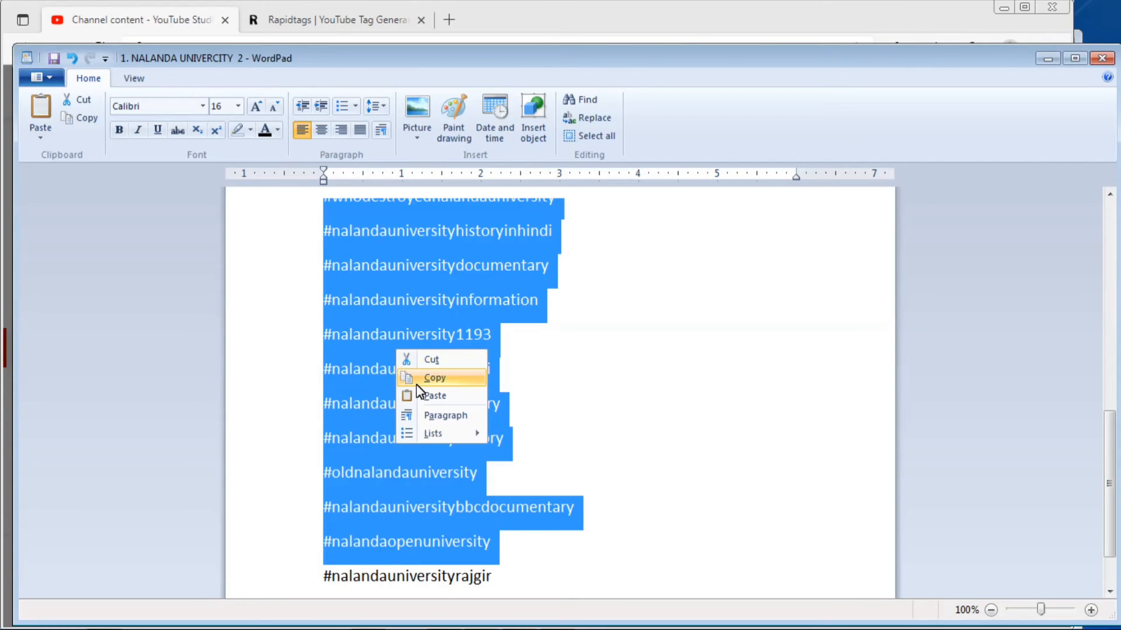
left_click(459, 381)
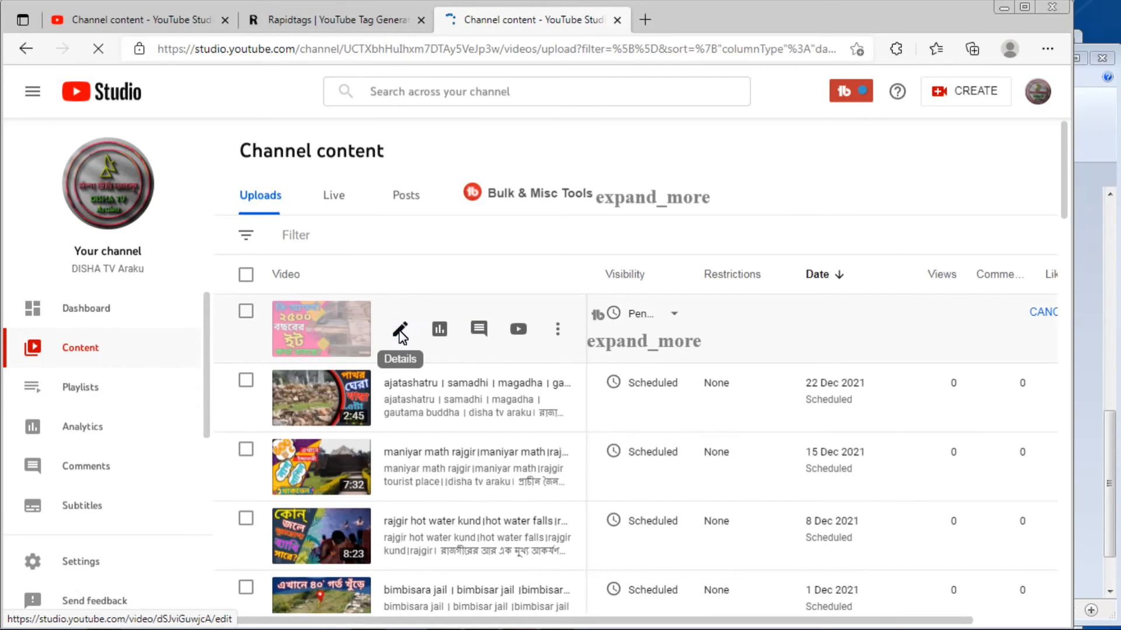
Open the newest upload's details in YouTube Studio and paste the hashtags at the end of the description, after a blank line.
left_click(400, 331)
left_click_drag(1064, 178, 1067, 212)
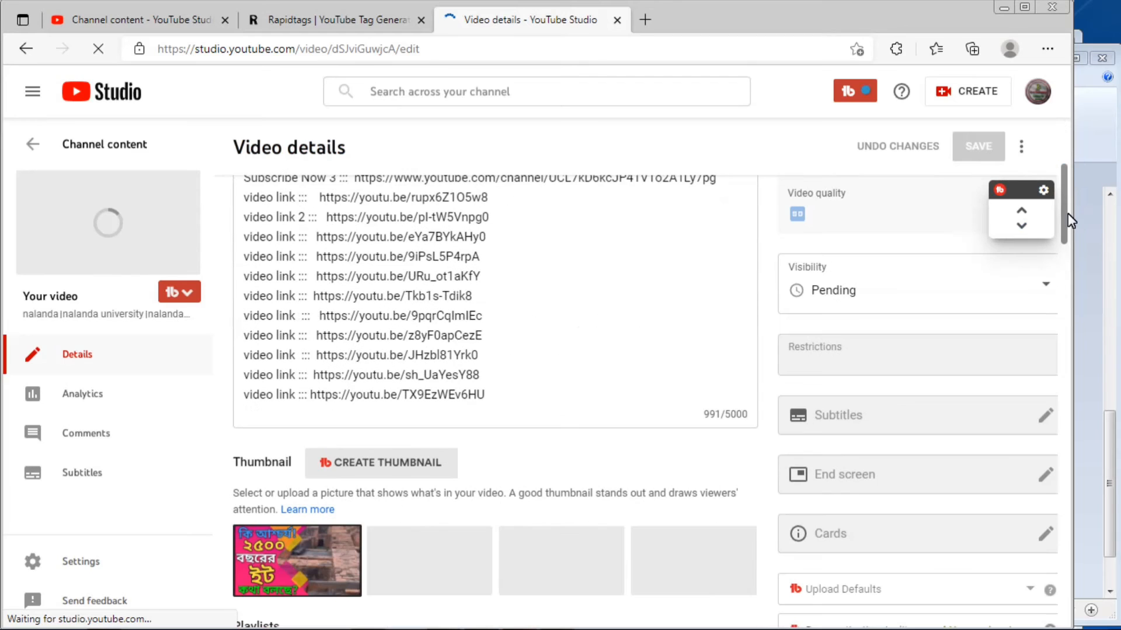
left_click(489, 396)
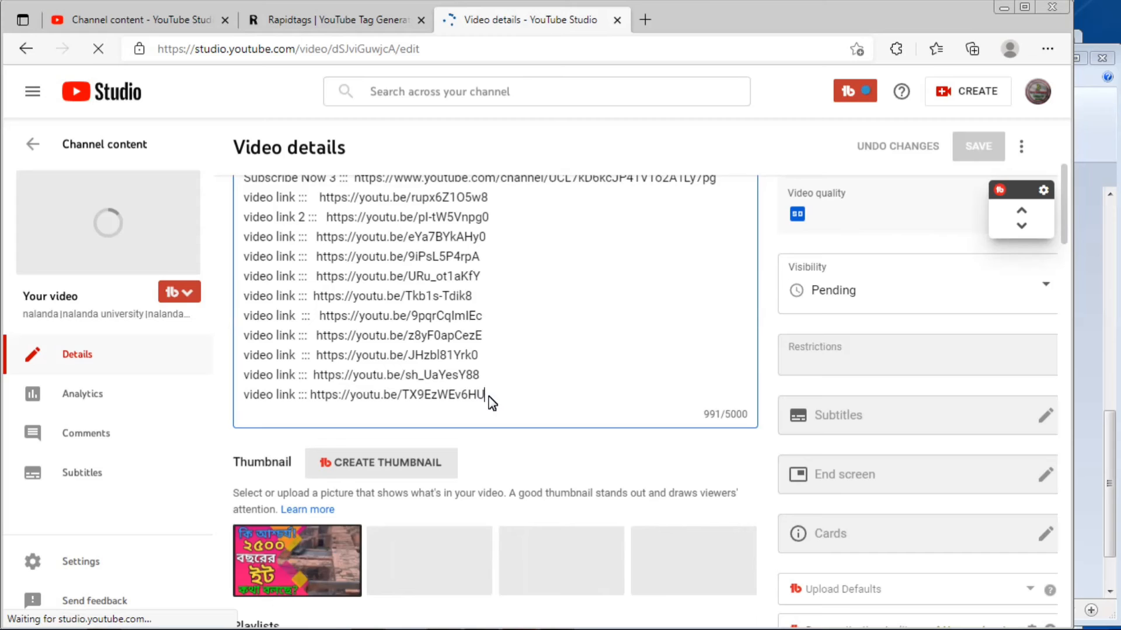
key("Return")
key("Return")
key("ctrl+v")
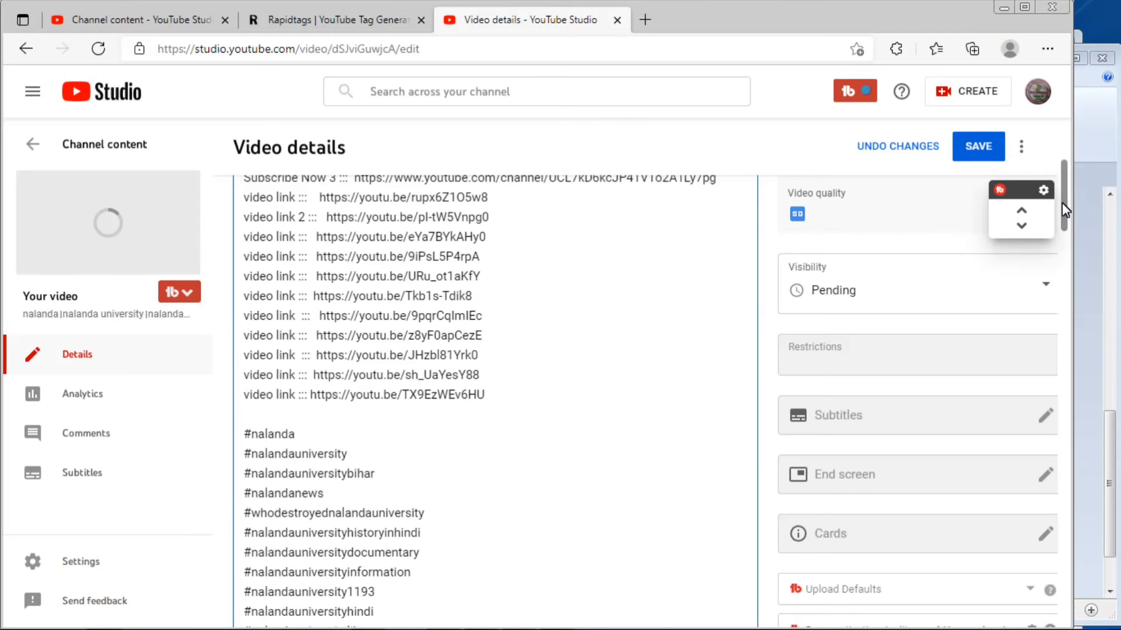
Switch to the WordPad document "1. NALANDA UNIVERCITY" and copy its selected Bengali text.
left_click(1082, 212)
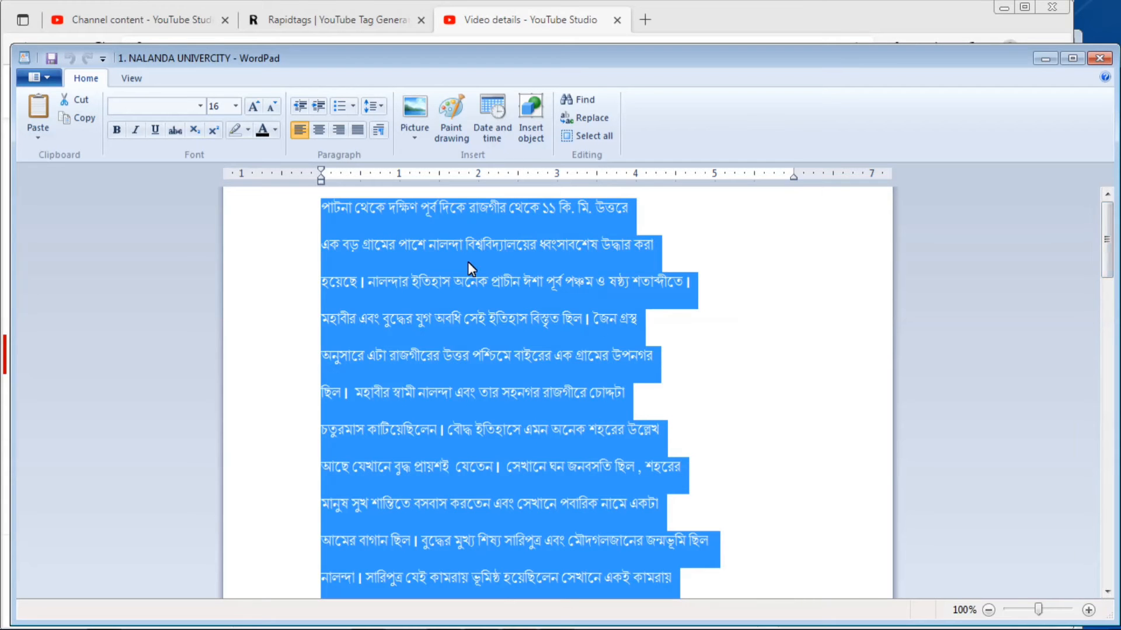
right_click(503, 230)
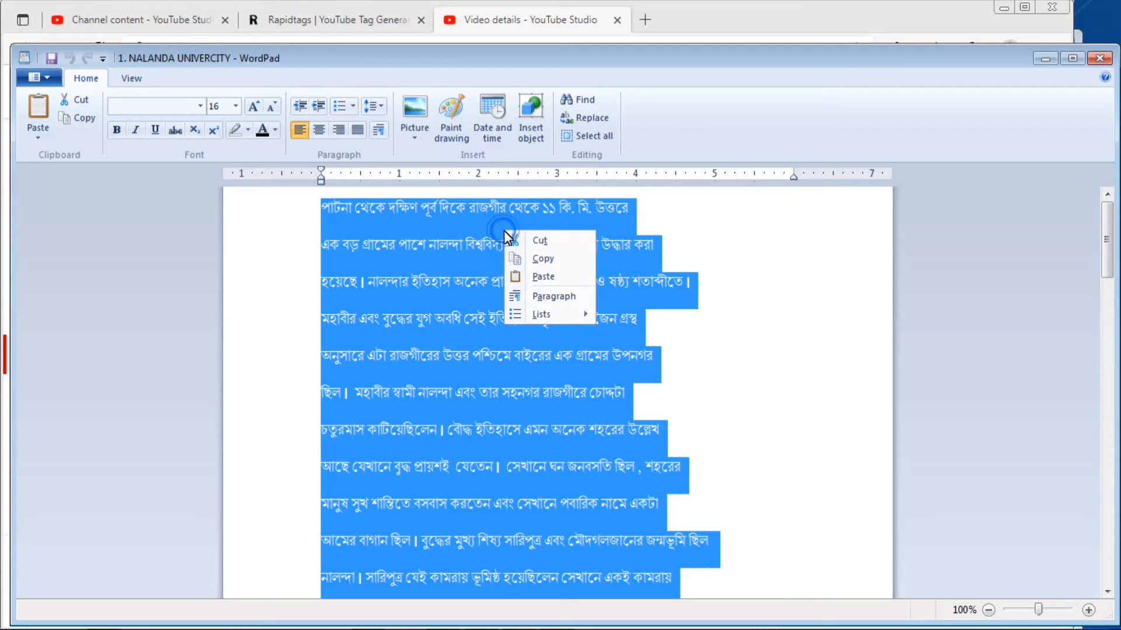
left_click(574, 262)
Back in YouTube Studio, paste the Bengali text below the keyword line in the description and save the video details.
key("alt+Tab")
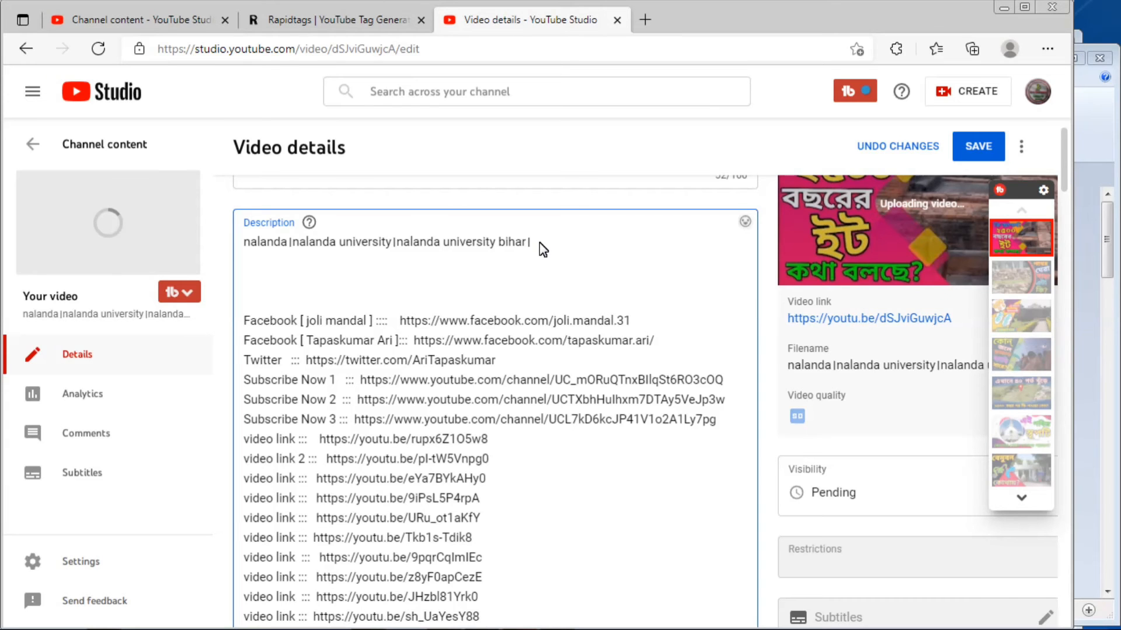
left_click(247, 264)
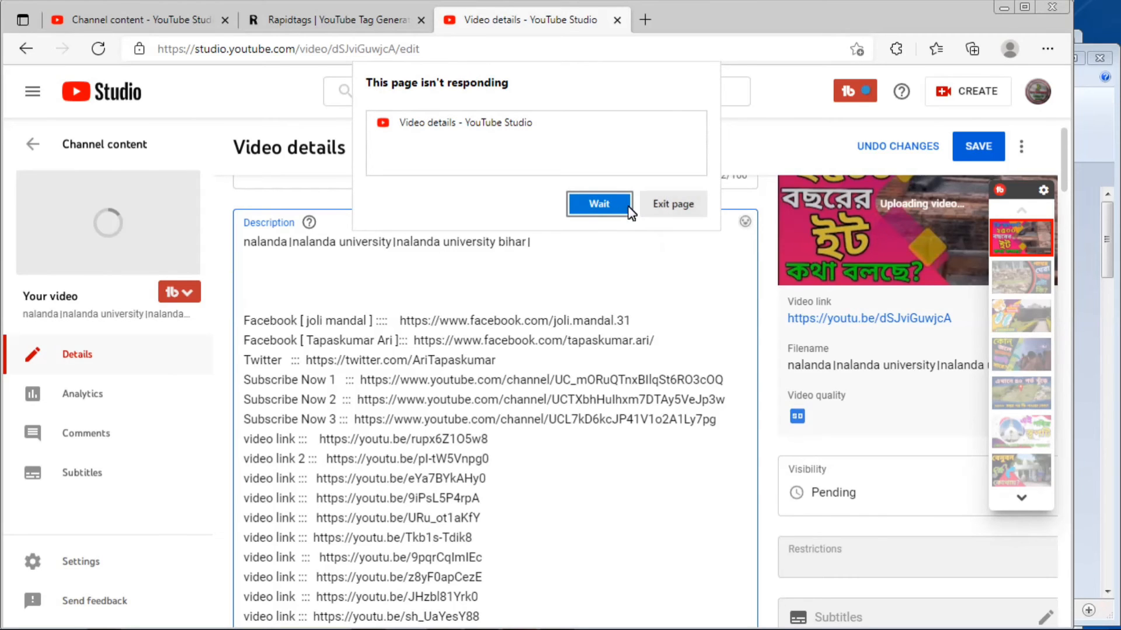
left_click(599, 204)
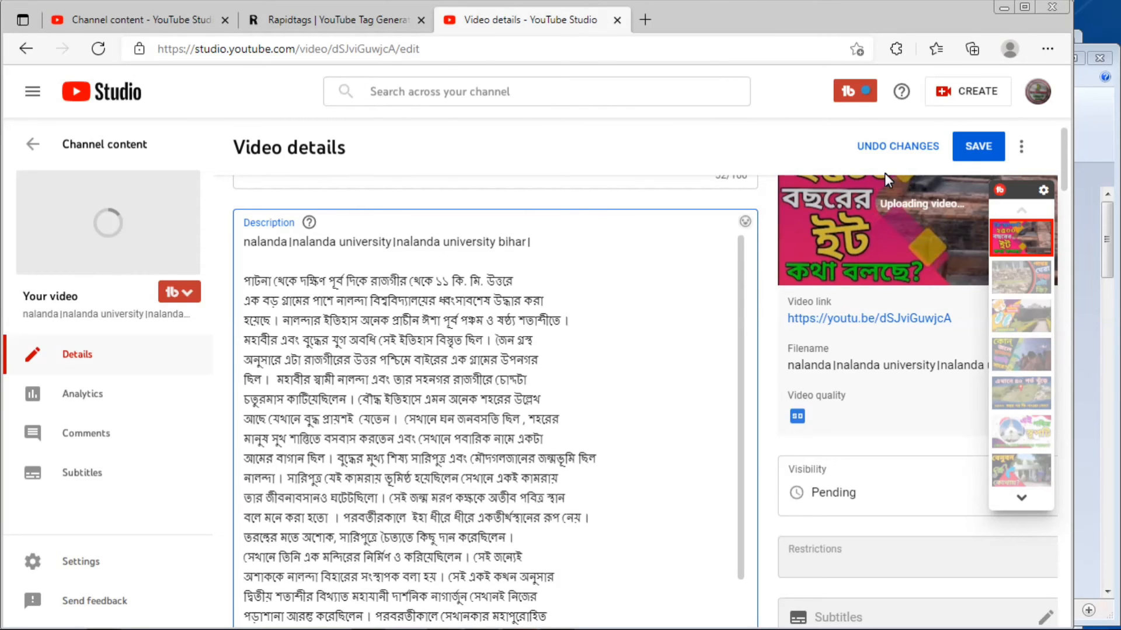
left_click(986, 167)
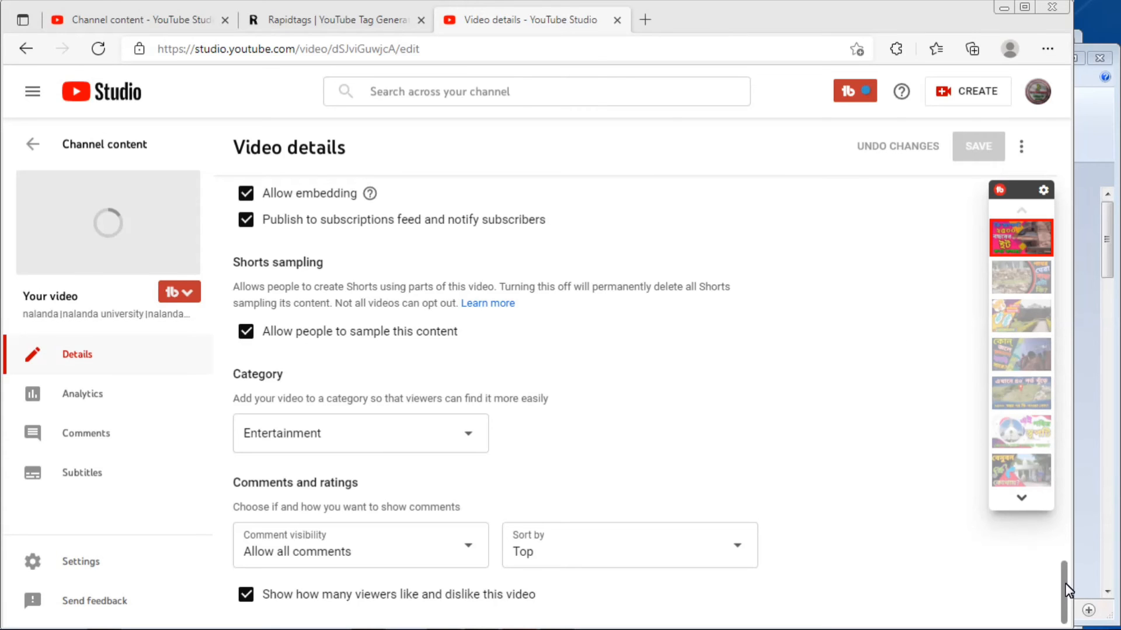
Check the video's description and settings, and save the details with the completed Nalanda tag list.
left_click_drag(1064, 584, 1054, 146)
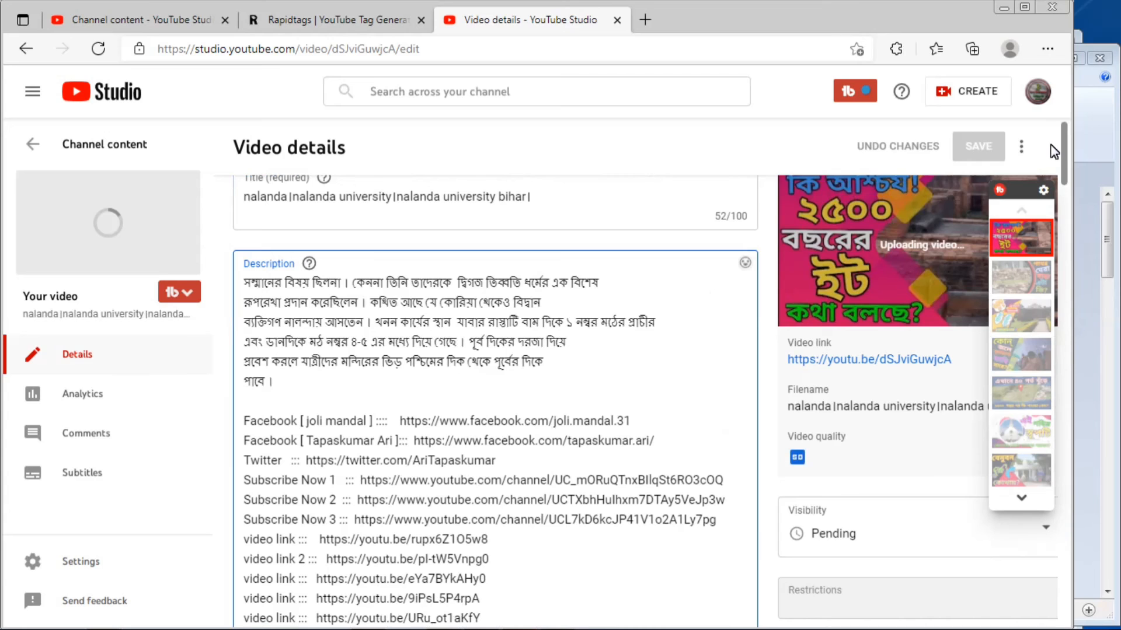
scroll(828, 258, "down", 10)
left_click_drag(742, 343, 758, 29)
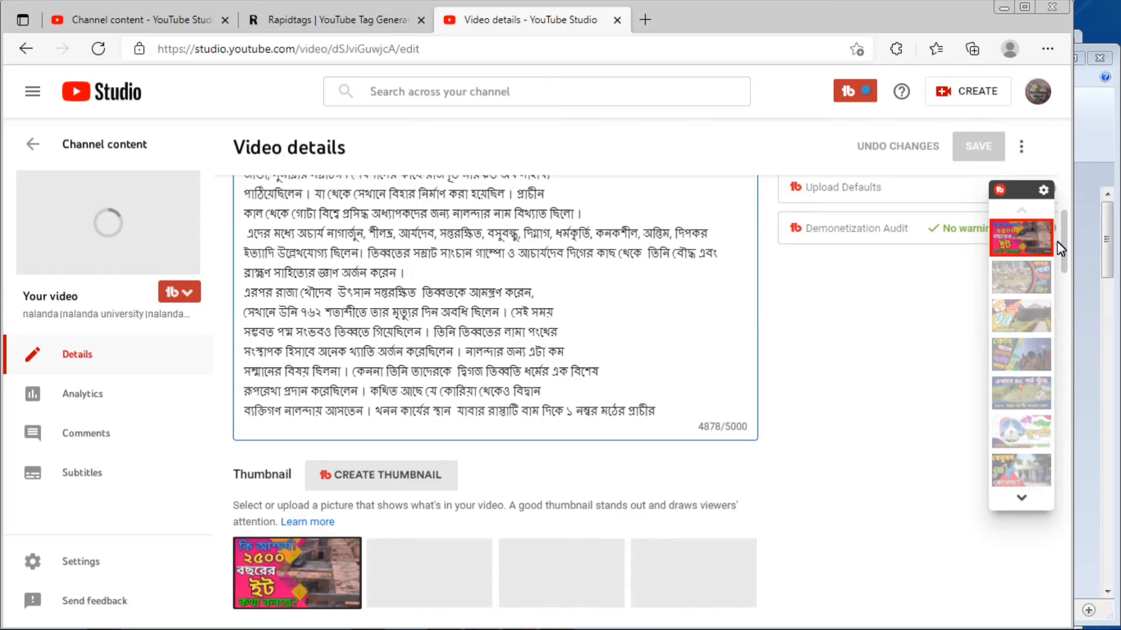
left_click_drag(1062, 249, 1064, 143)
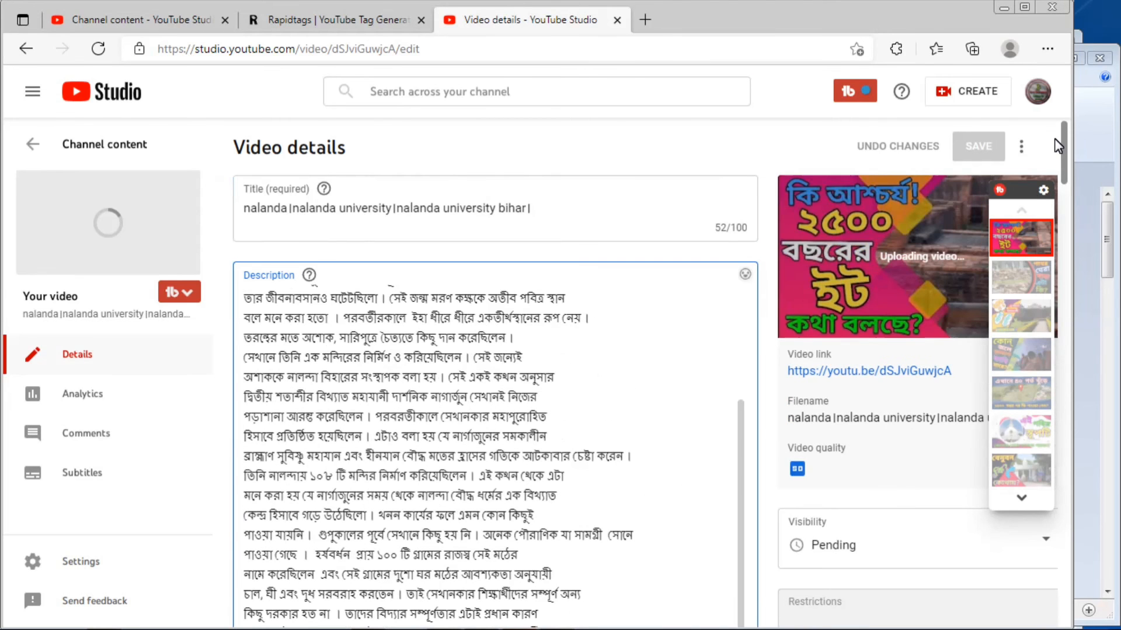
scroll(741, 452, "up", 5)
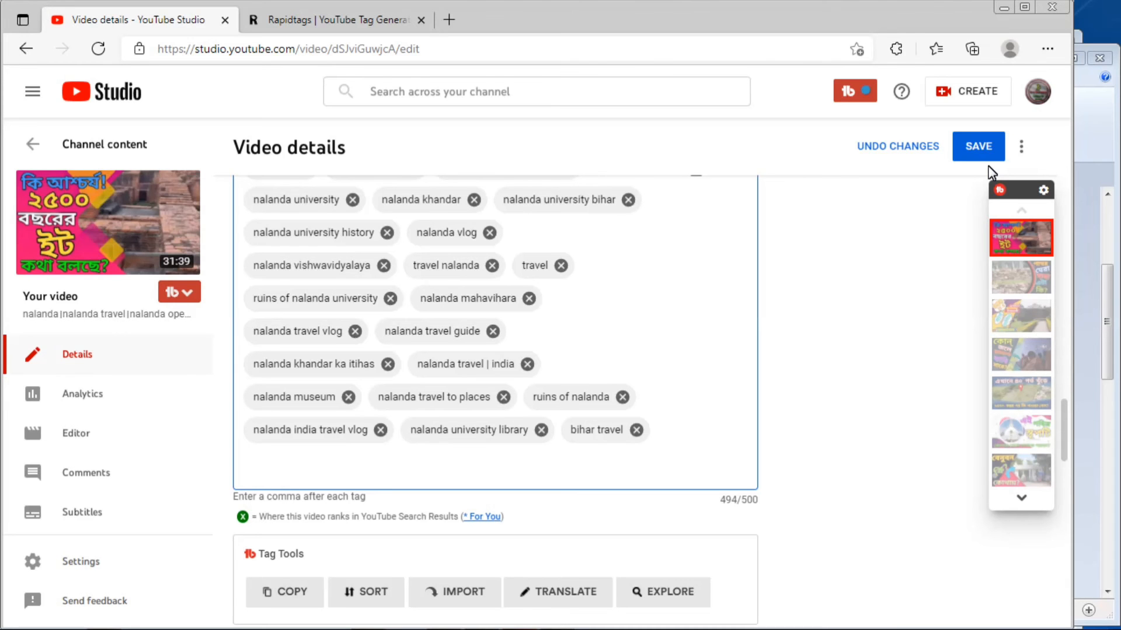
left_click(986, 145)
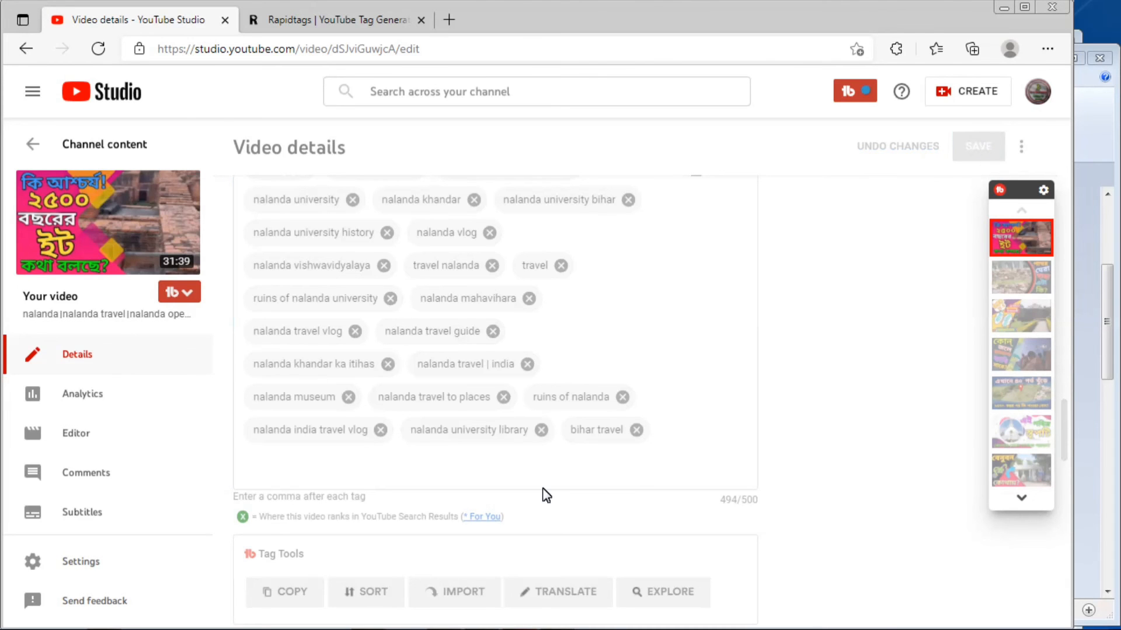
View the saved video's YouTube watch page in a maximized window with playback paused.
mouse_move(110, 222)
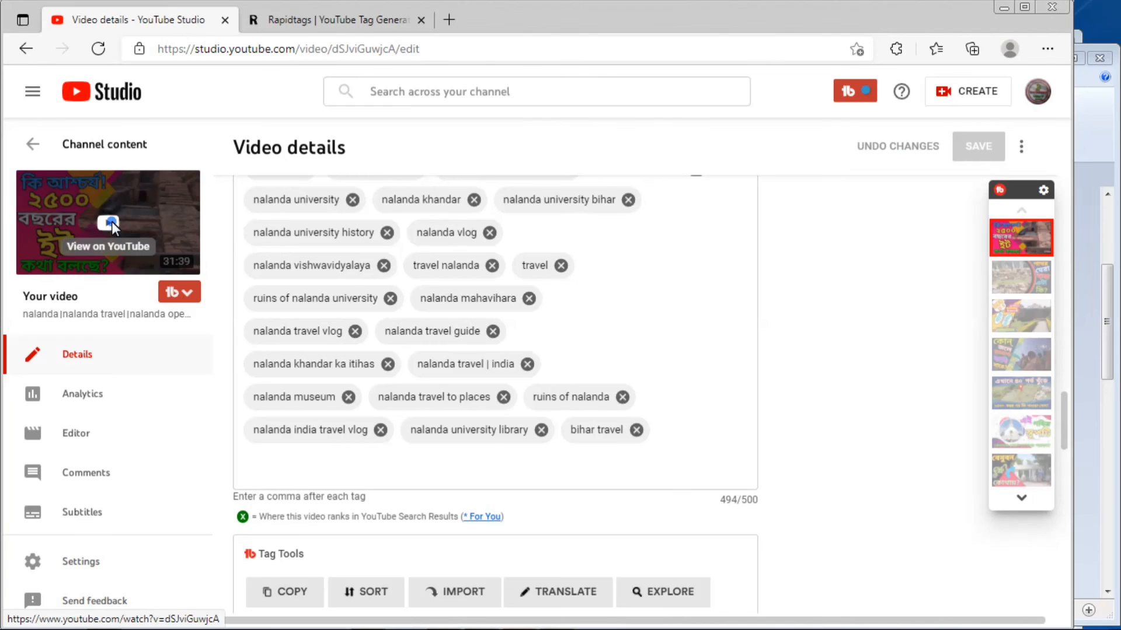
left_click(111, 222)
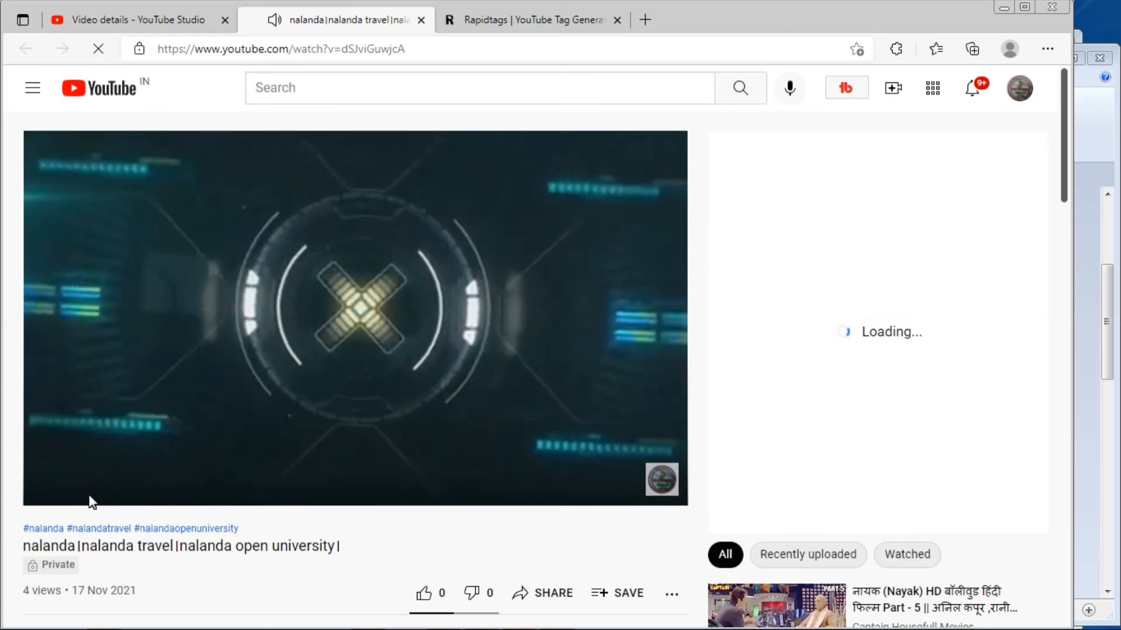
left_click(54, 485)
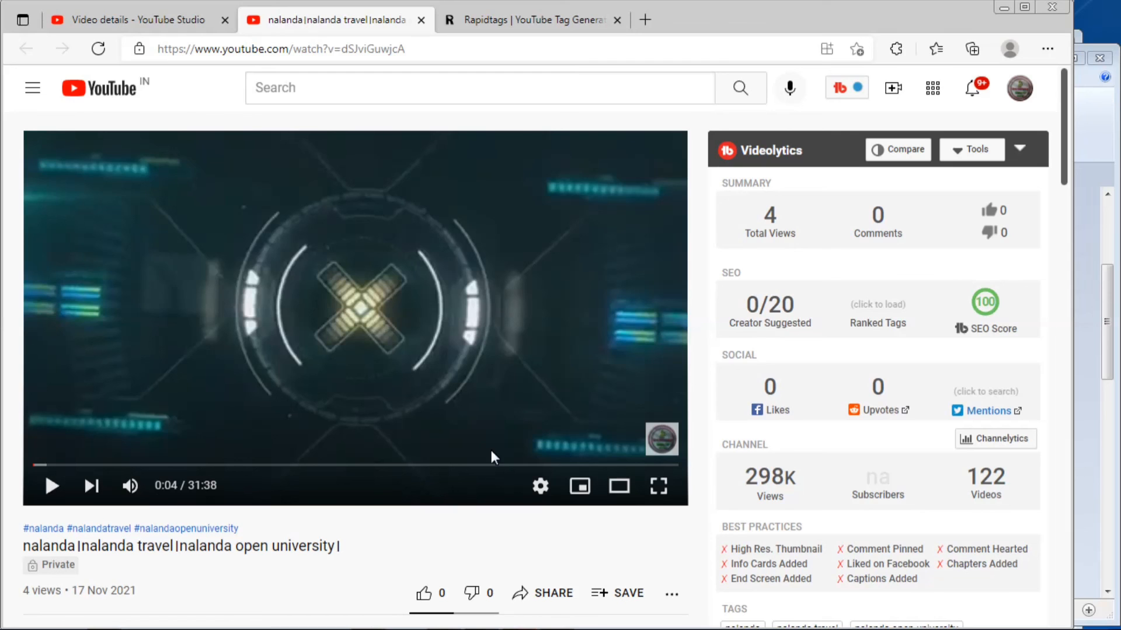
left_click(1024, 8)
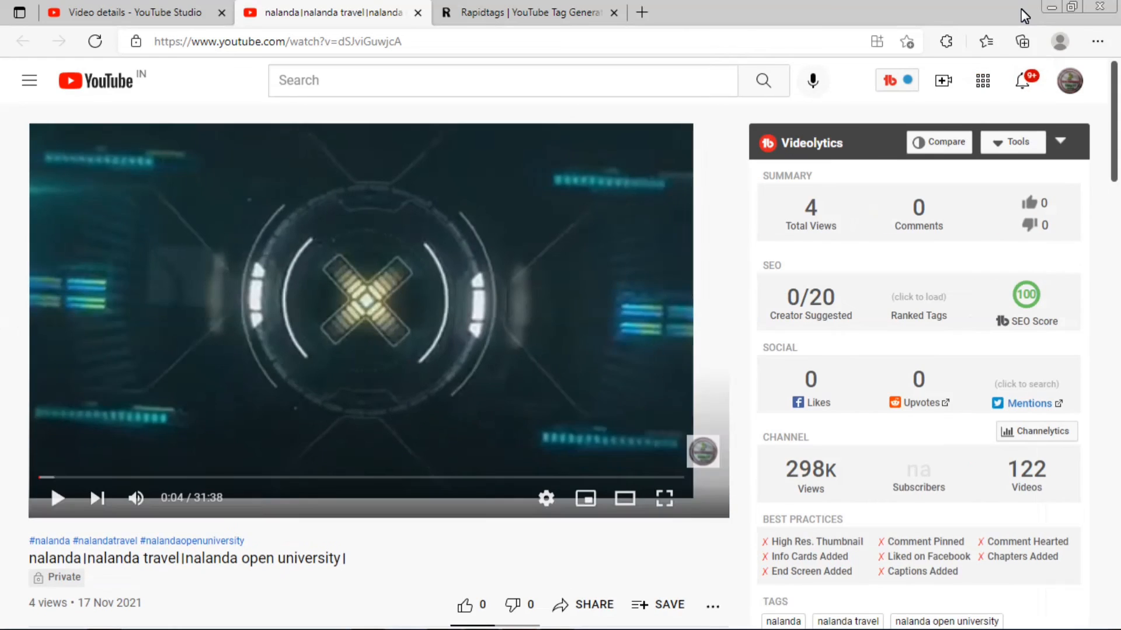